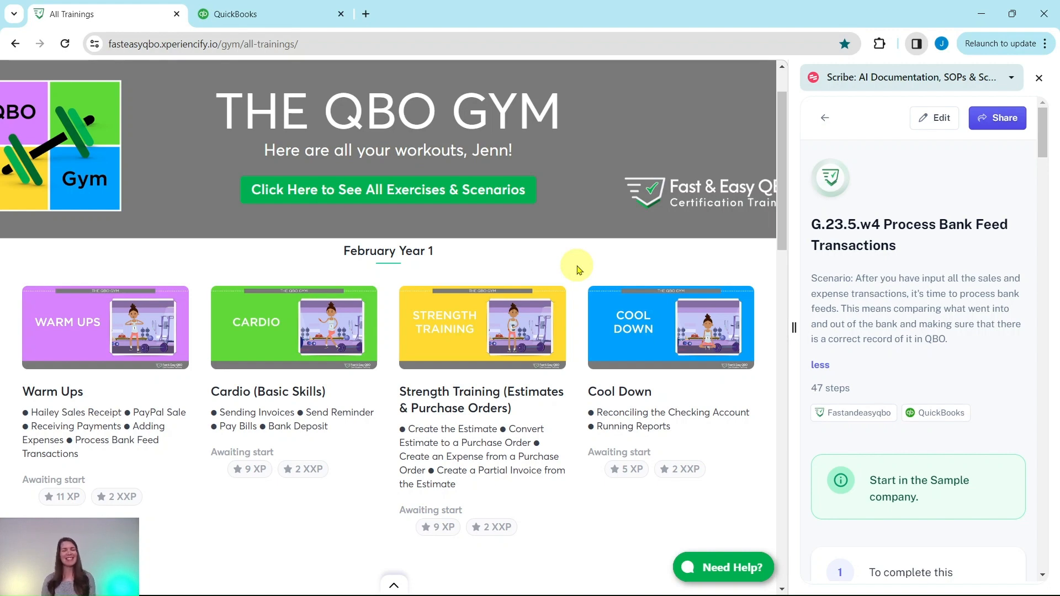
Open the Warm Ups lesson for May Year 1 from the QBO Gym trainings
scroll(577, 269, down, 10)
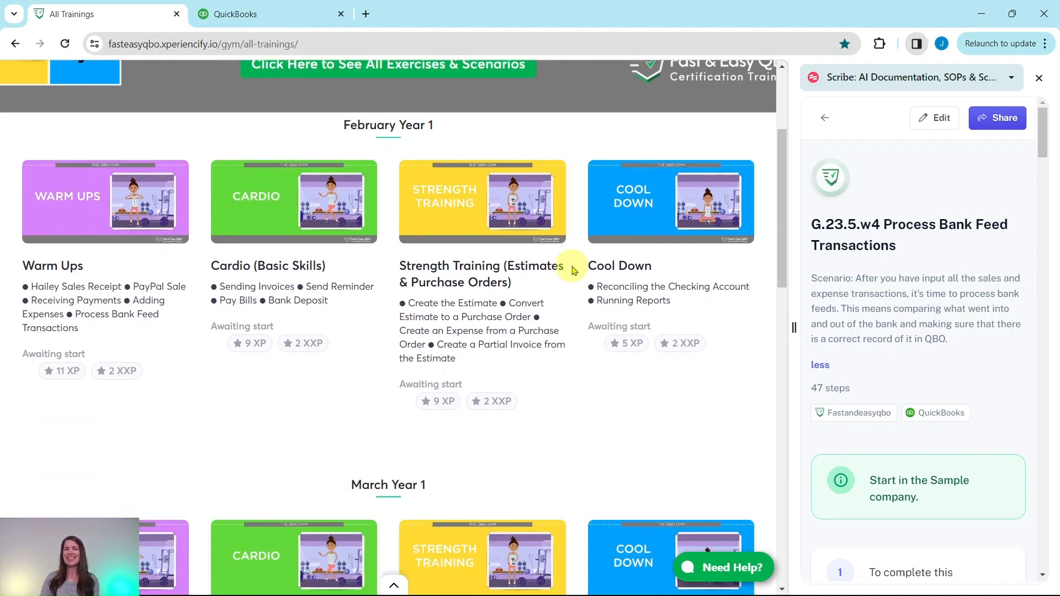
scroll(569, 272, down, 10)
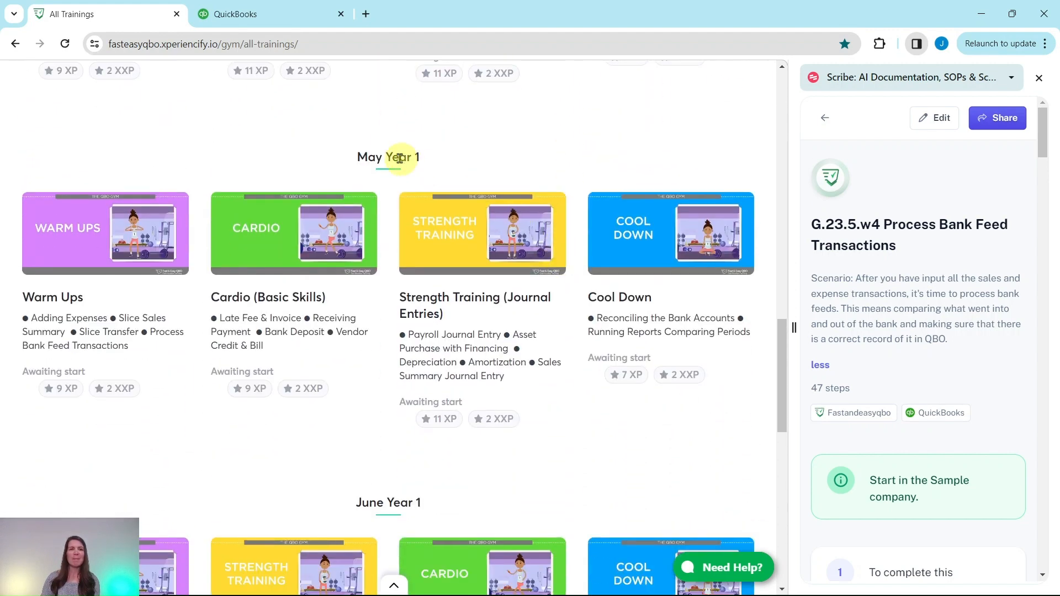
click(83, 246)
Look through the Warm Ups page down to exercise G.23.5.w4 and read the start of its Process Bank Feed Transactions guide
scroll(110, 236, down, 2)
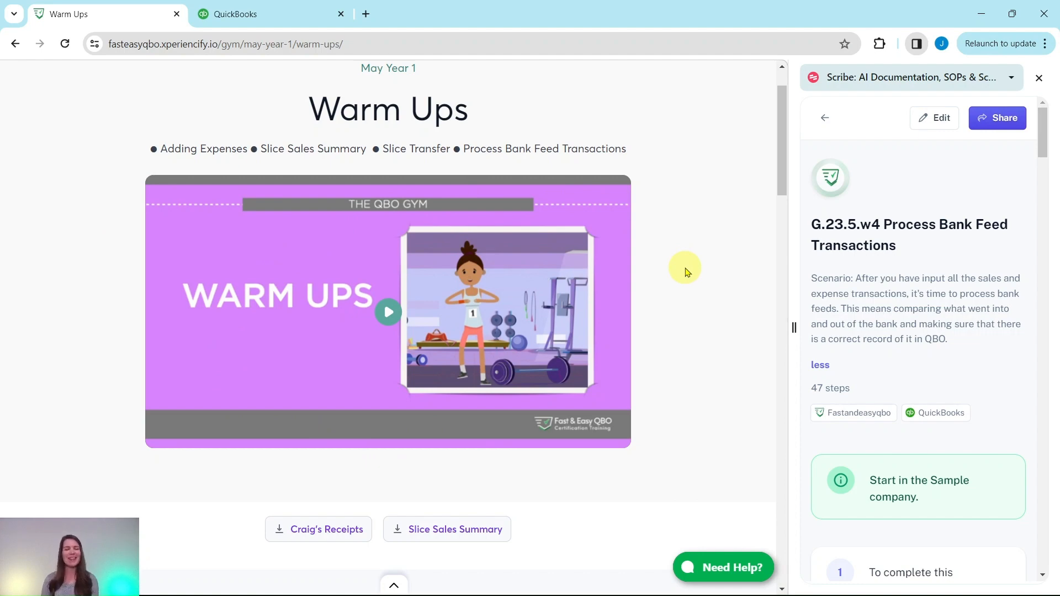
scroll(686, 255, down, 10)
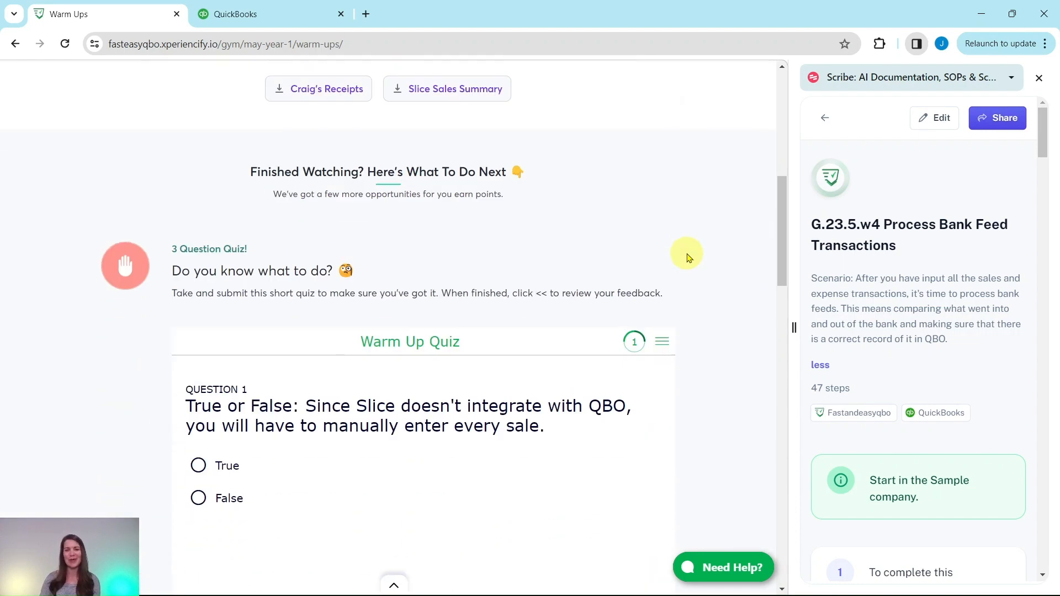
scroll(686, 255, down, 2)
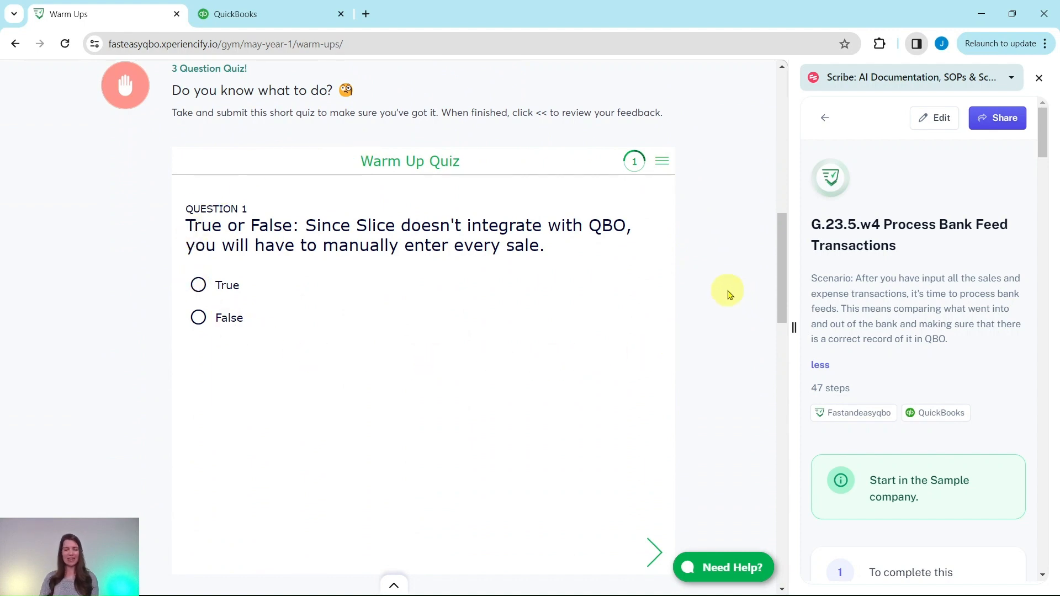
scroll(723, 266, down, 6)
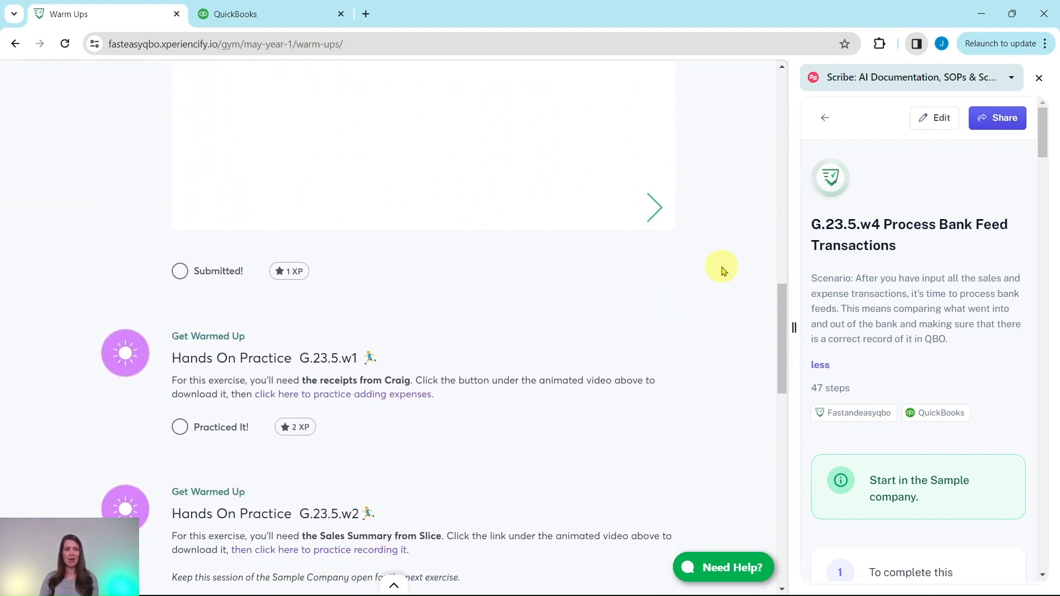
scroll(721, 267, down, 4)
scroll(481, 348, down, 4)
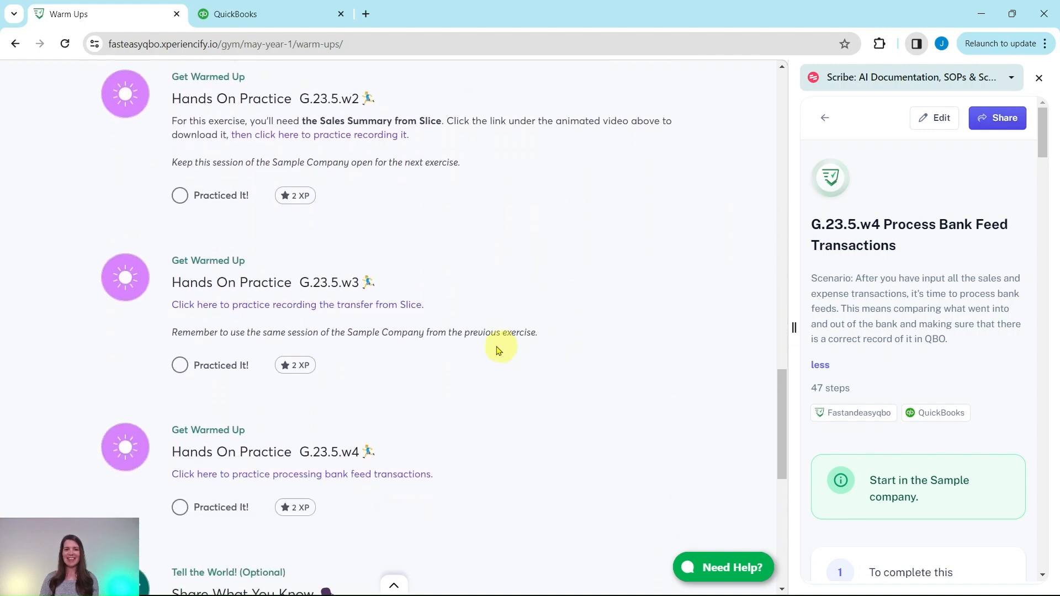
scroll(547, 347, down, 4)
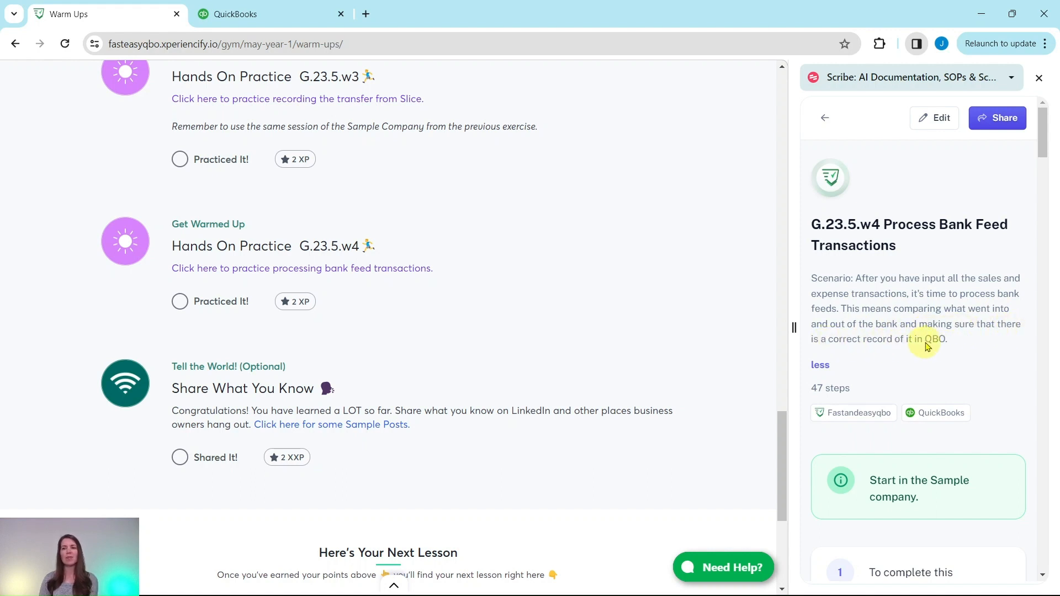
scroll(938, 298, down, 2)
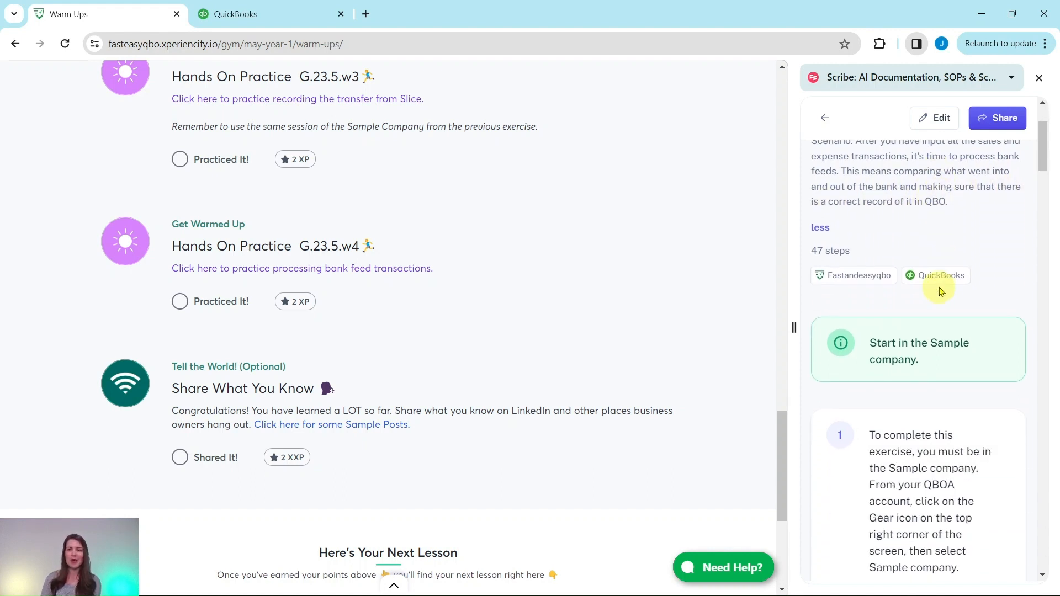
scroll(933, 282, down, 2)
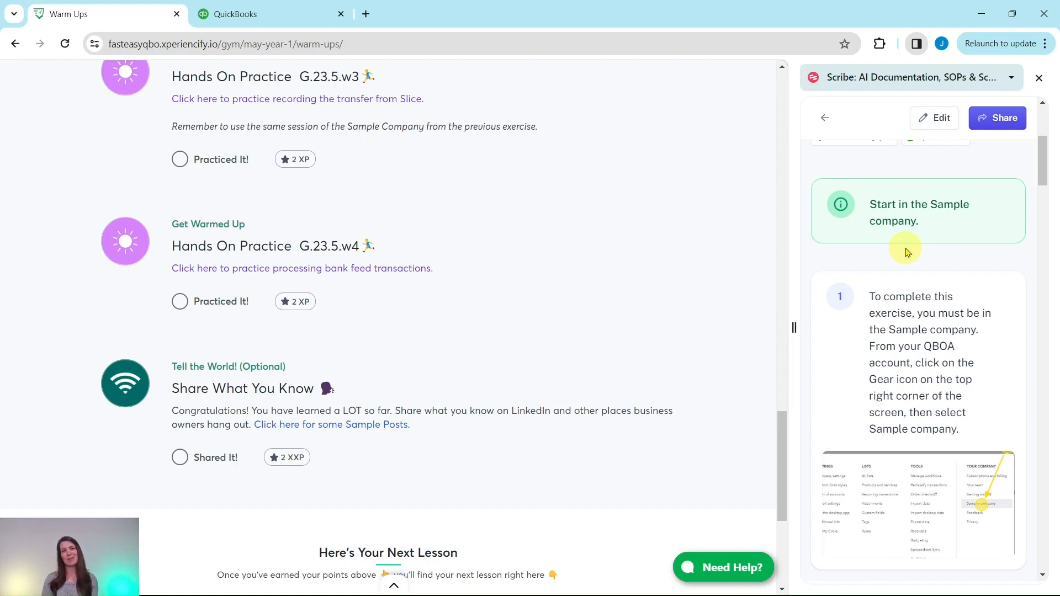
Switch to the QuickBooks sample company, open its bank transactions and dismiss the bank connection pop-up
click(301, 19)
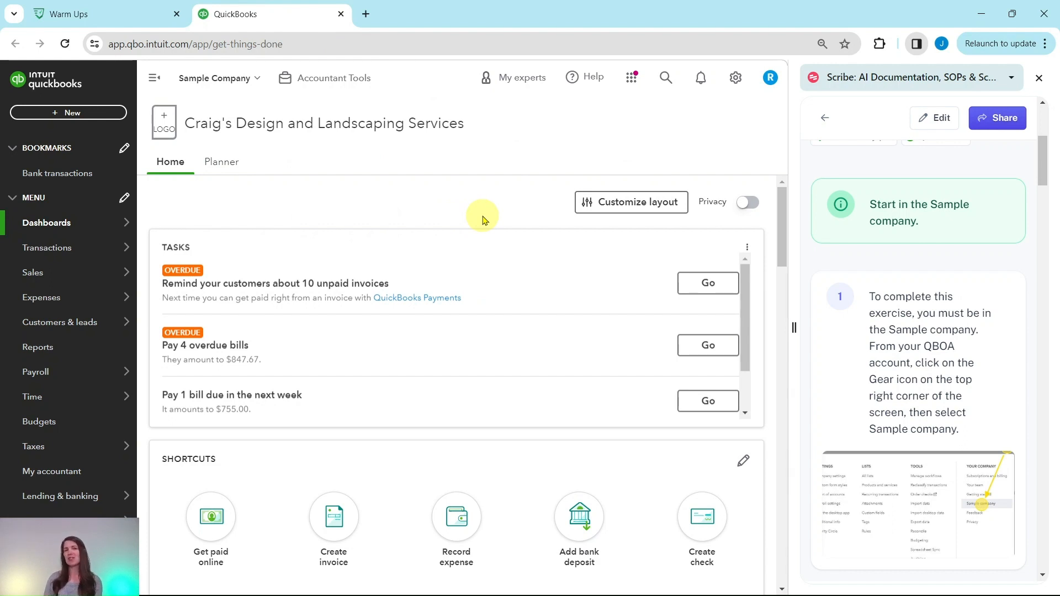
scroll(873, 241, down, 5)
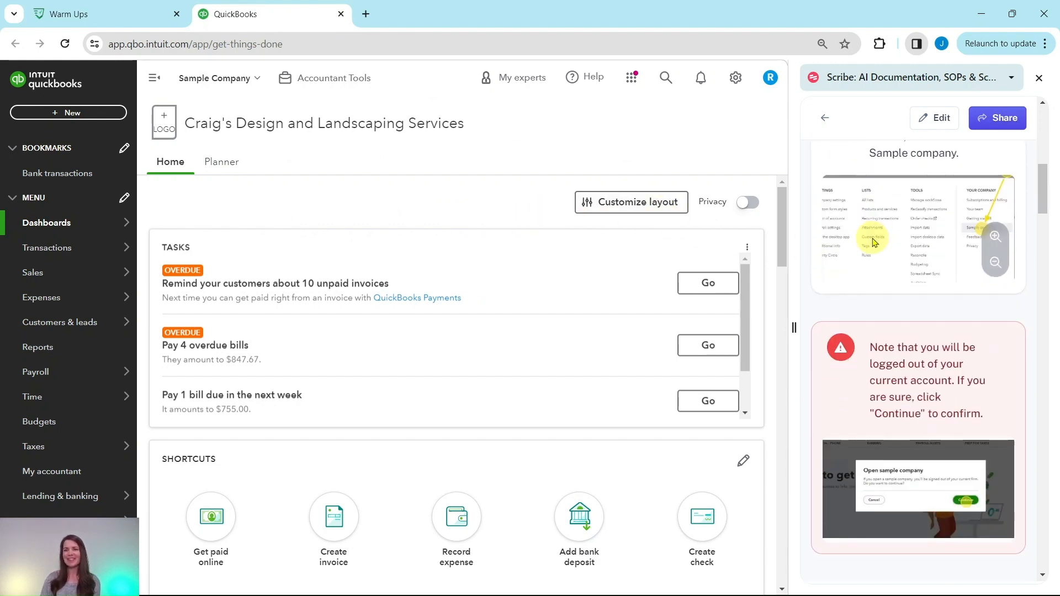
scroll(874, 241, down, 10)
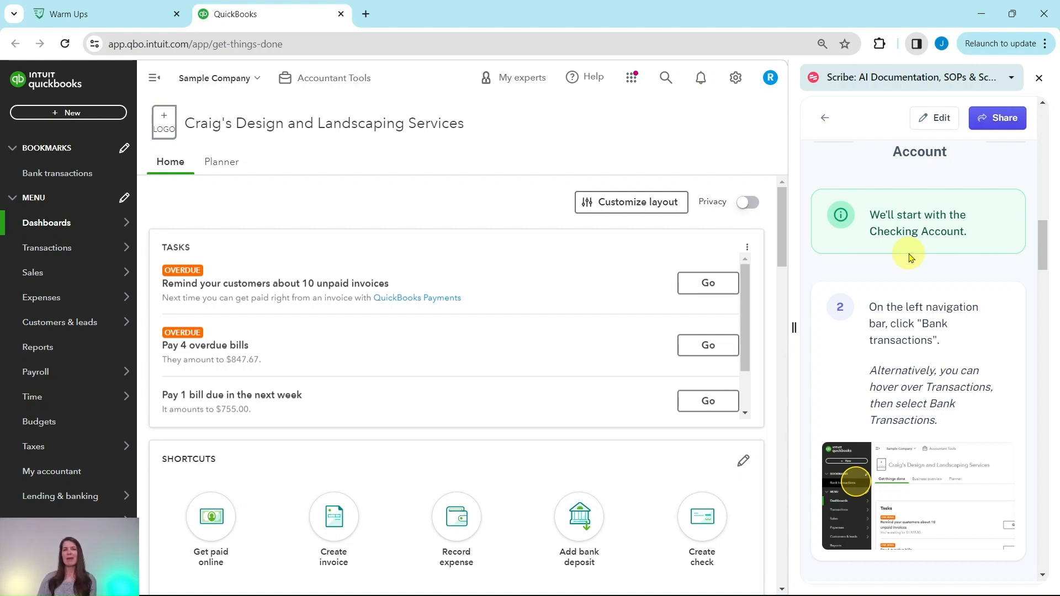
scroll(933, 309, down, 1)
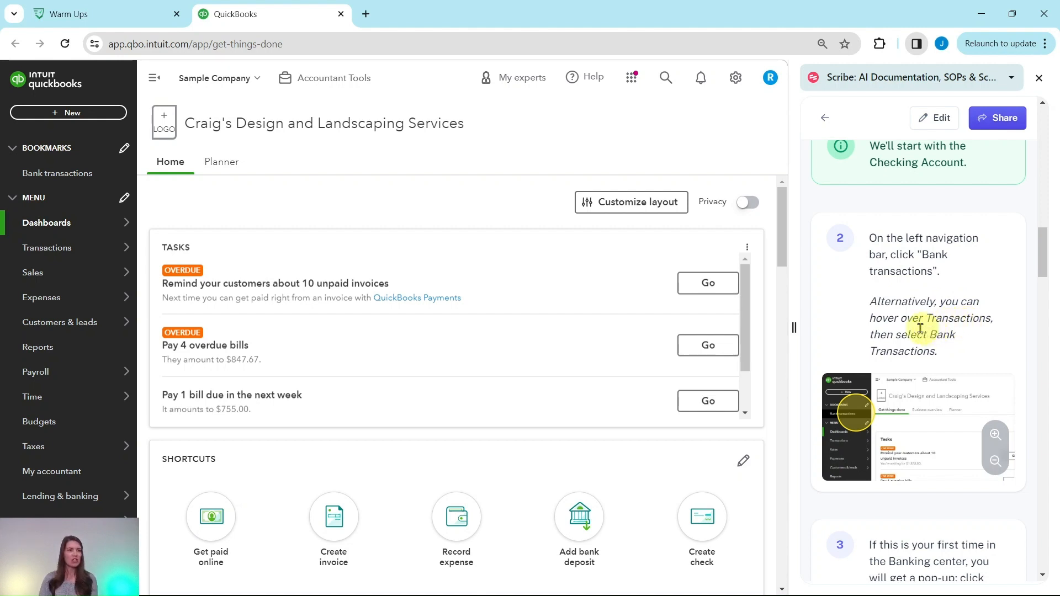
mouse_move(57, 234)
mouse_move(50, 254)
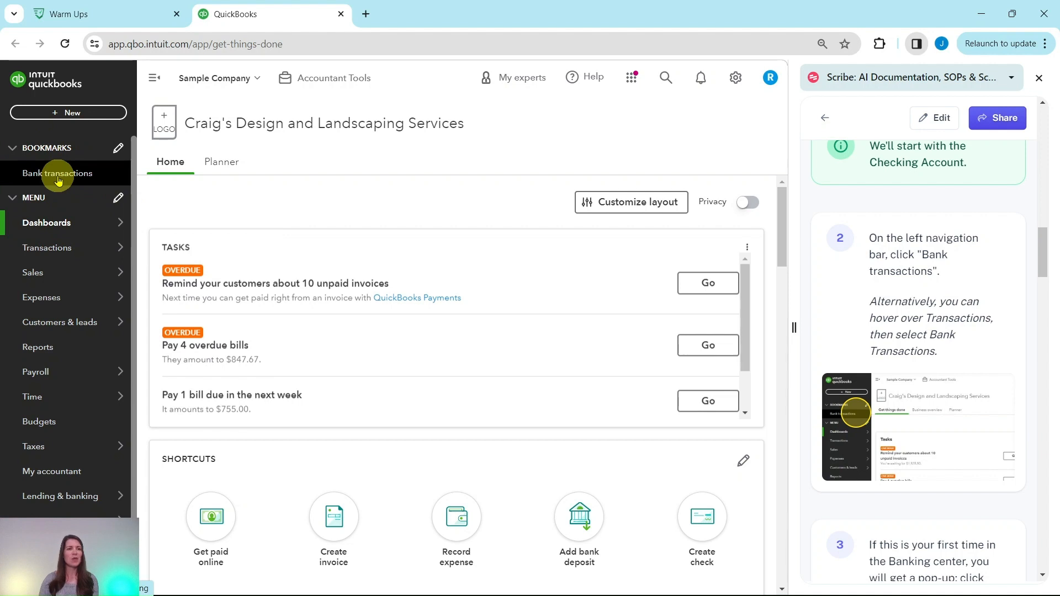
click(57, 175)
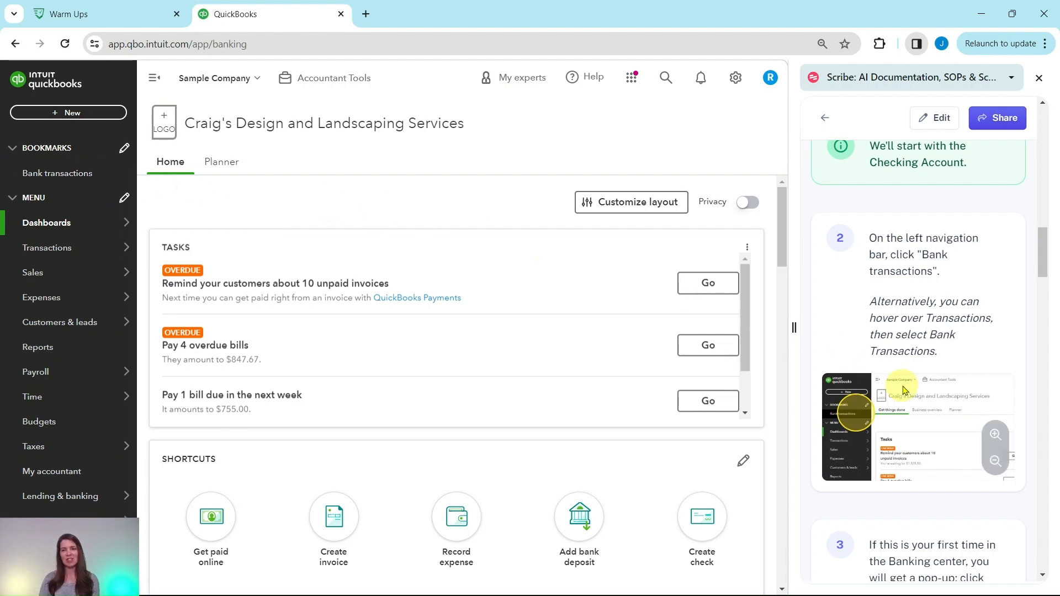
scroll(904, 390, down, 6)
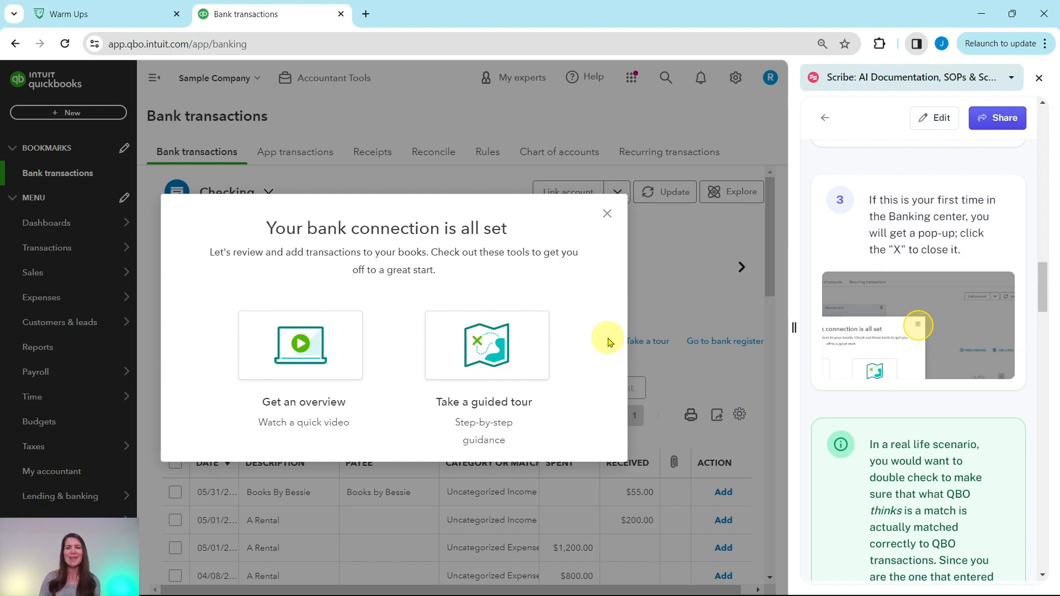
click(607, 216)
Filter the Checking account's transactions for review to show only Suggested matches
scroll(914, 177, down, 5)
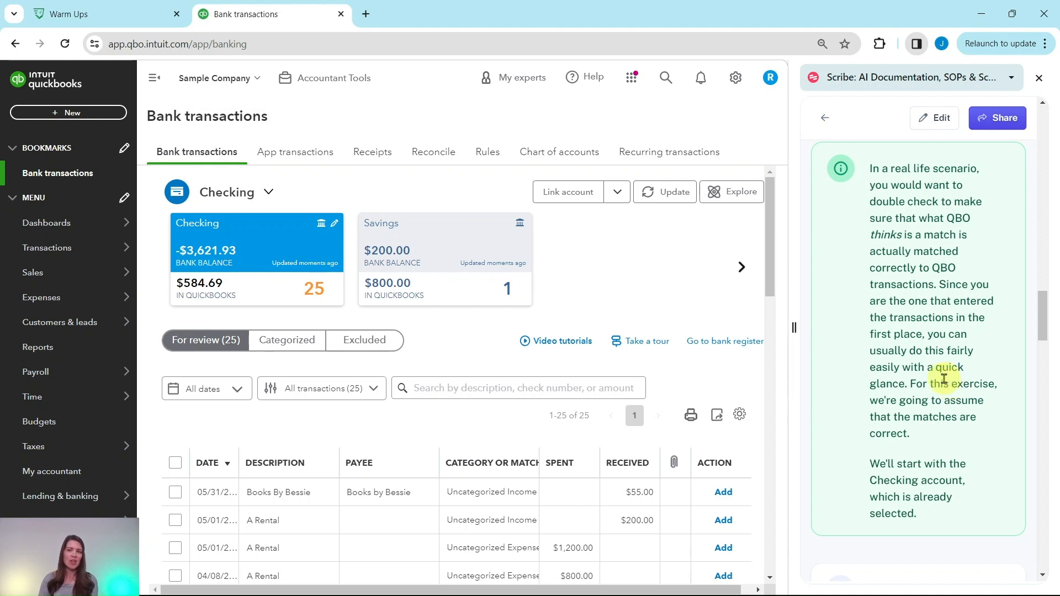
scroll(945, 379, down, 4)
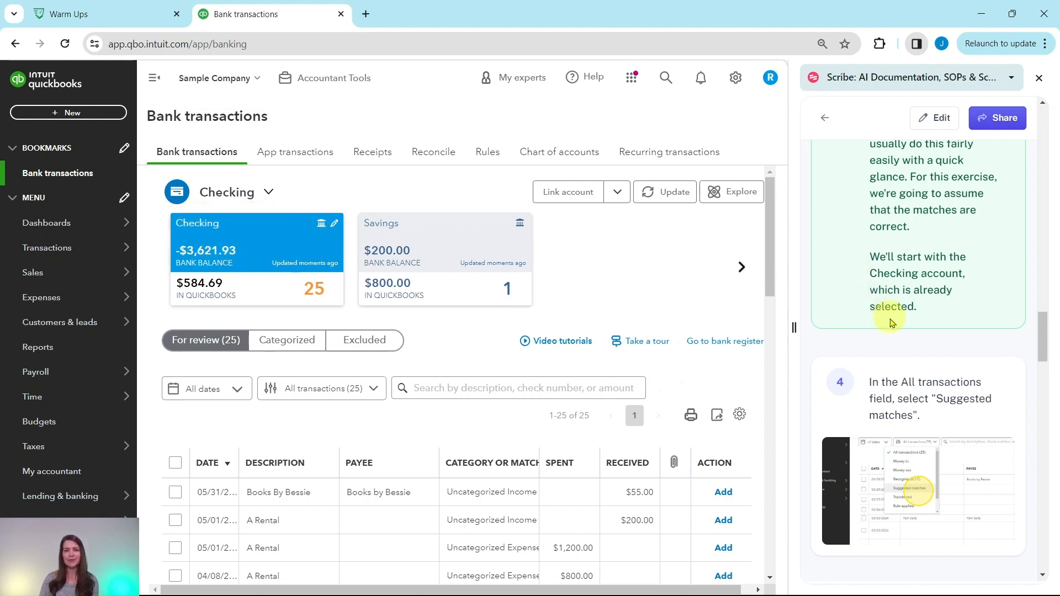
scroll(906, 325, down, 4)
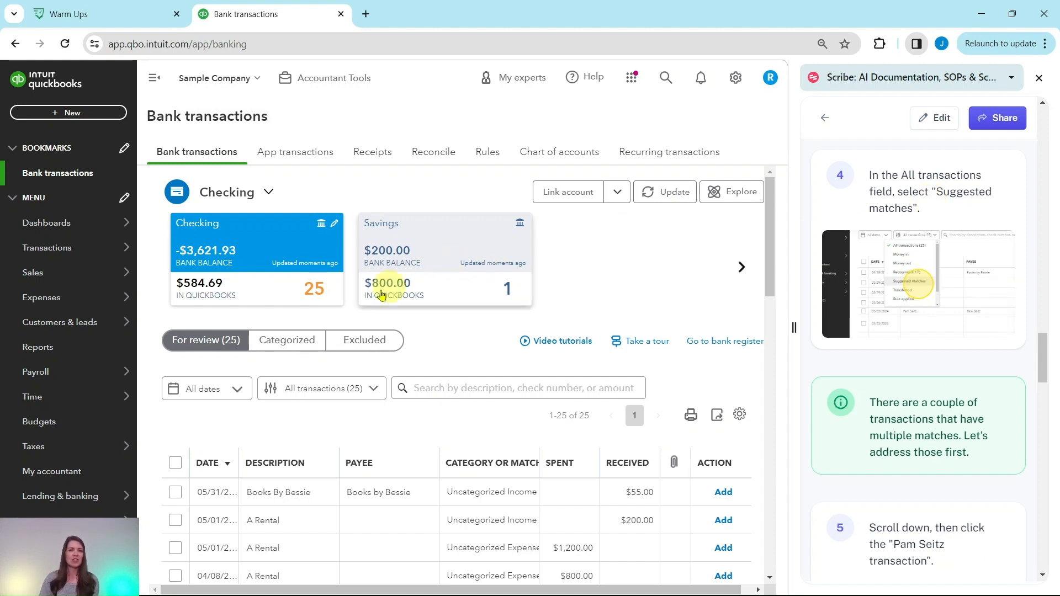
click(343, 391)
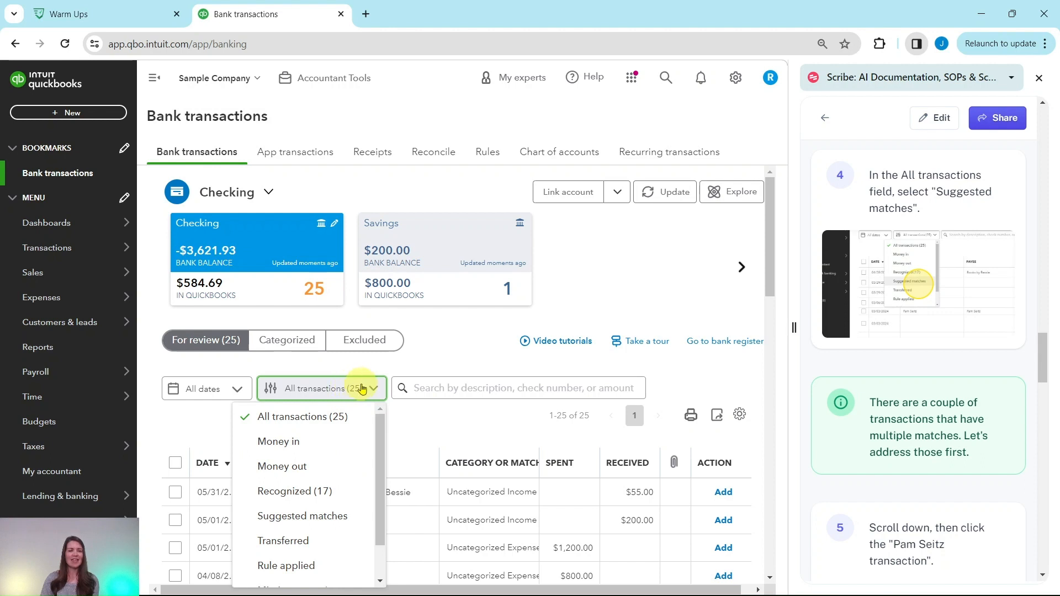
click(290, 521)
Match the $75.00 bank transaction that has two suggested matches to Expense 76 dated 04/05/2024
scroll(949, 367, down, 3)
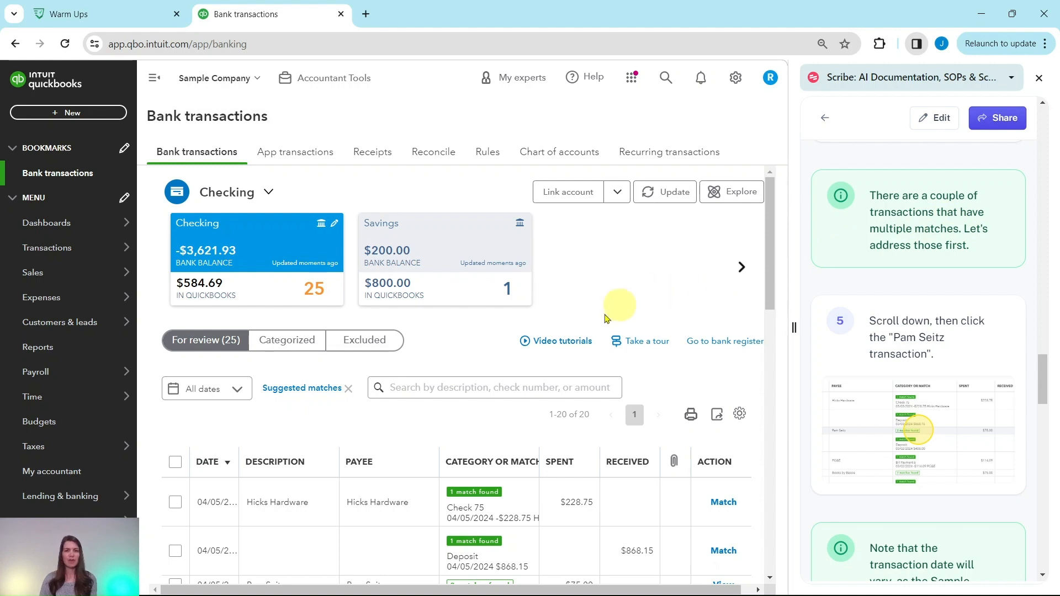
scroll(475, 331, down, 2)
scroll(481, 316, down, 2)
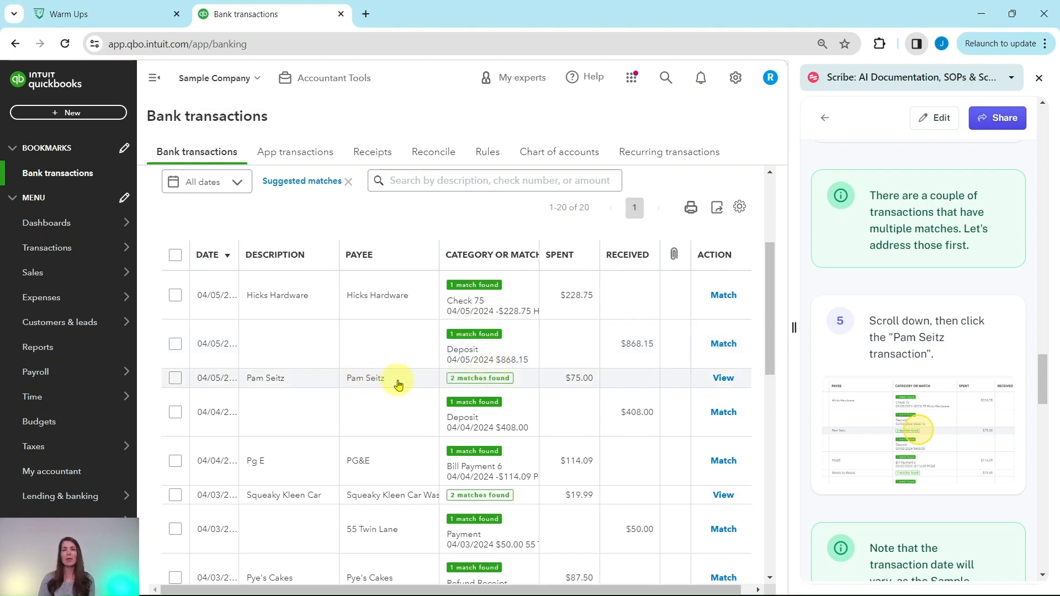
click(311, 381)
scroll(577, 386, down, 1)
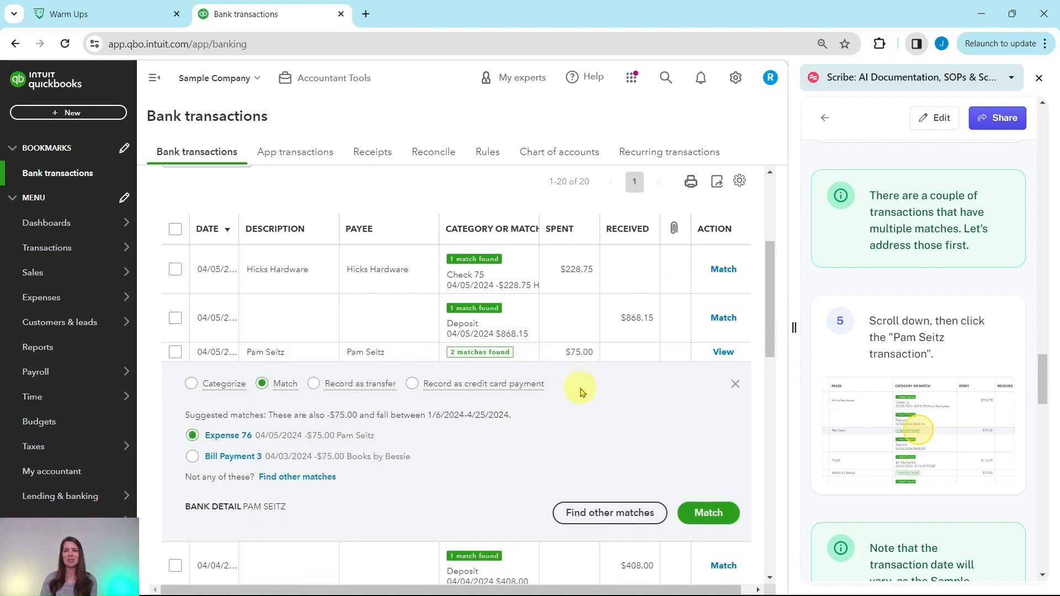
scroll(608, 387, down, 2)
scroll(917, 359, down, 5)
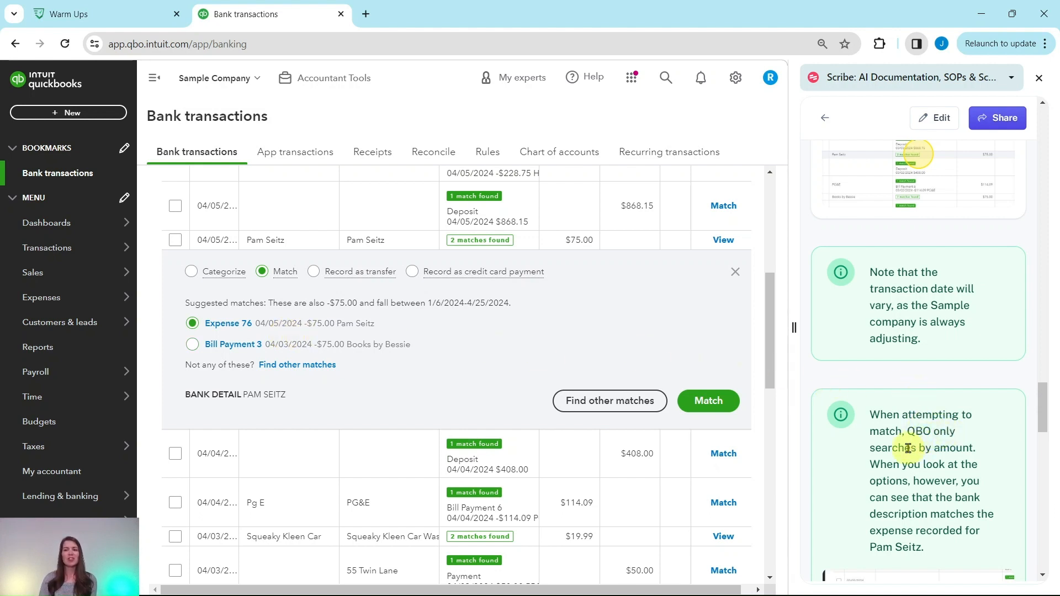
scroll(917, 441, down, 2)
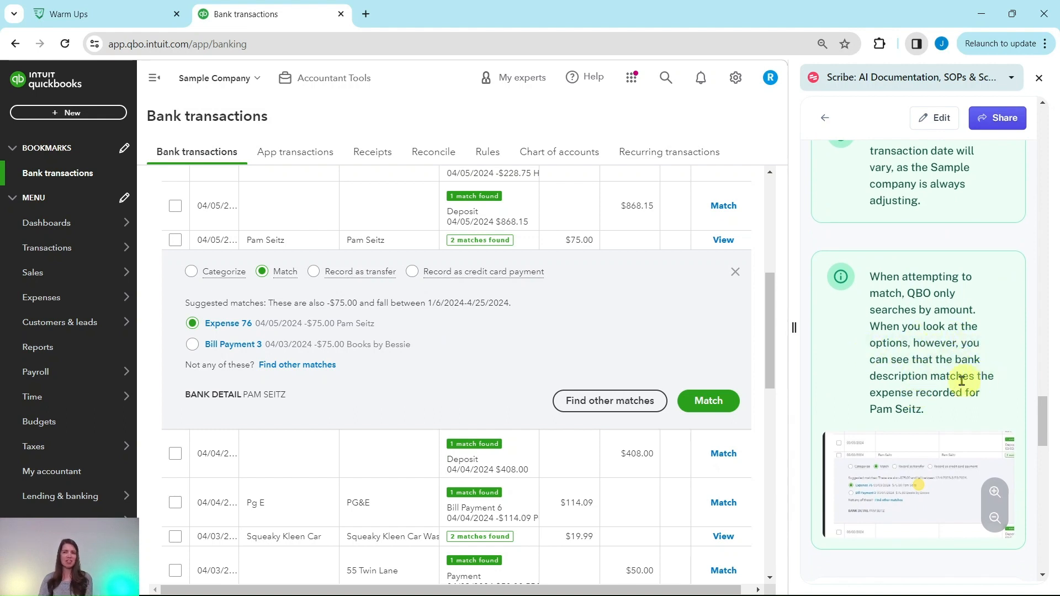
scroll(961, 387, down, 3)
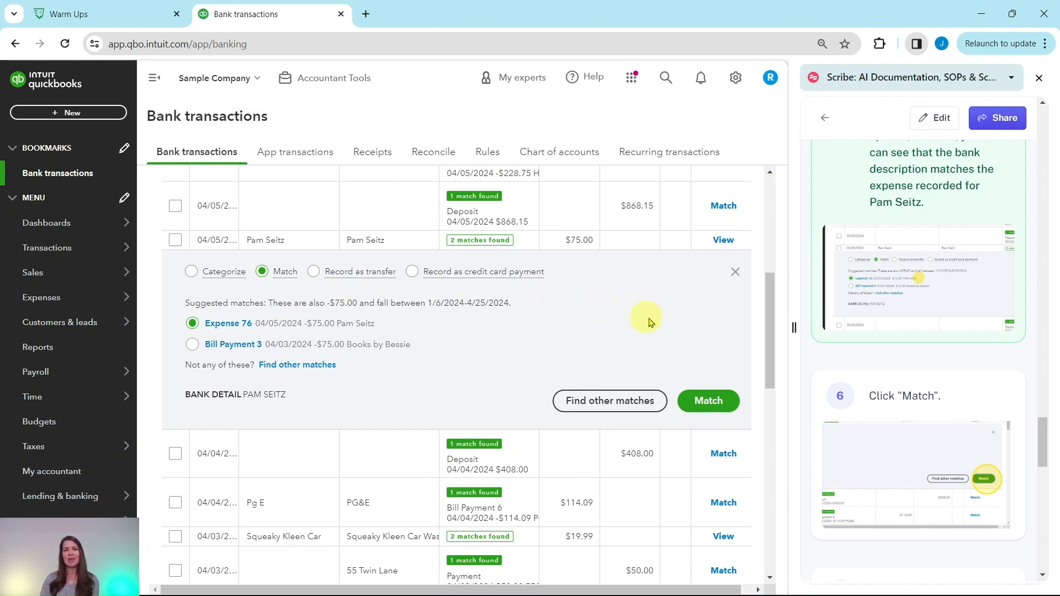
click(708, 405)
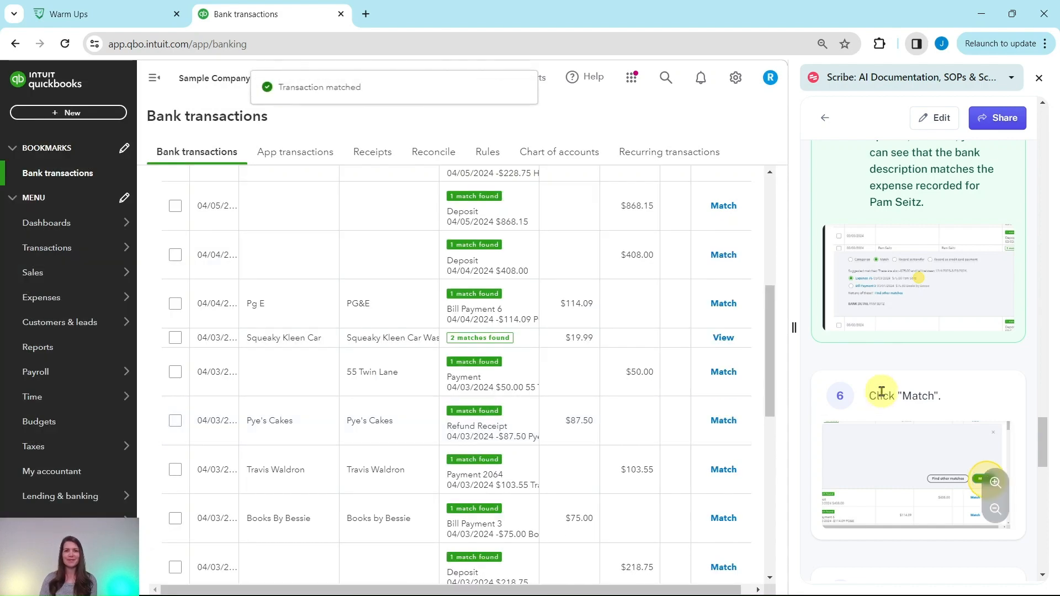
Match the $19.99 Squeaky Kleen Car Wash transaction to the Check Debit dated 04/03/2024
scroll(883, 392, down, 6)
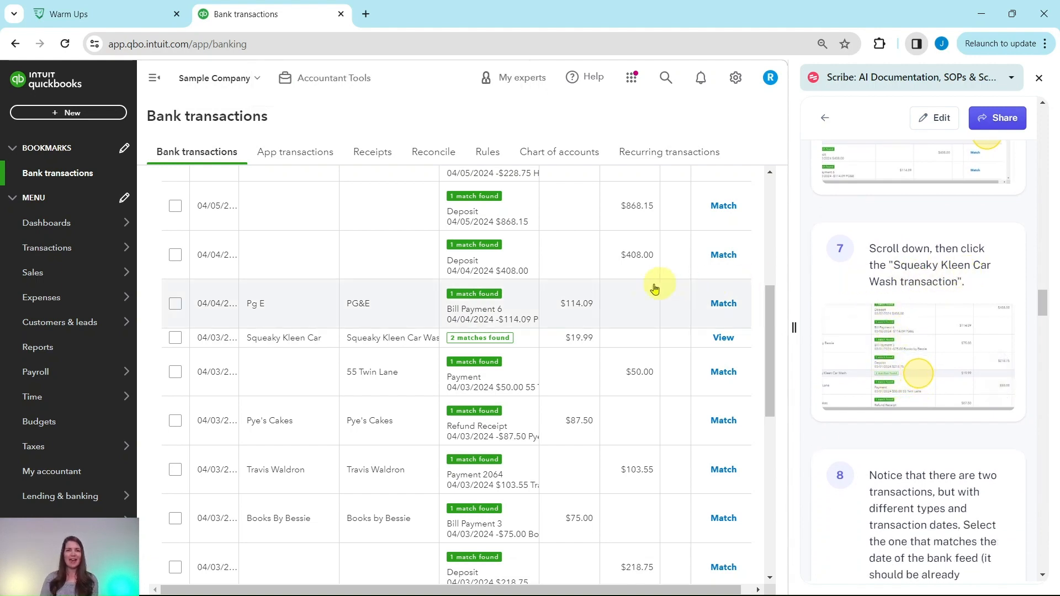
click(286, 348)
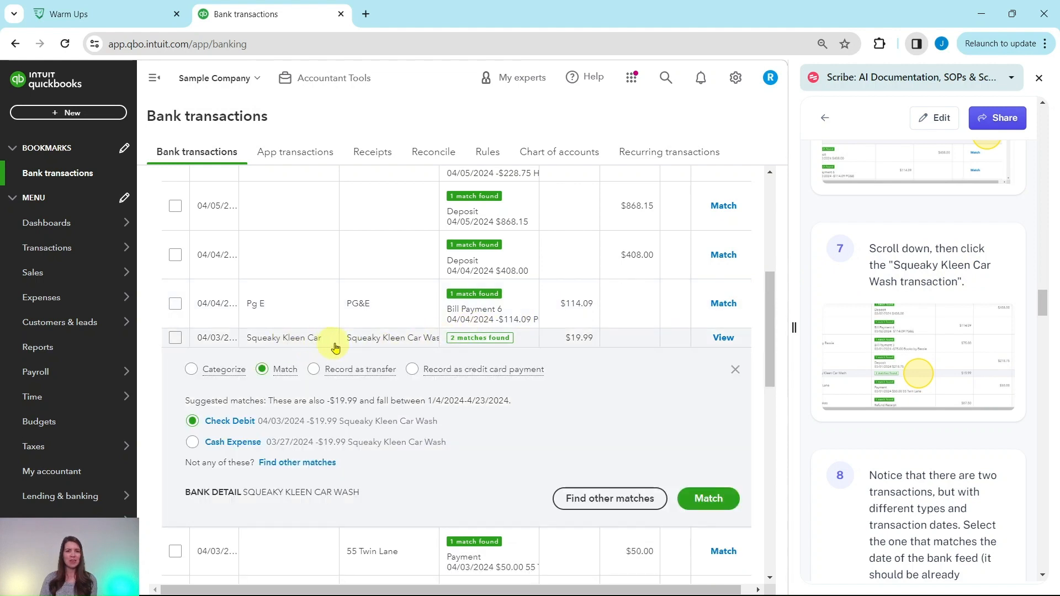
scroll(407, 336, down, 3)
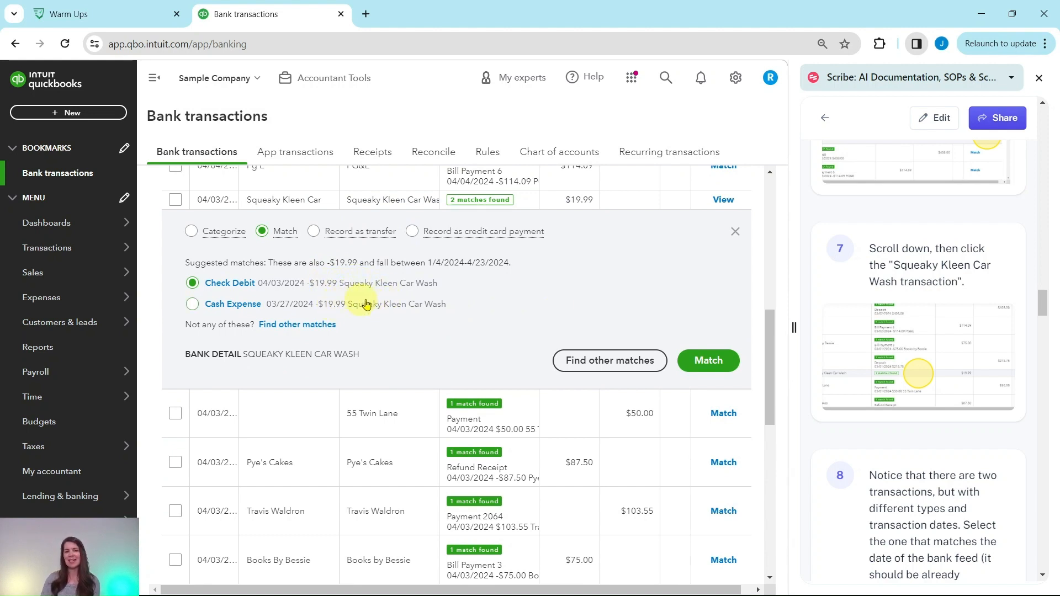
scroll(921, 364, down, 5)
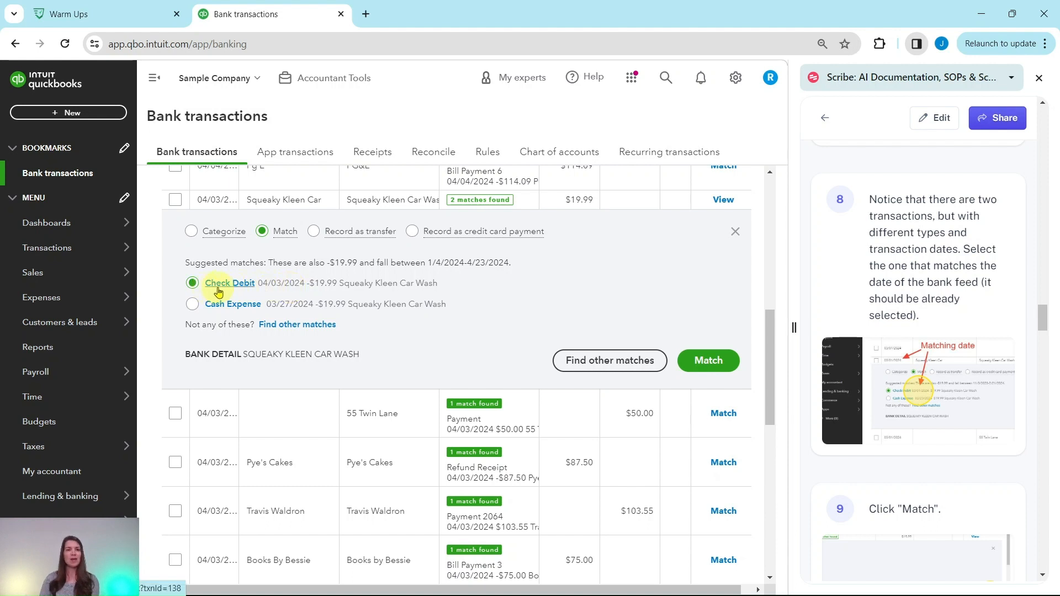
click(709, 362)
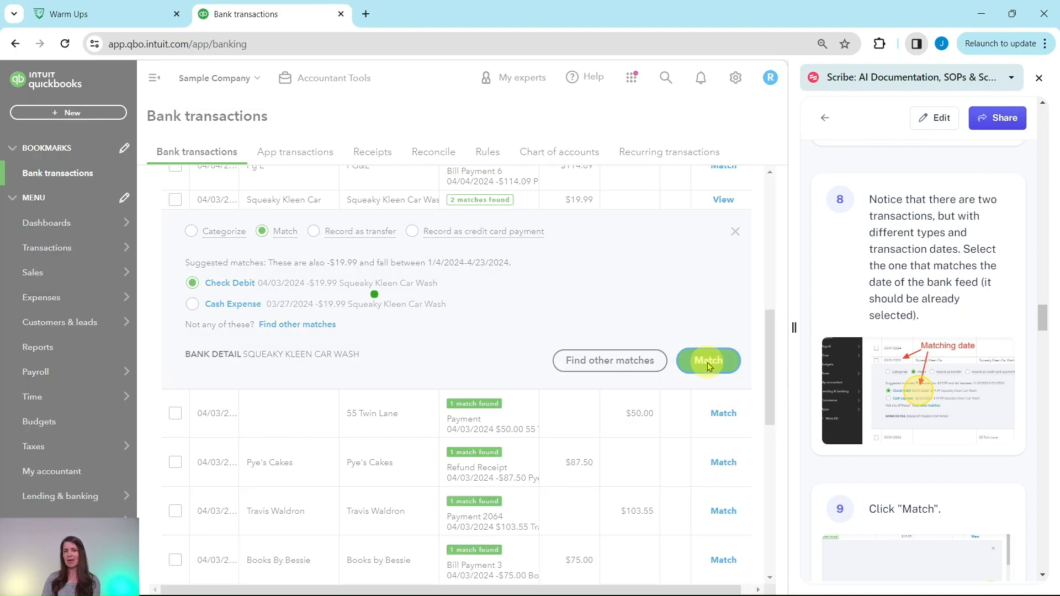
Select all remaining Checking transactions that have a single suggested match and accept them in one batch
scroll(865, 410, down, 2)
scroll(865, 411, down, 7)
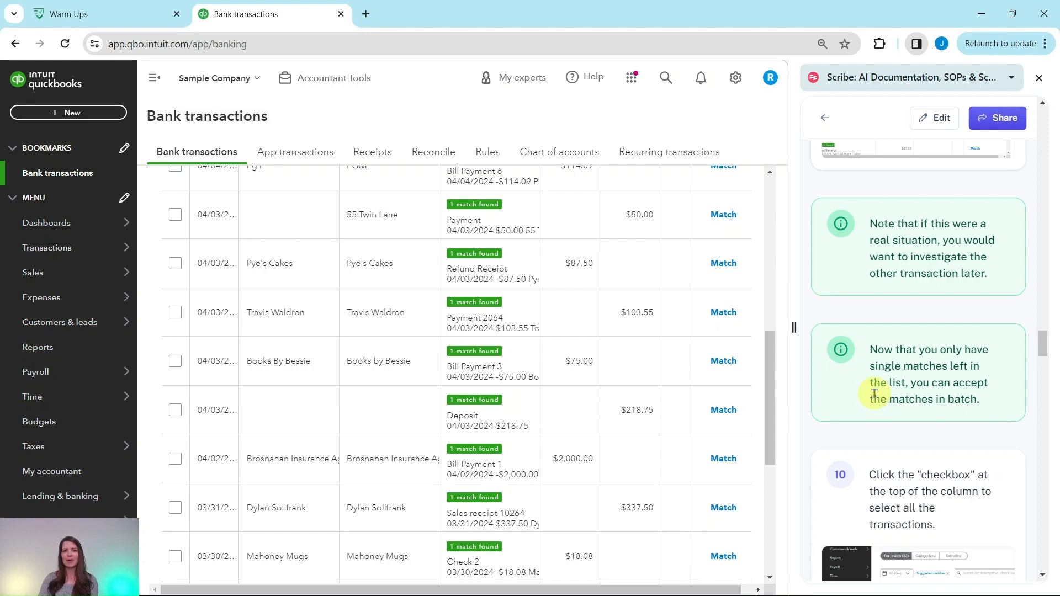
scroll(884, 387, down, 1)
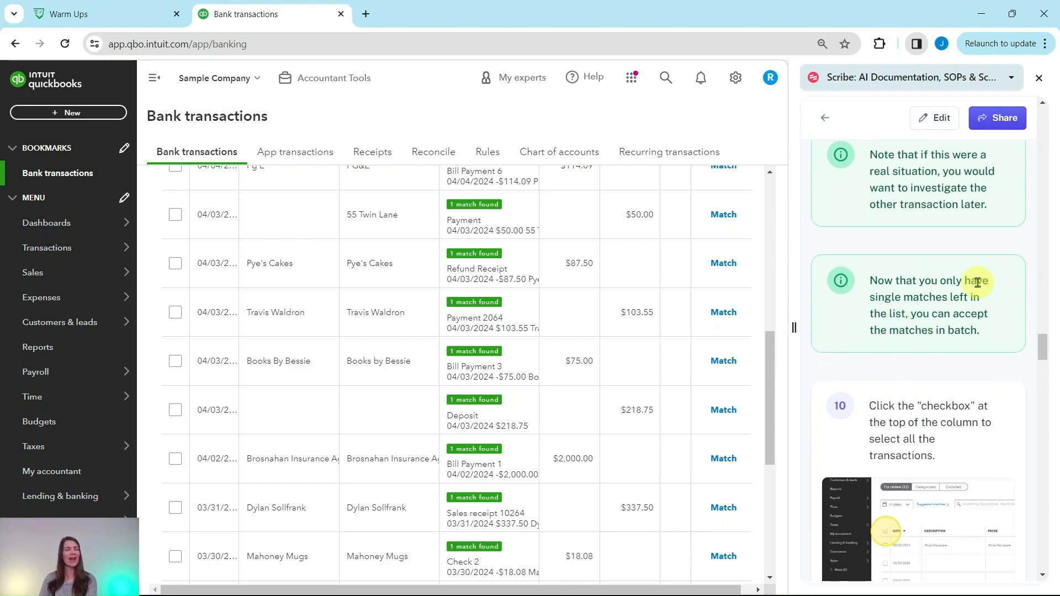
scroll(972, 282, down, 2)
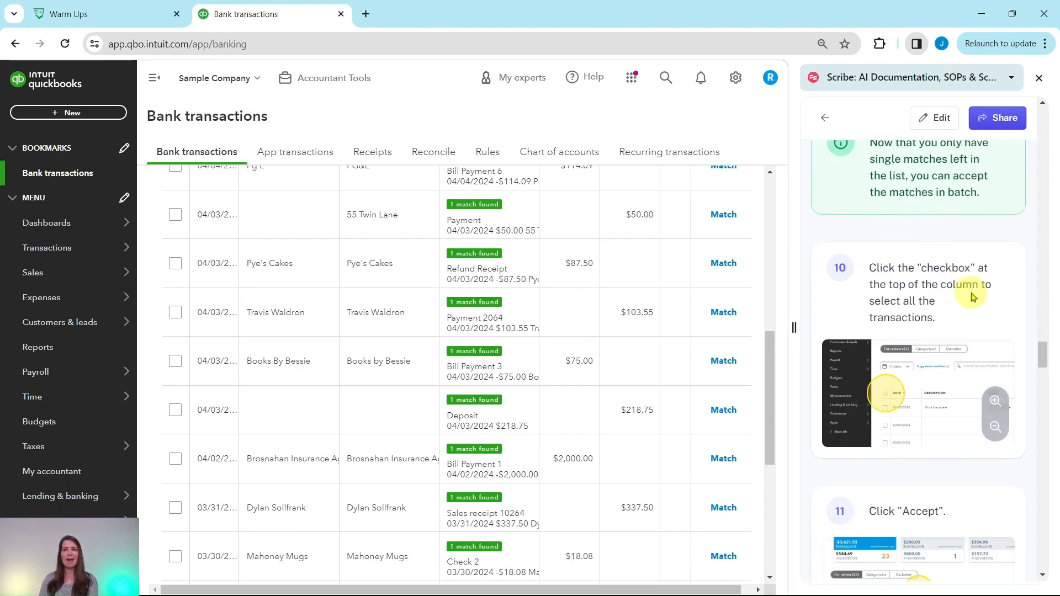
scroll(474, 387, down, 6)
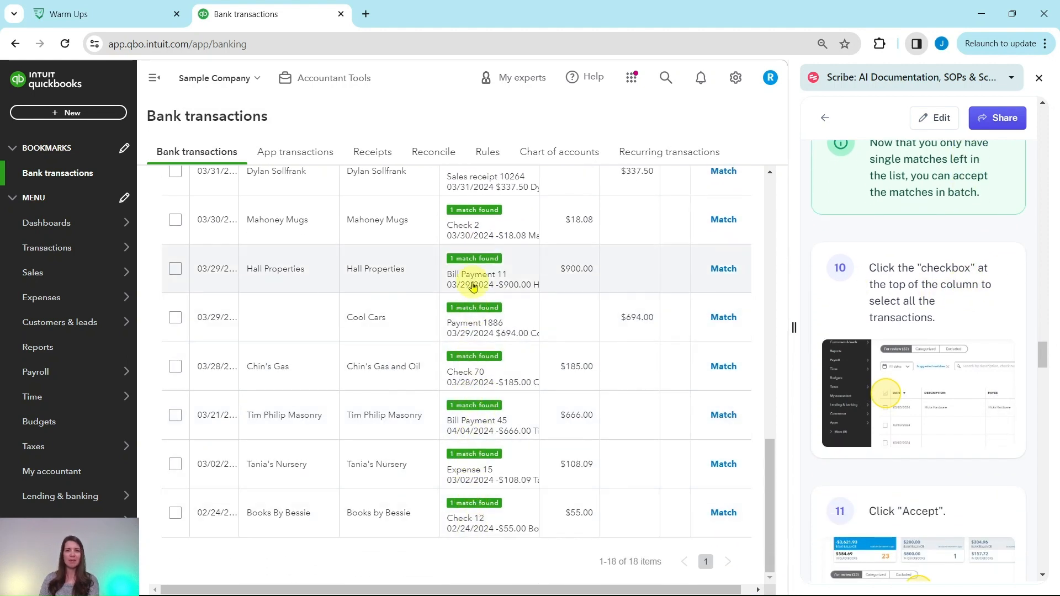
scroll(473, 280, up, 2)
scroll(474, 280, up, 8)
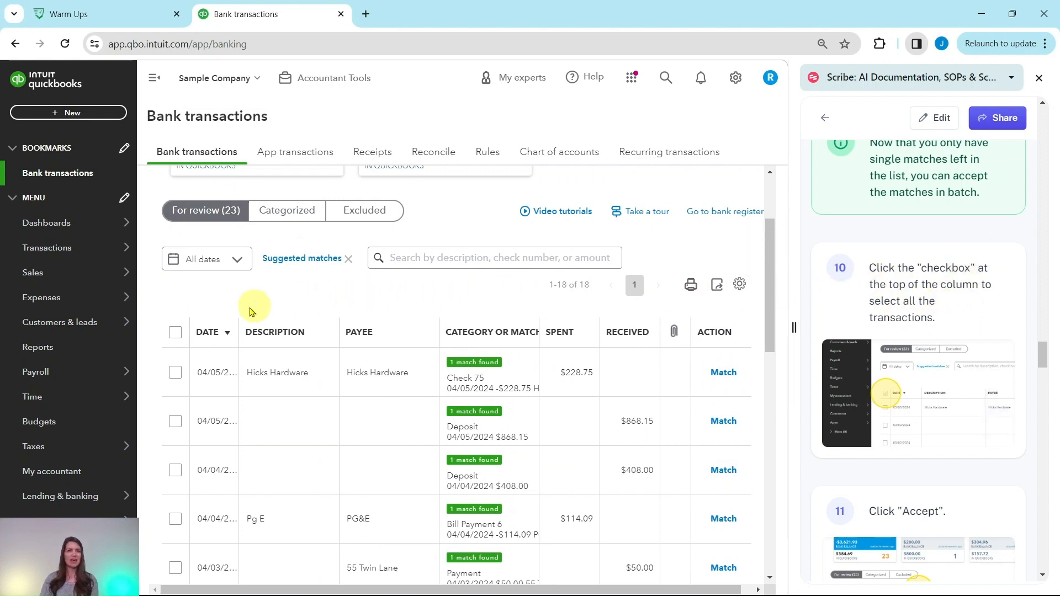
click(174, 333)
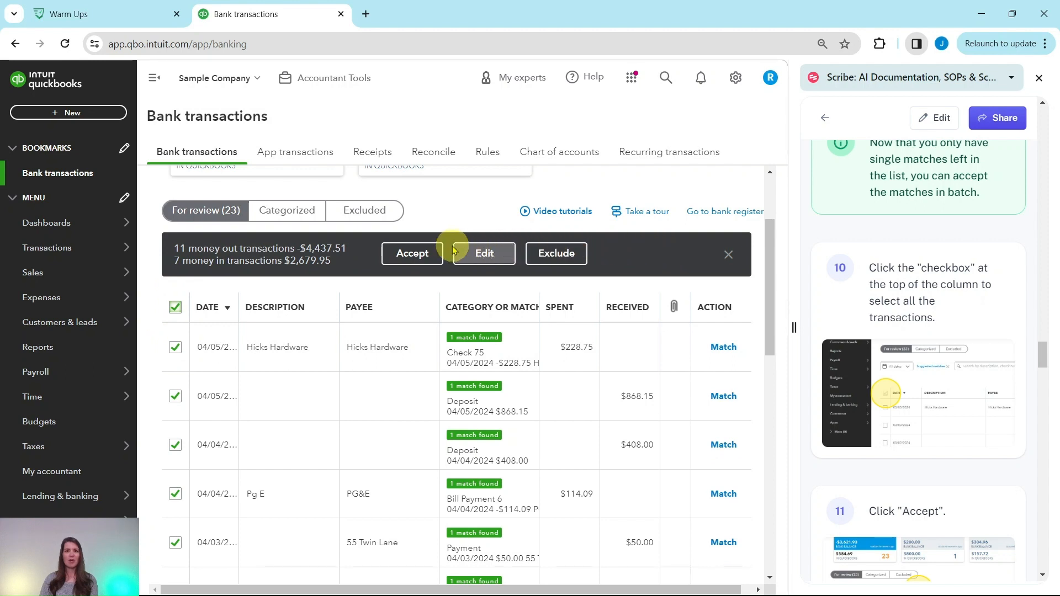
click(411, 254)
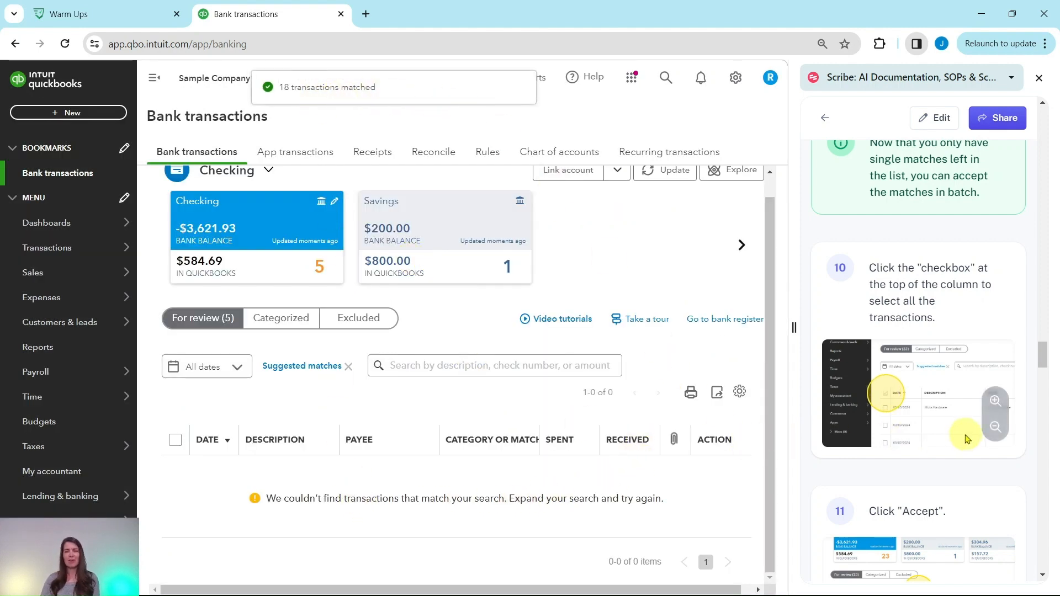
Clear the Suggested matches filter so all of the Checking account's transactions for review are listed
scroll(961, 426, down, 4)
scroll(958, 423, down, 5)
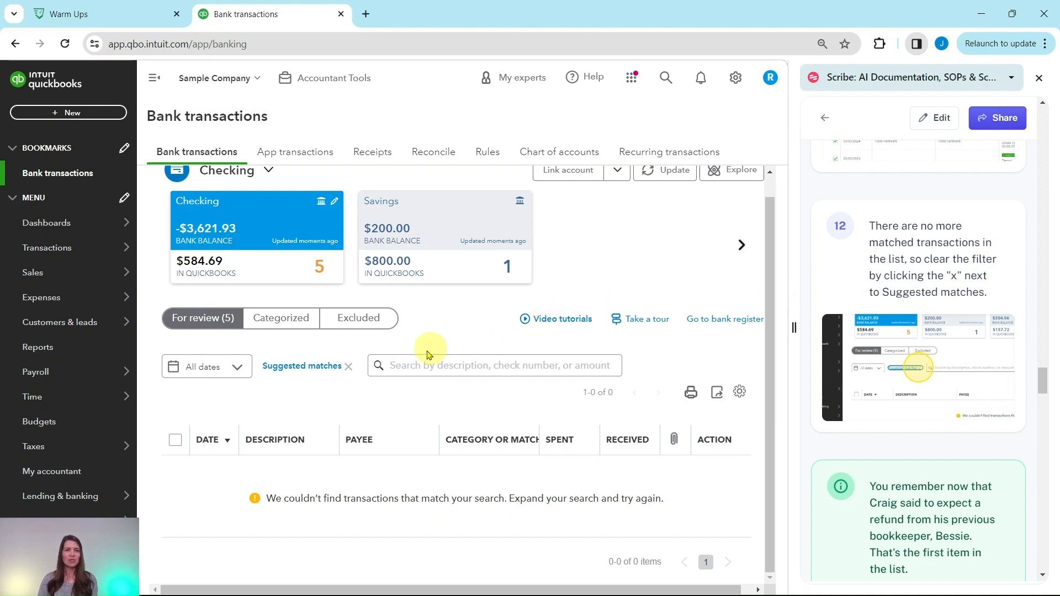
click(348, 370)
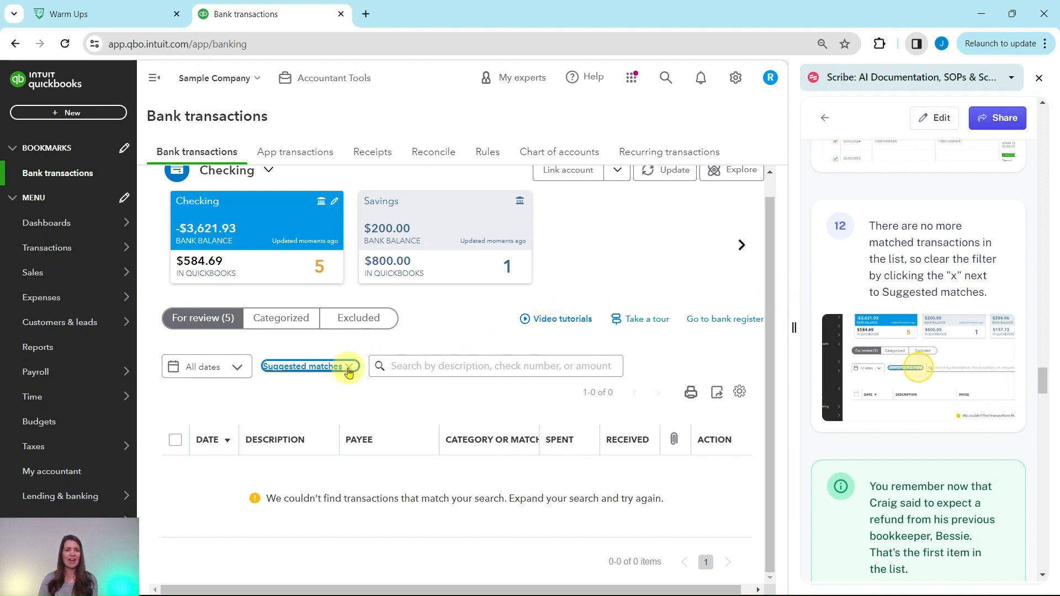
scroll(478, 367, down, 1)
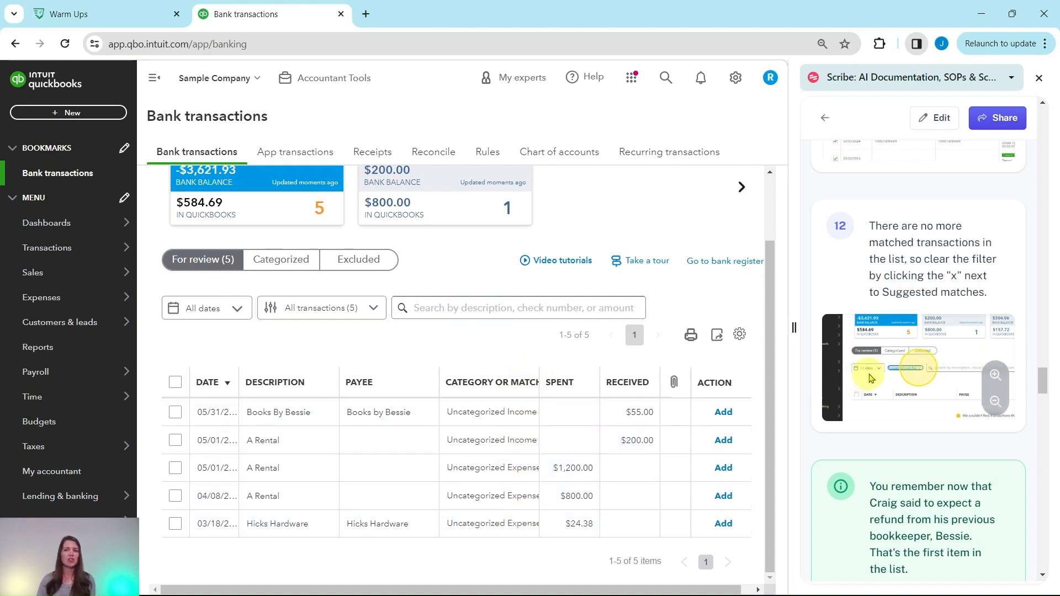
Categorize the $55.00 Books by Bessie deposit to the Bookkeeper account under Legal & Professional Fees and add it
scroll(892, 334, down, 5)
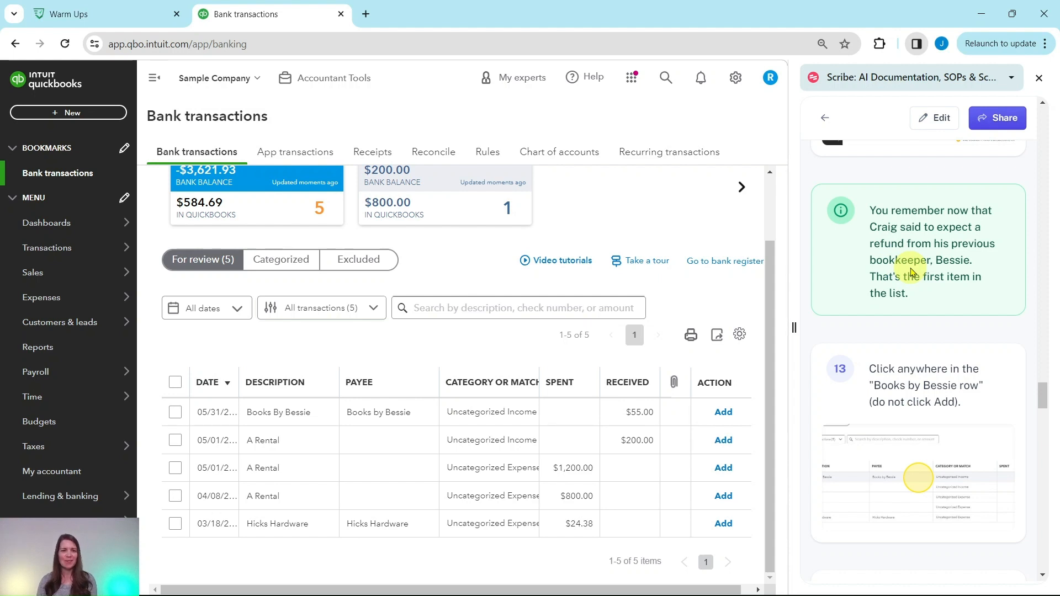
scroll(914, 273, down, 4)
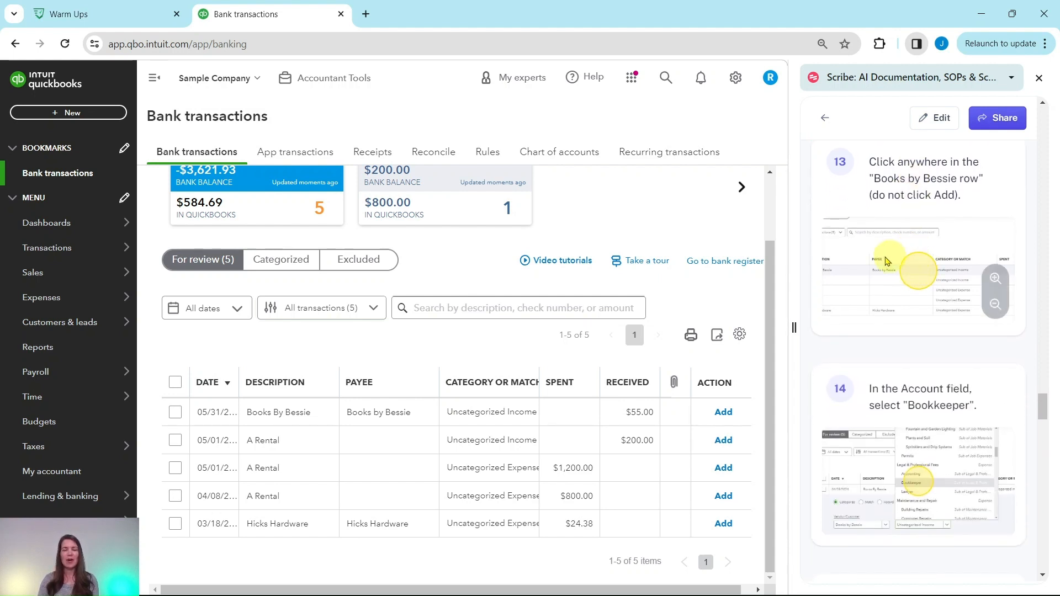
click(322, 417)
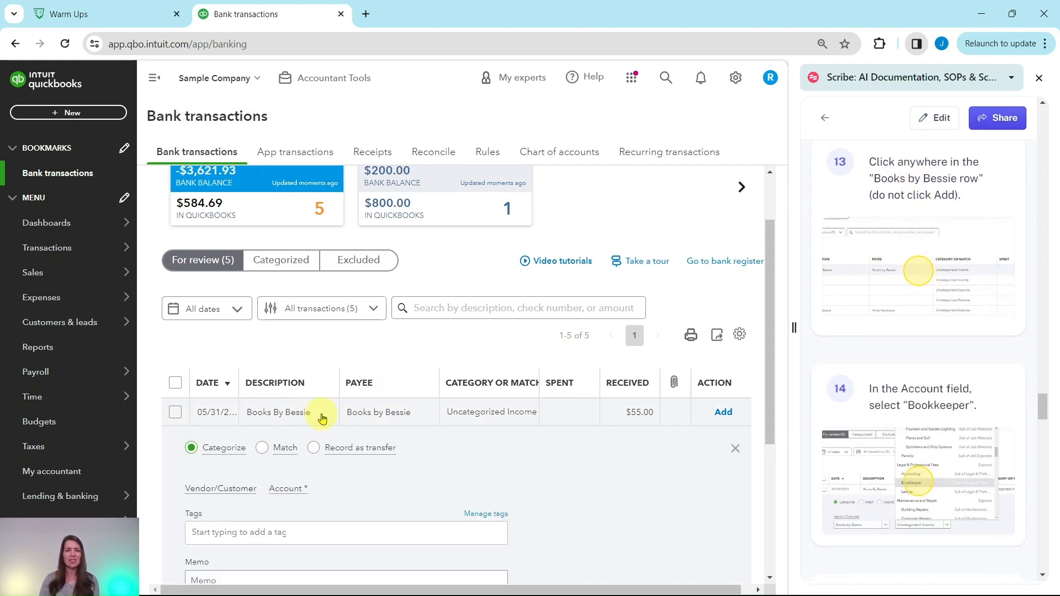
scroll(555, 440, down, 4)
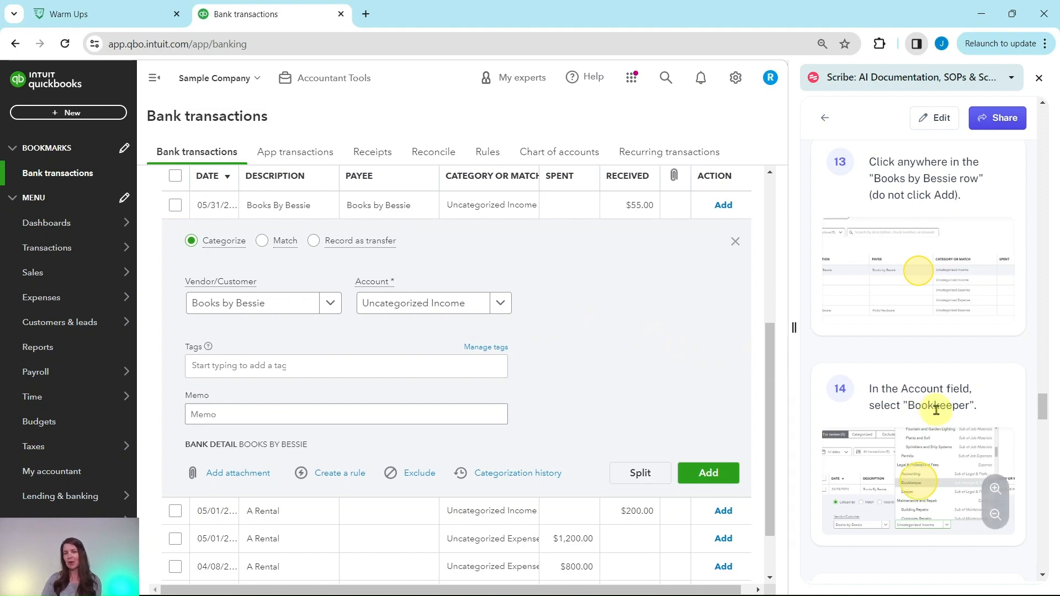
click(500, 305)
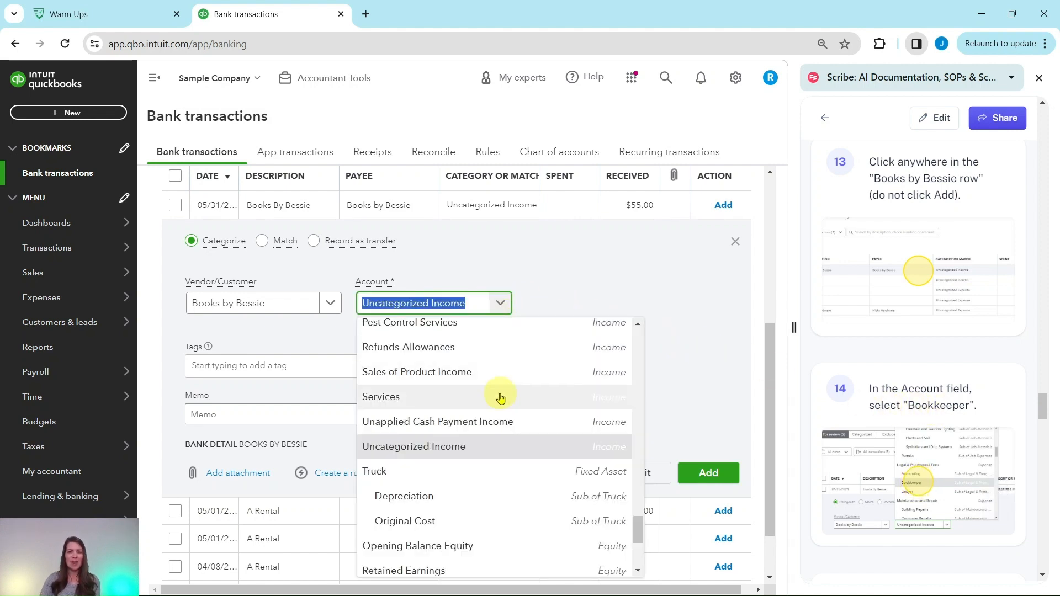
scroll(495, 395, up, 5)
scroll(489, 403, down, 10)
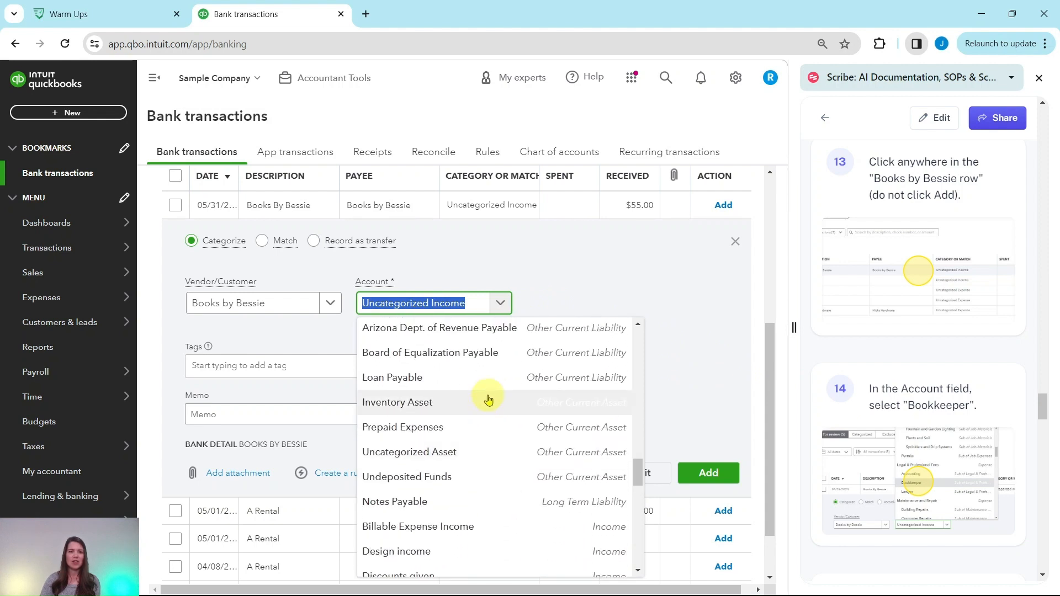
scroll(485, 381, up, 4)
scroll(486, 385, up, 10)
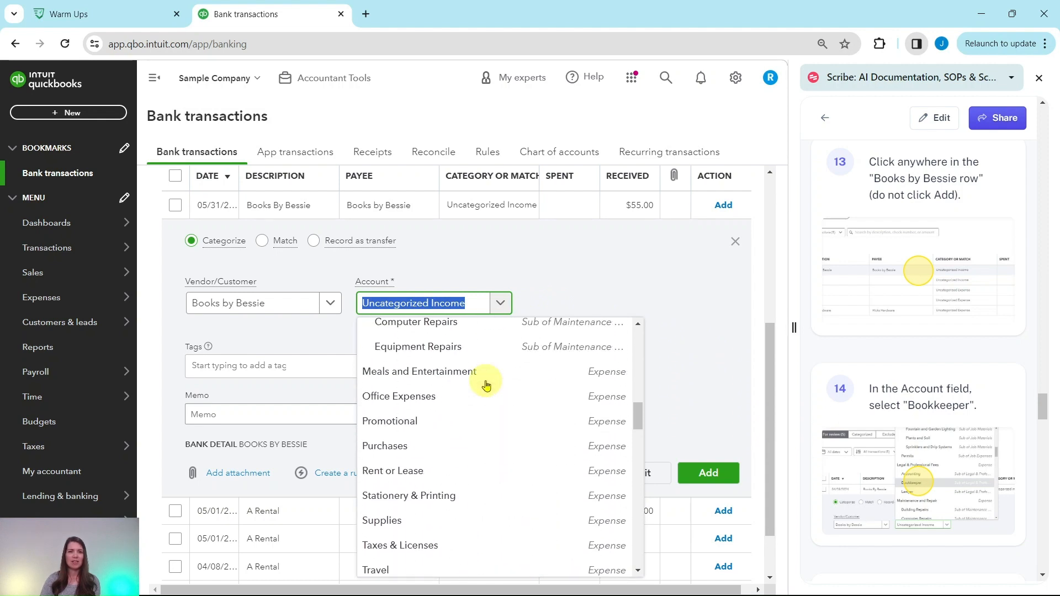
scroll(486, 385, up, 7)
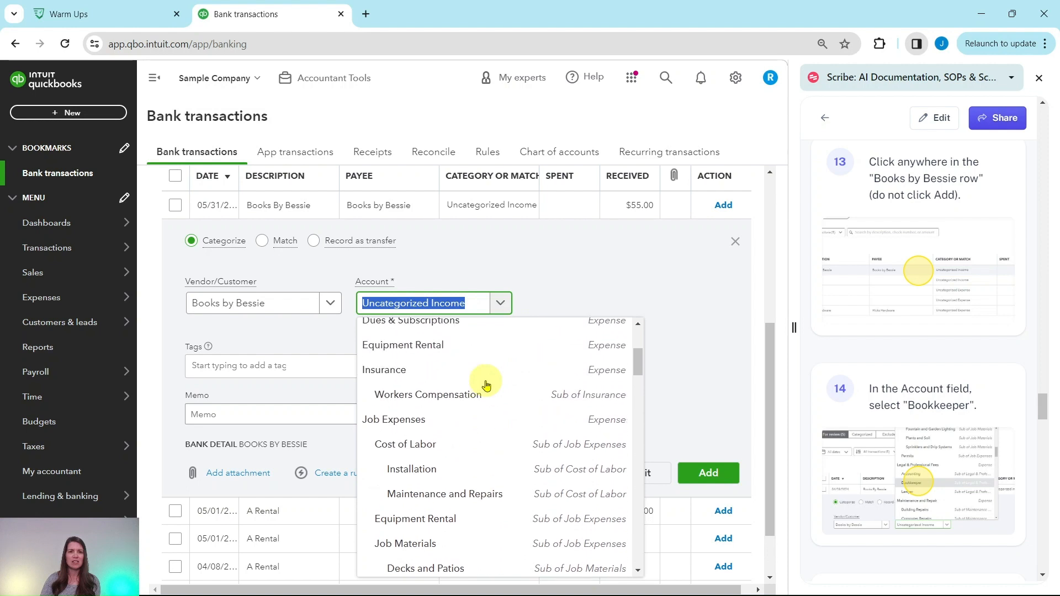
scroll(486, 385, up, 2)
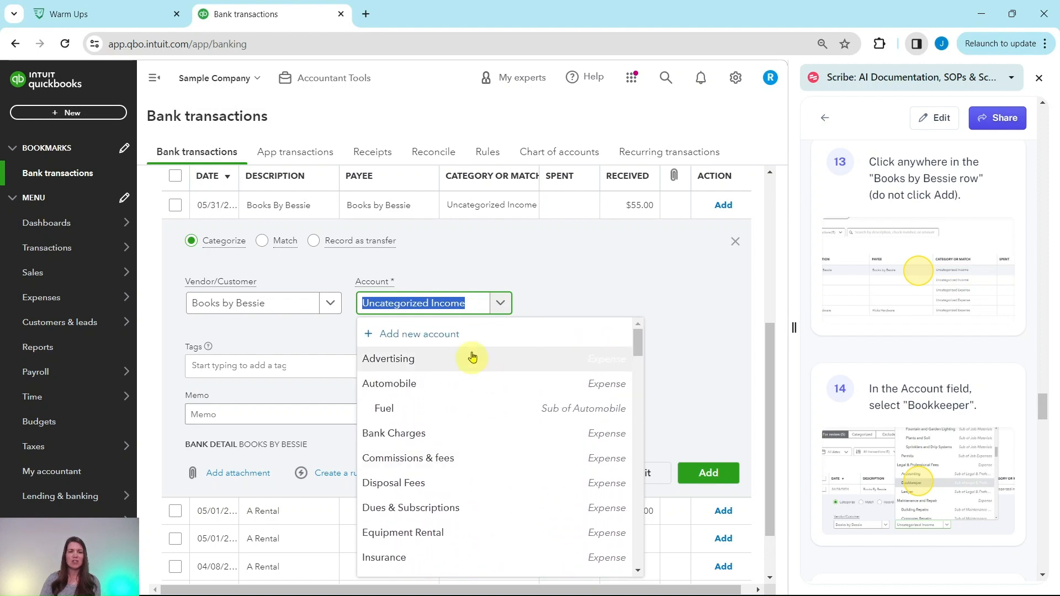
text(bookke)
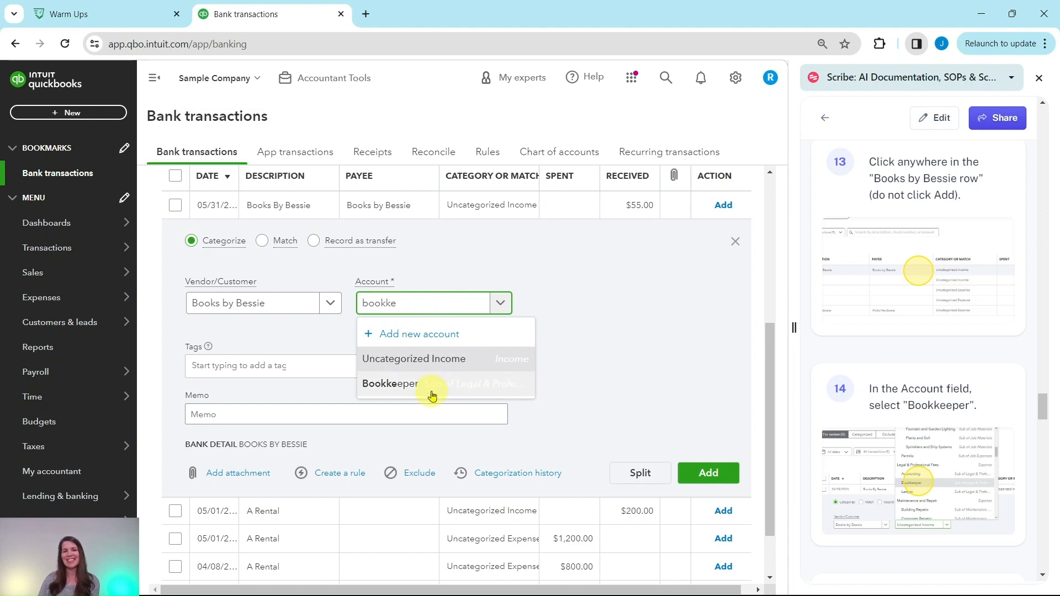
click(386, 385)
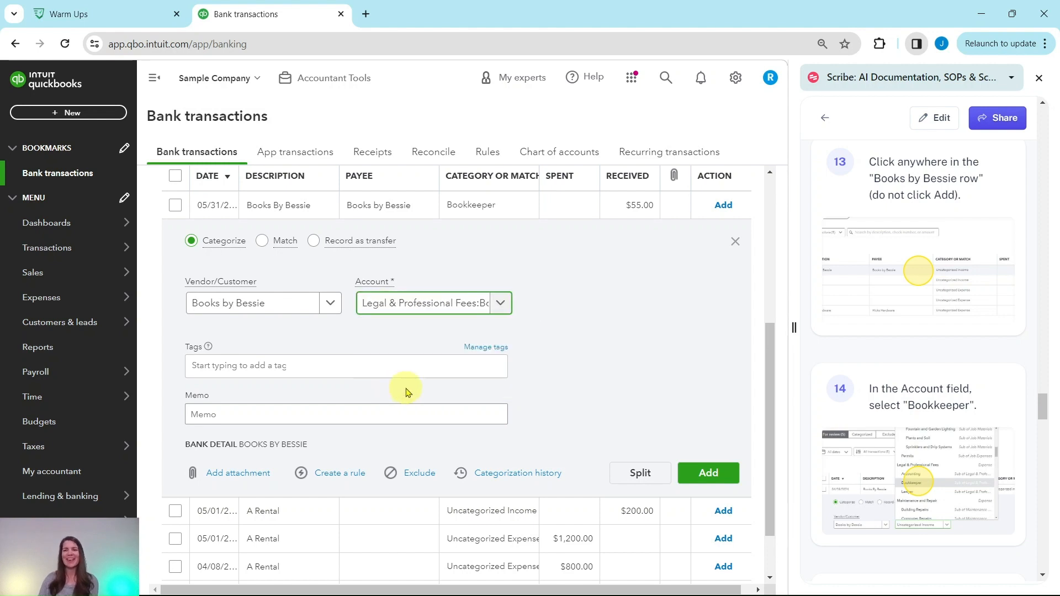
scroll(894, 386, down, 6)
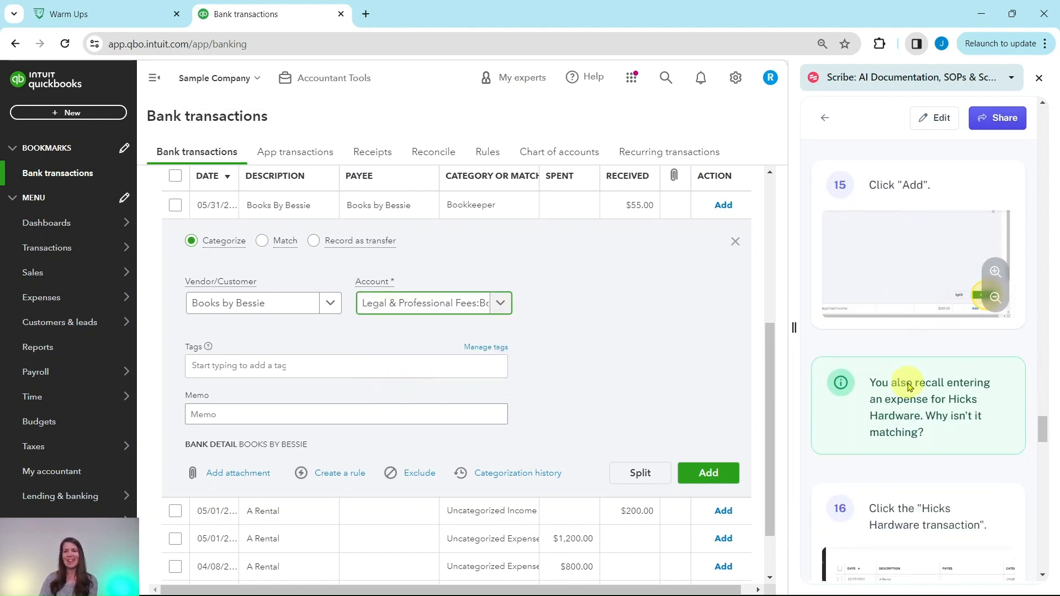
click(707, 477)
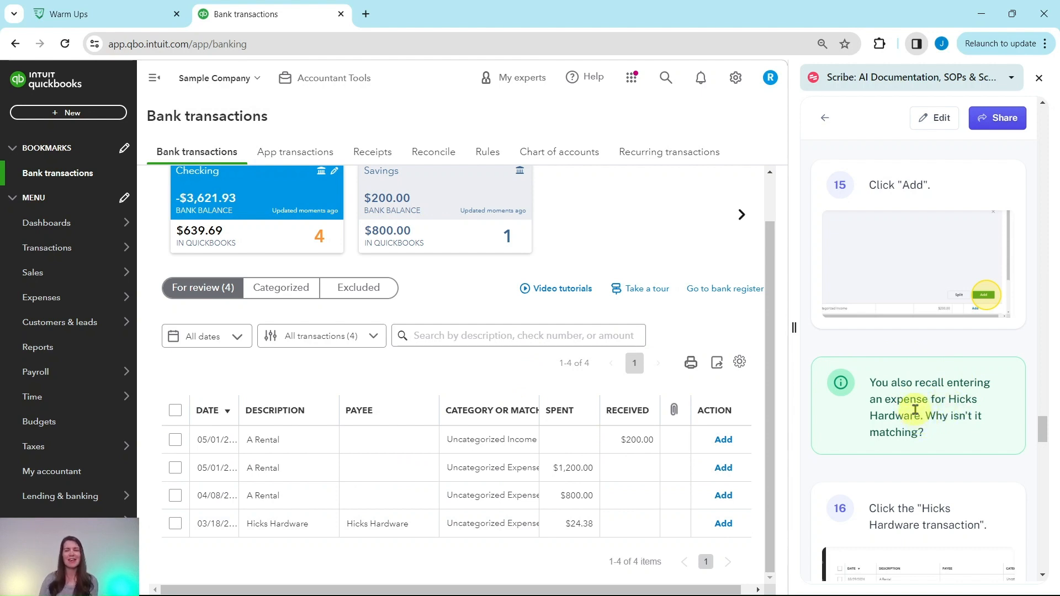
Check the other possible matches for the $24.38 Hicks Hardware transaction, then close the list without matching
scroll(915, 410, down, 5)
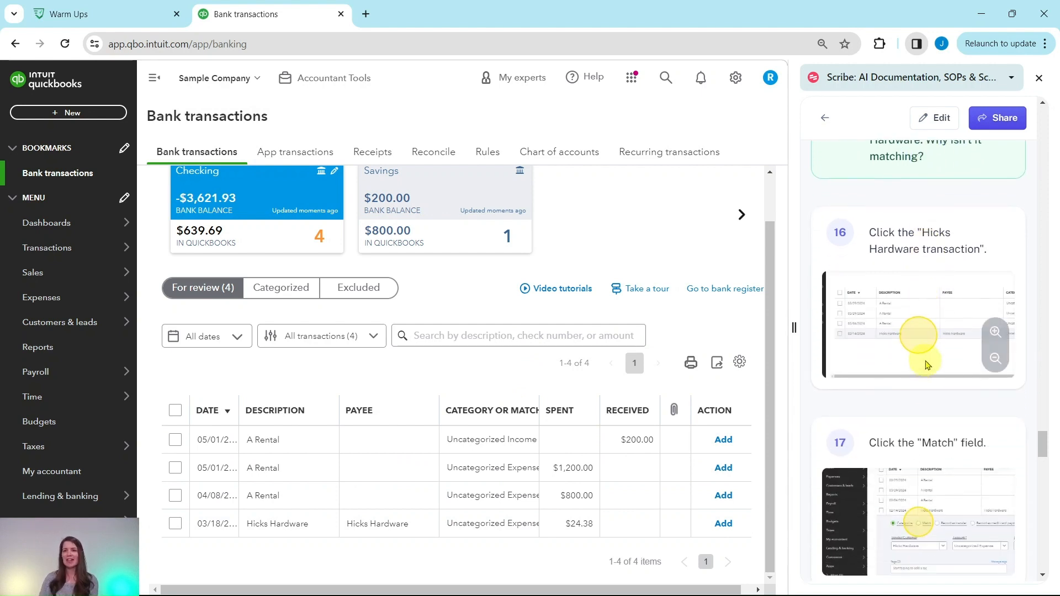
click(384, 533)
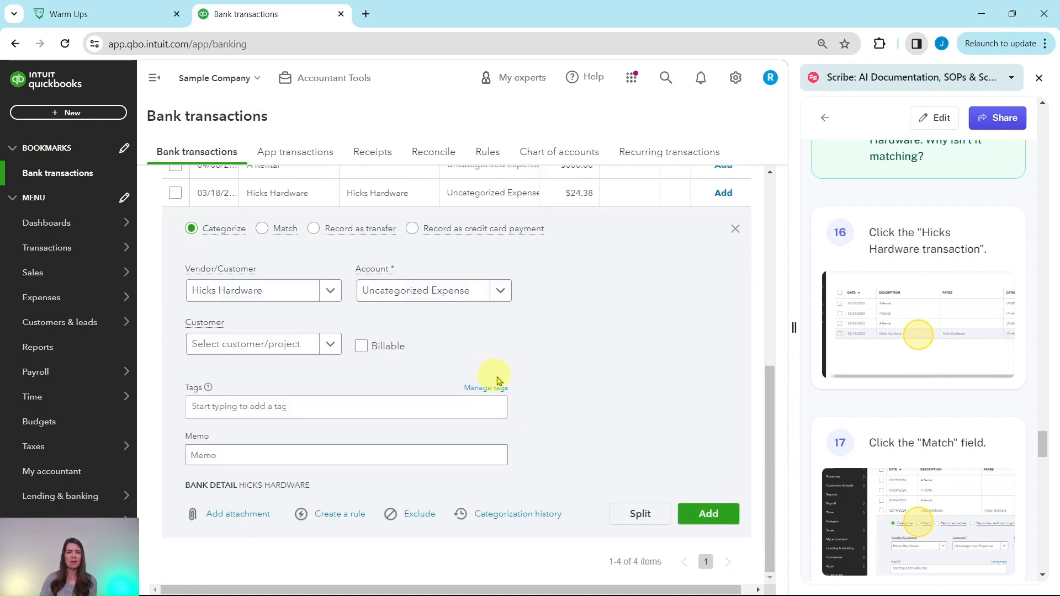
scroll(900, 391, down, 4)
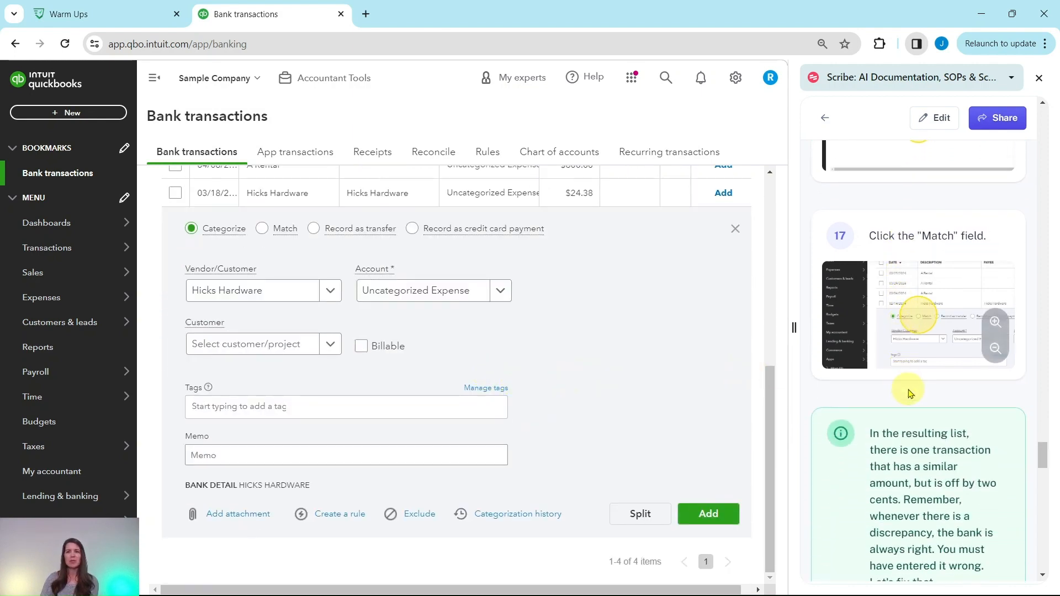
click(263, 232)
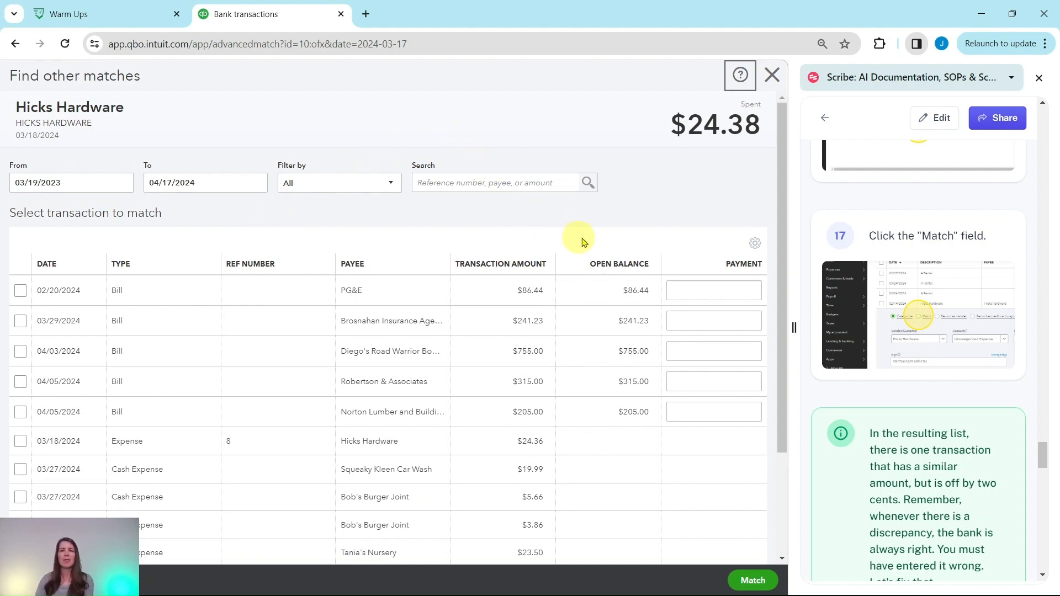
scroll(987, 482, down, 3)
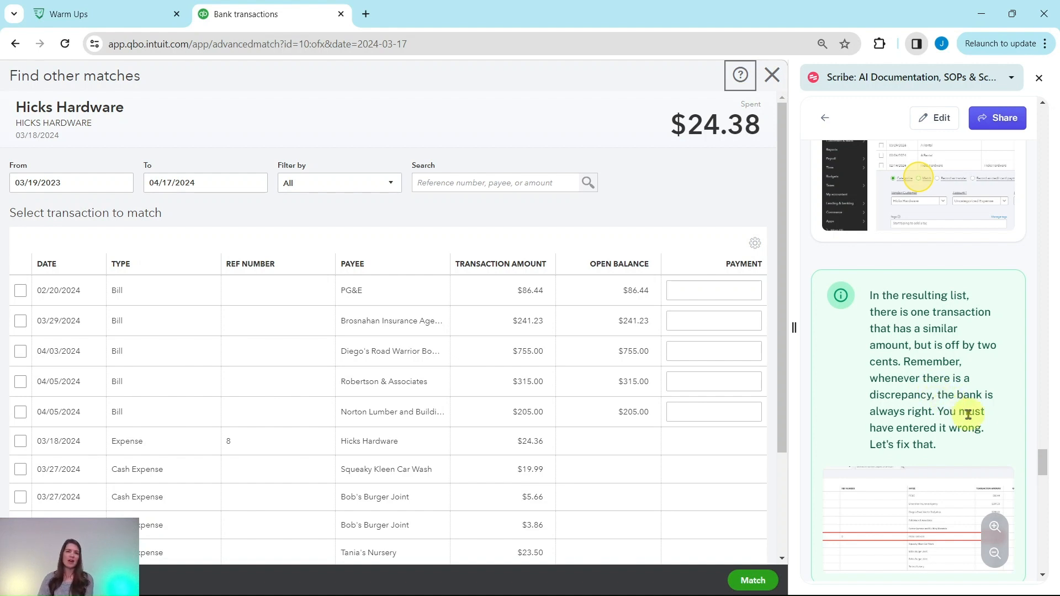
scroll(929, 418, down, 1)
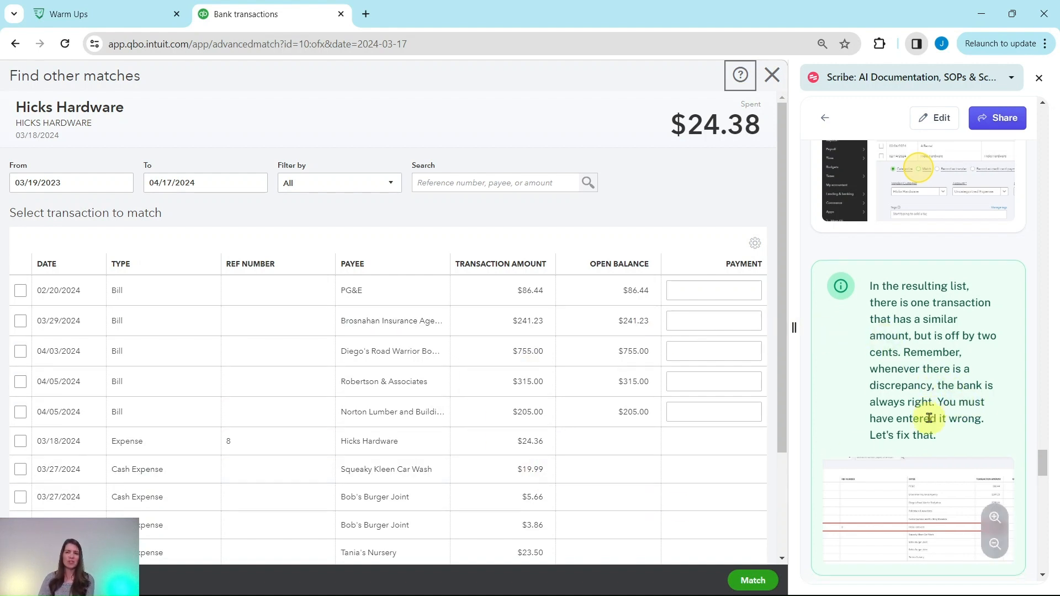
scroll(929, 418, down, 6)
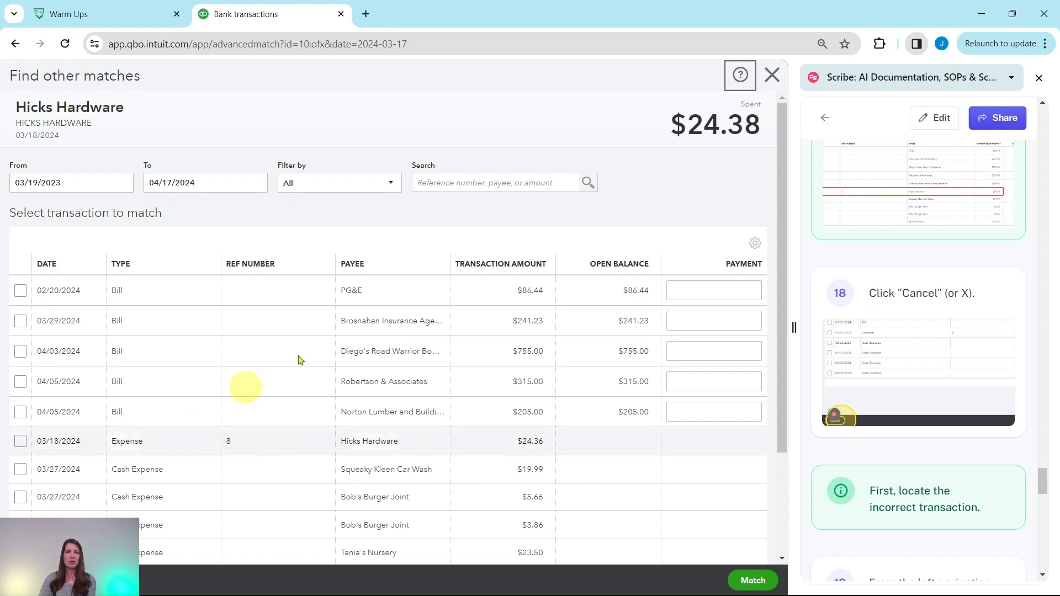
click(773, 75)
Open the company's vendor list to locate the incorrect Hicks Hardware expense
scroll(867, 351, down, 5)
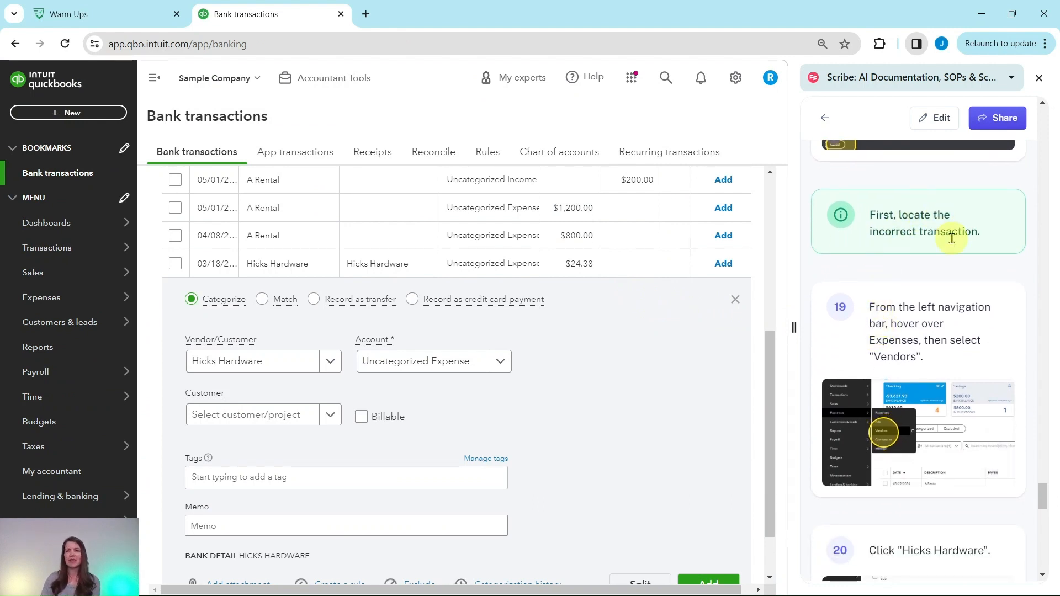
scroll(942, 256, down, 1)
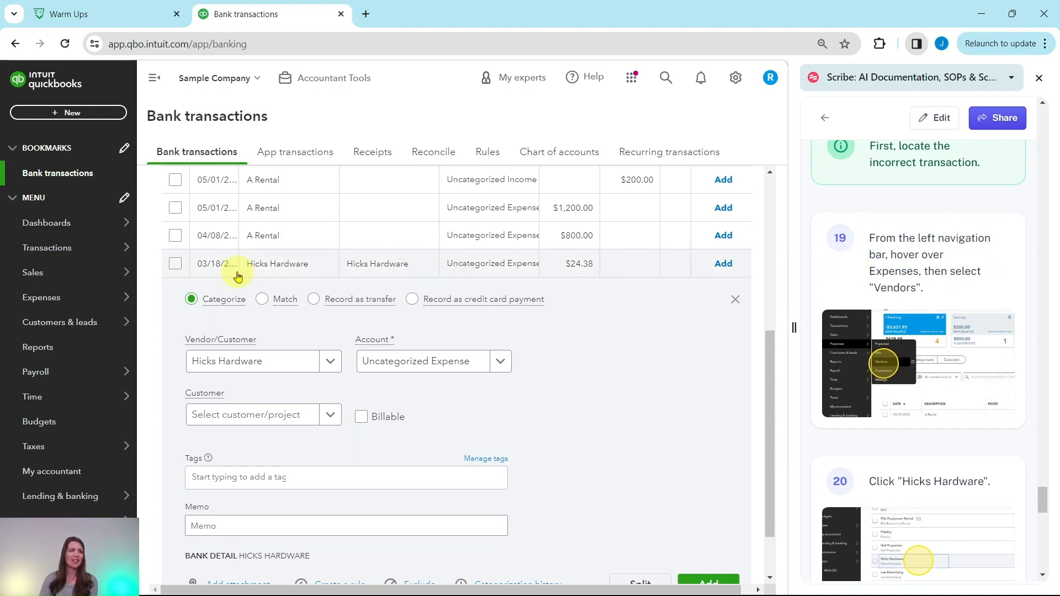
mouse_move(24, 303)
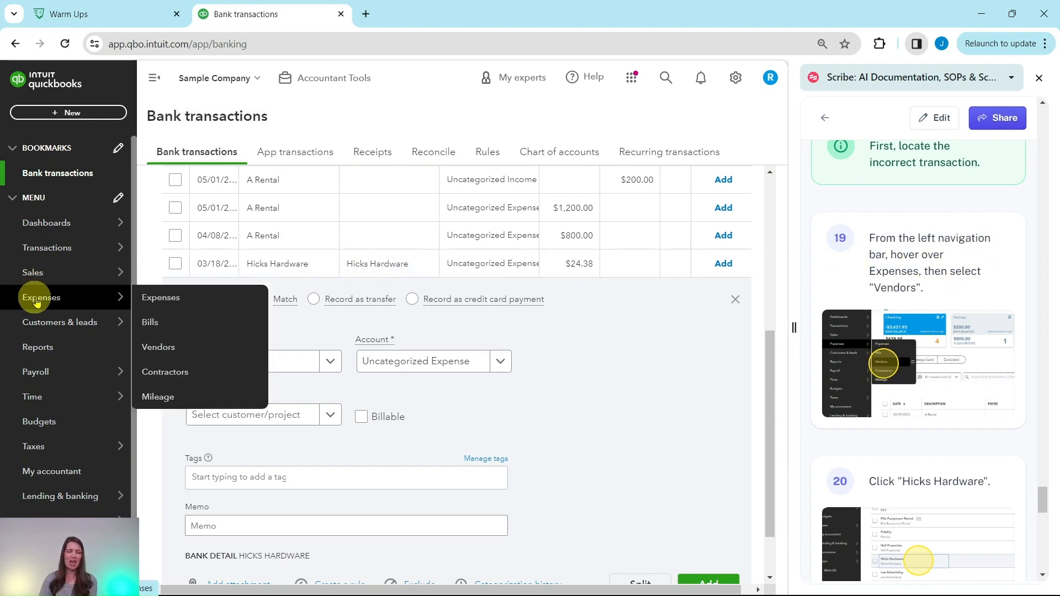
click(164, 353)
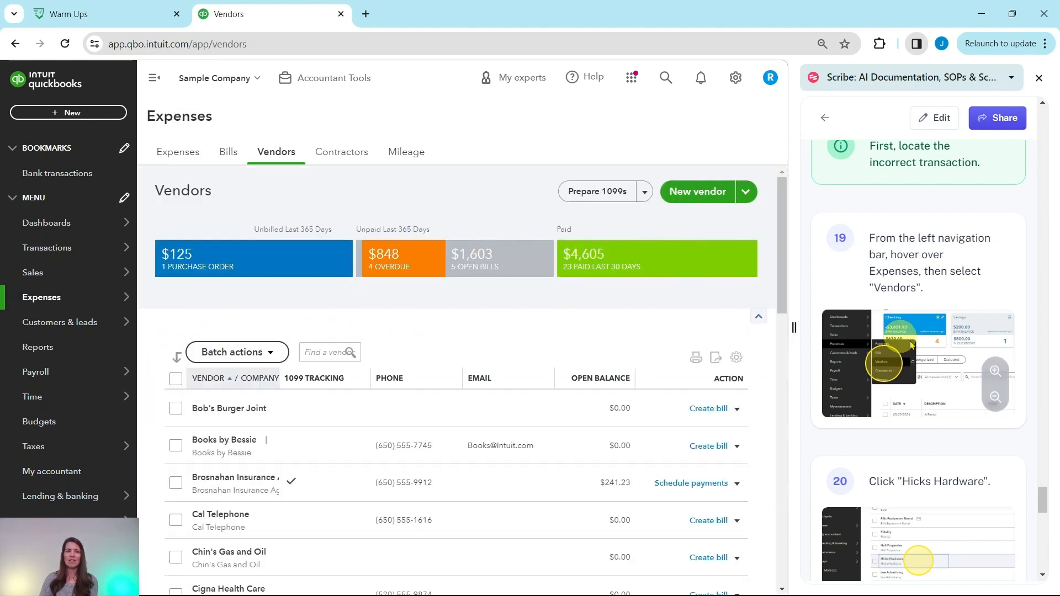
scroll(933, 348, down, 5)
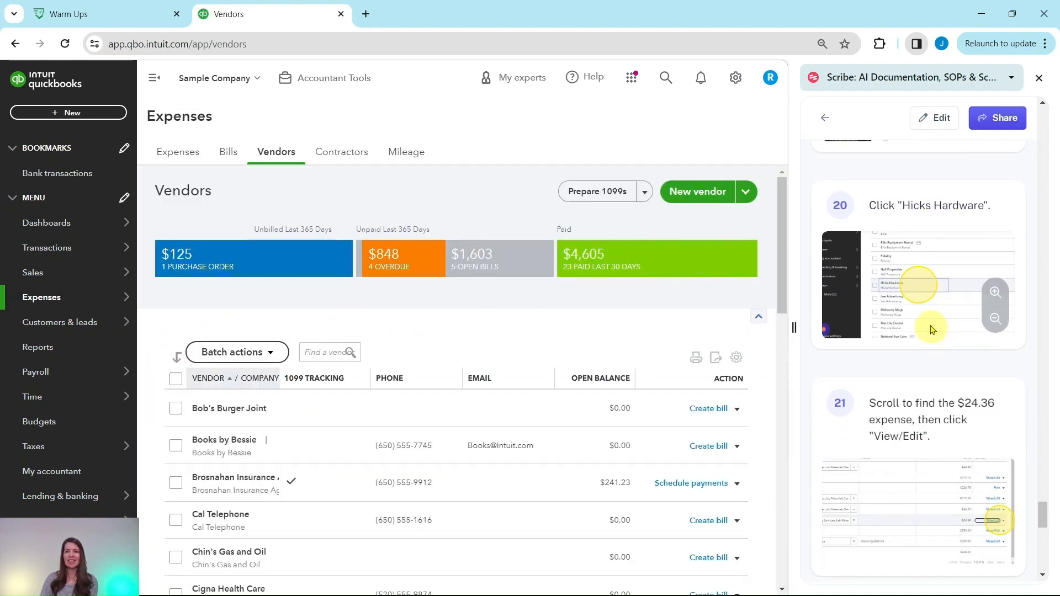
Open the $24.36 Hicks Hardware expense dated 03/18/2024 from the vendor's transaction list for editing
scroll(342, 281, down, 3)
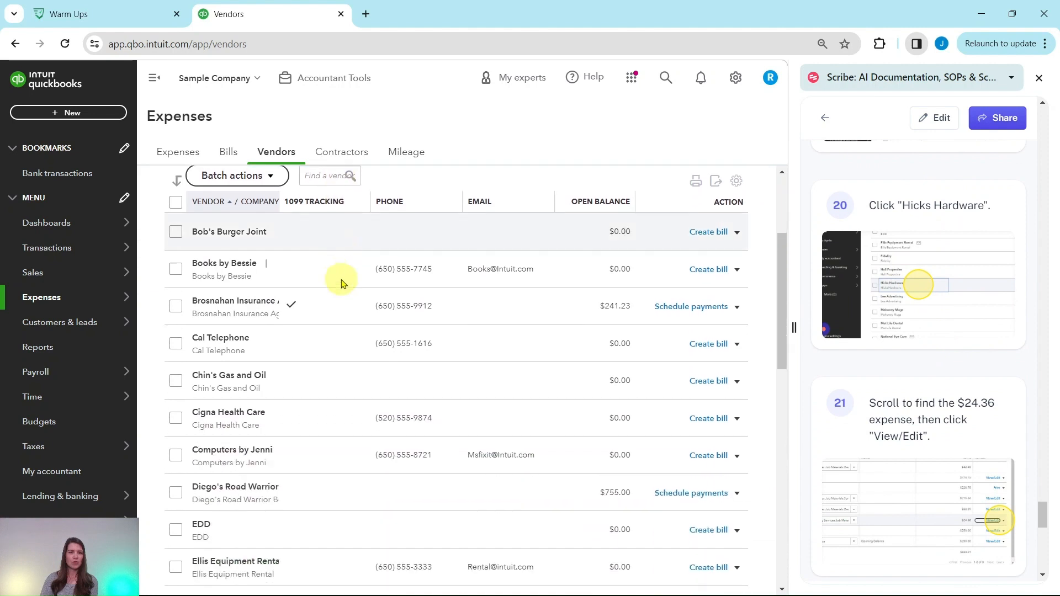
scroll(339, 281, down, 7)
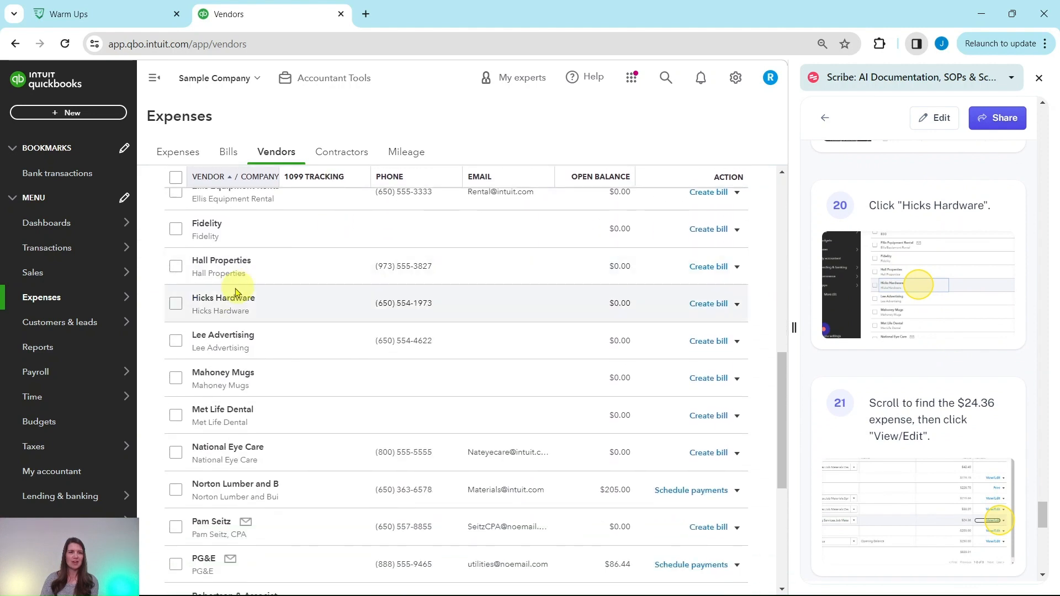
click(247, 303)
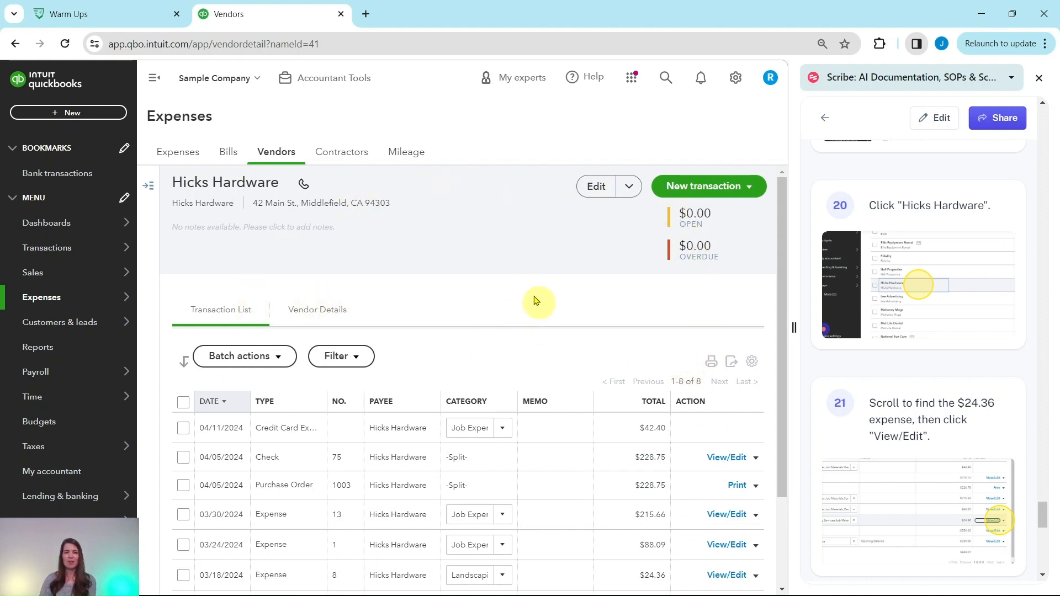
scroll(652, 356, down, 2)
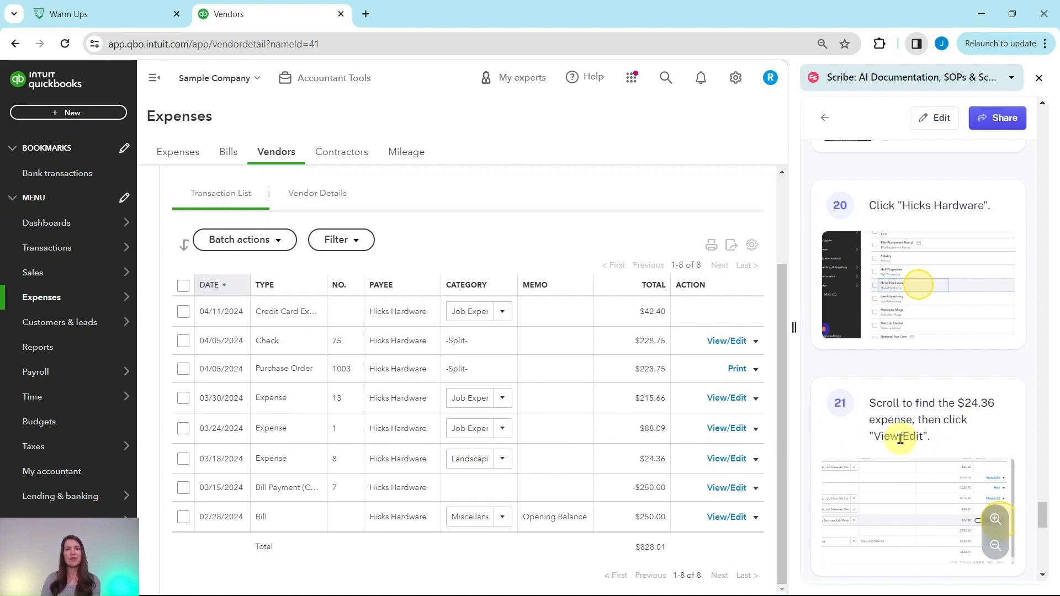
click(725, 460)
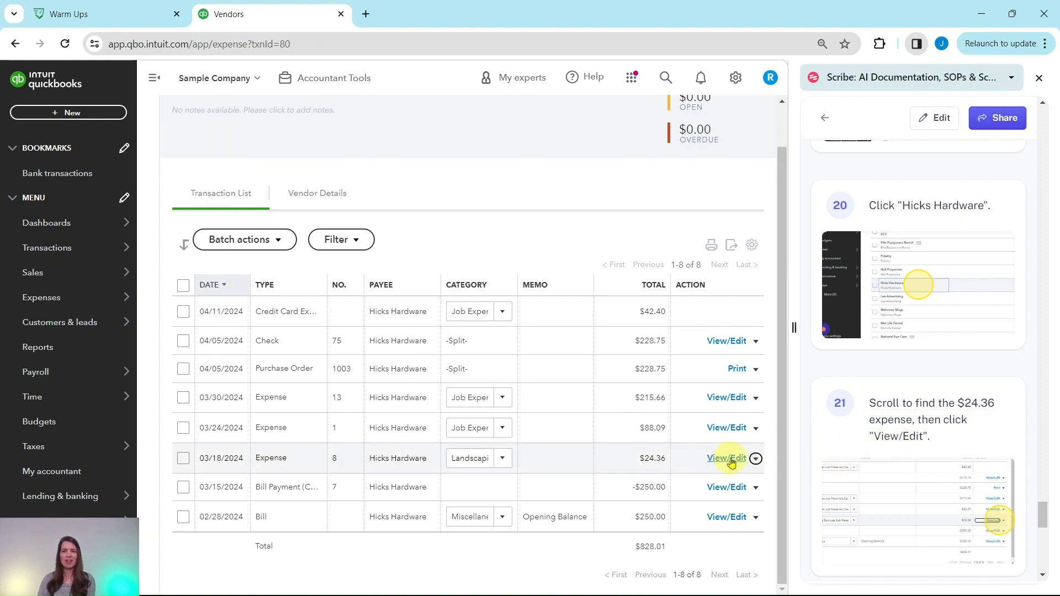
Set the expense's category line amount to 24.38, then save and close the expense
scroll(932, 374, down, 1)
scroll(932, 374, down, 7)
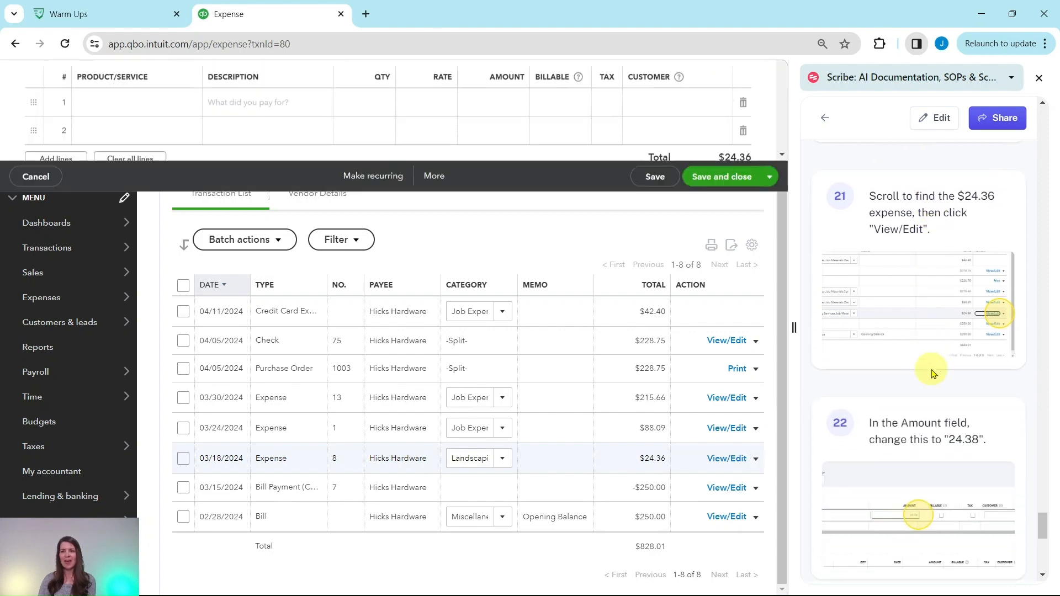
scroll(932, 374, down, 2)
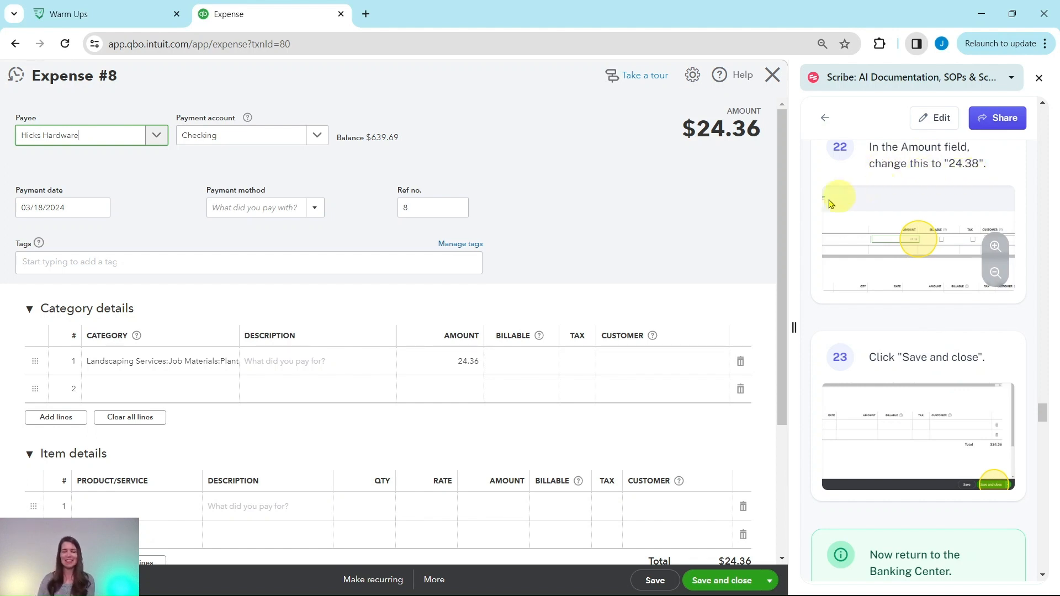
click(466, 366)
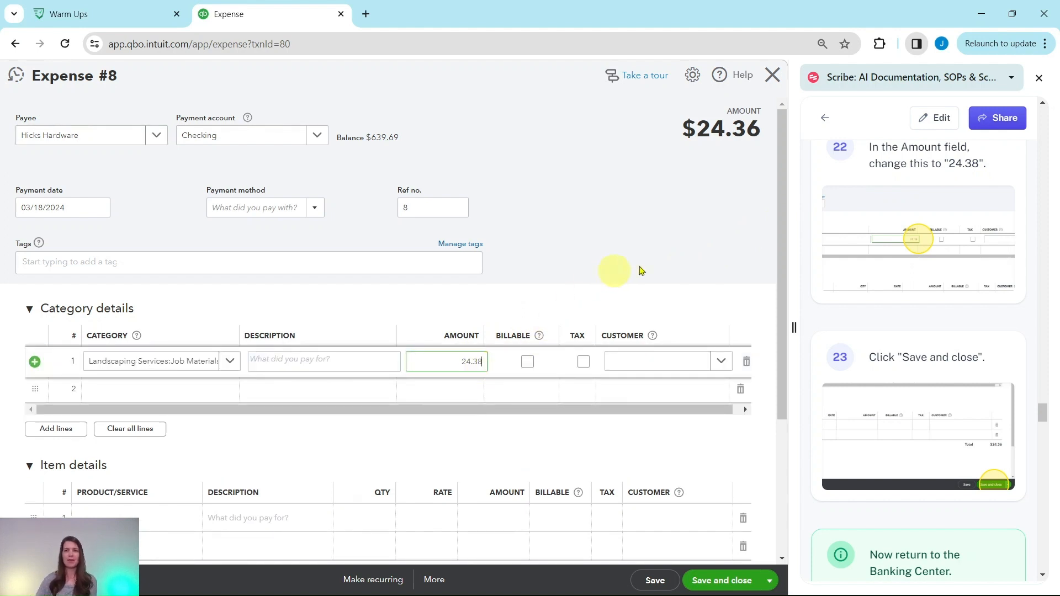
click(642, 258)
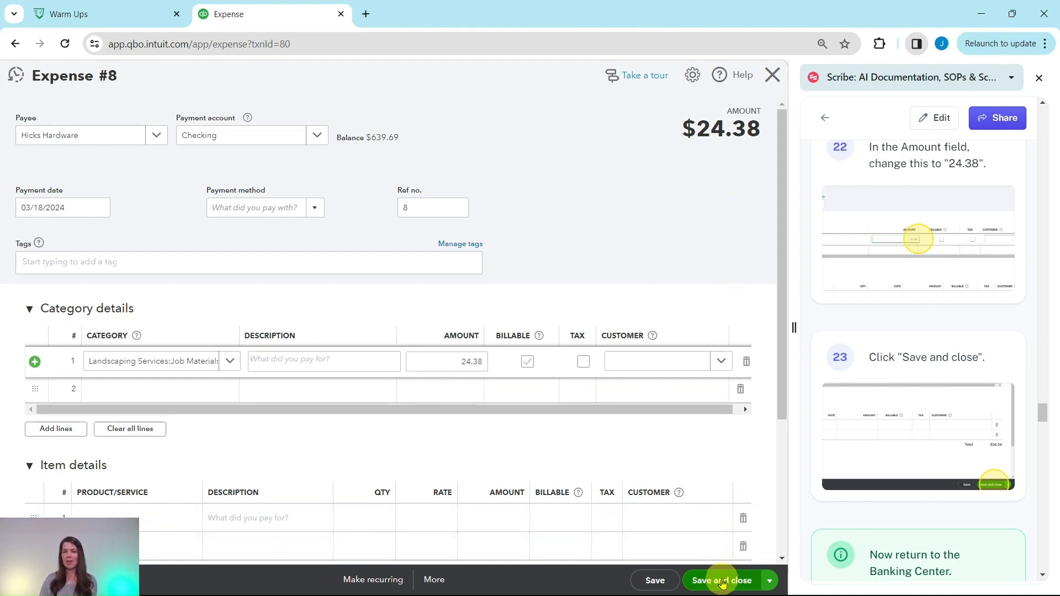
click(722, 581)
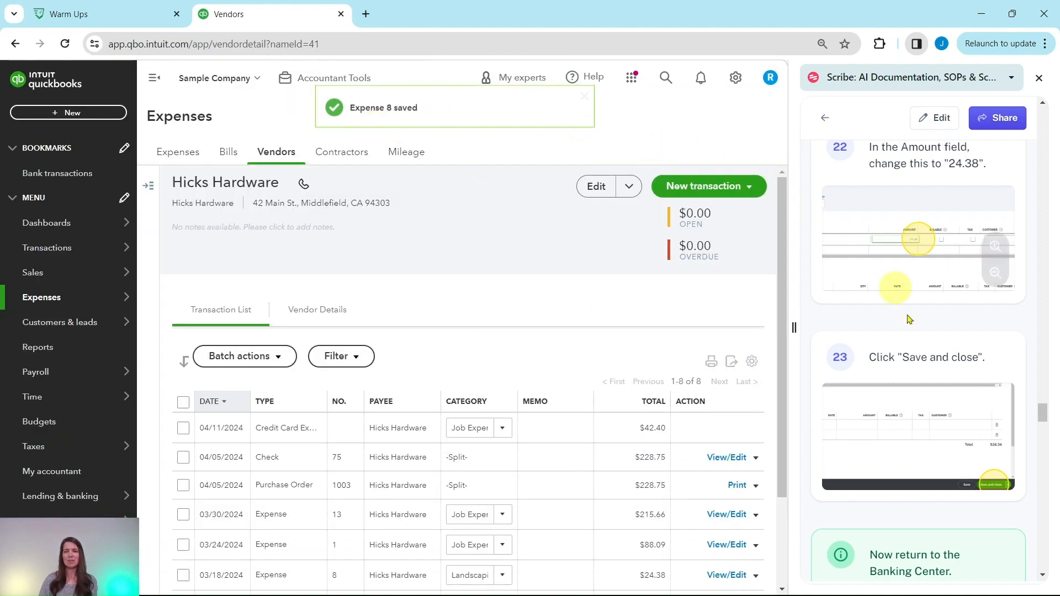
Return to the bank transactions and match the $24.38 Hicks Hardware transaction to Expense 8
scroll(914, 394, down, 6)
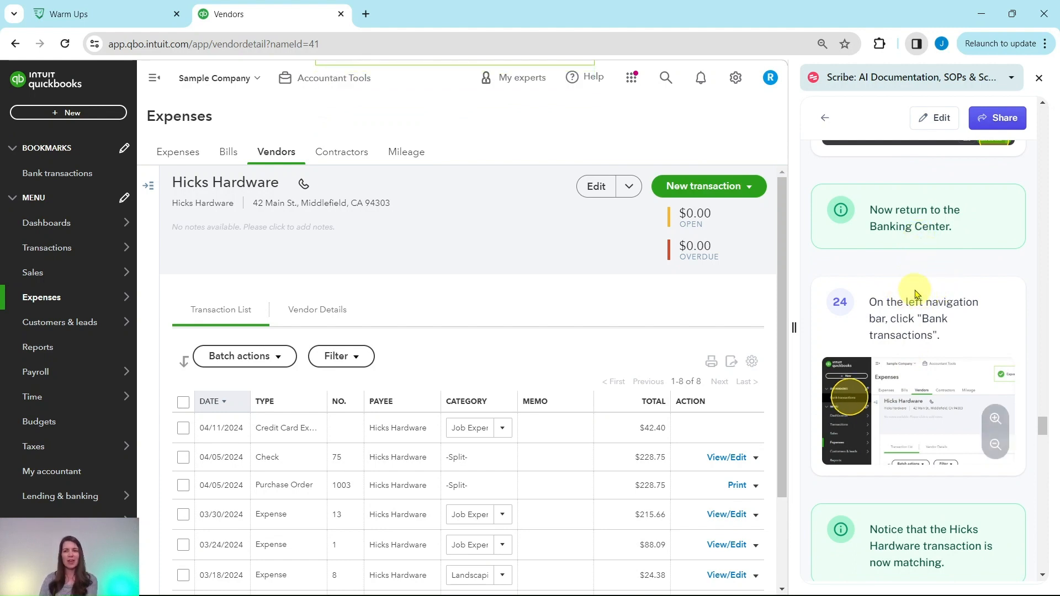
click(50, 180)
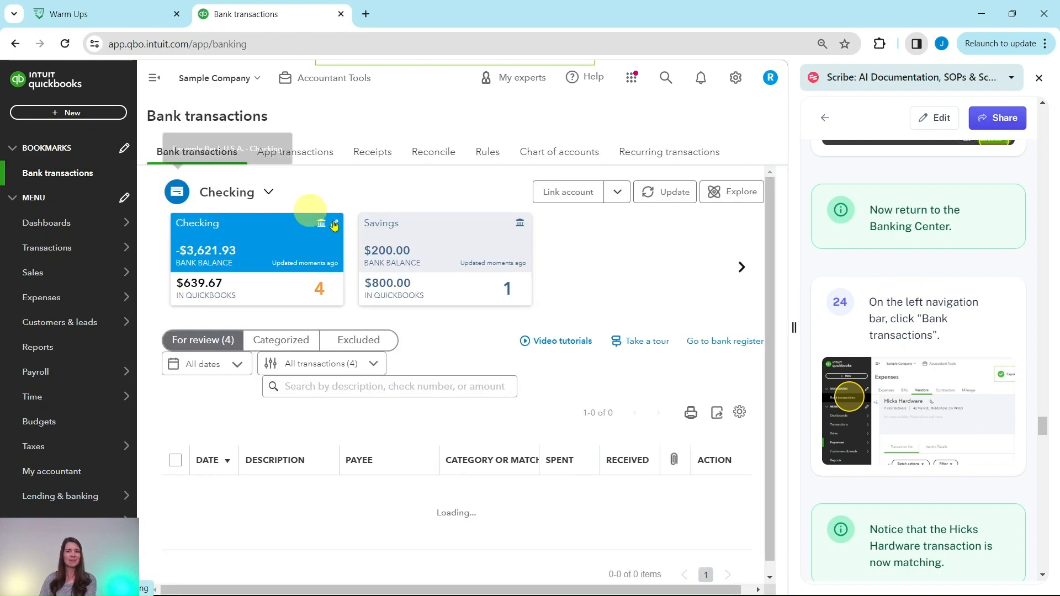
scroll(621, 282, down, 2)
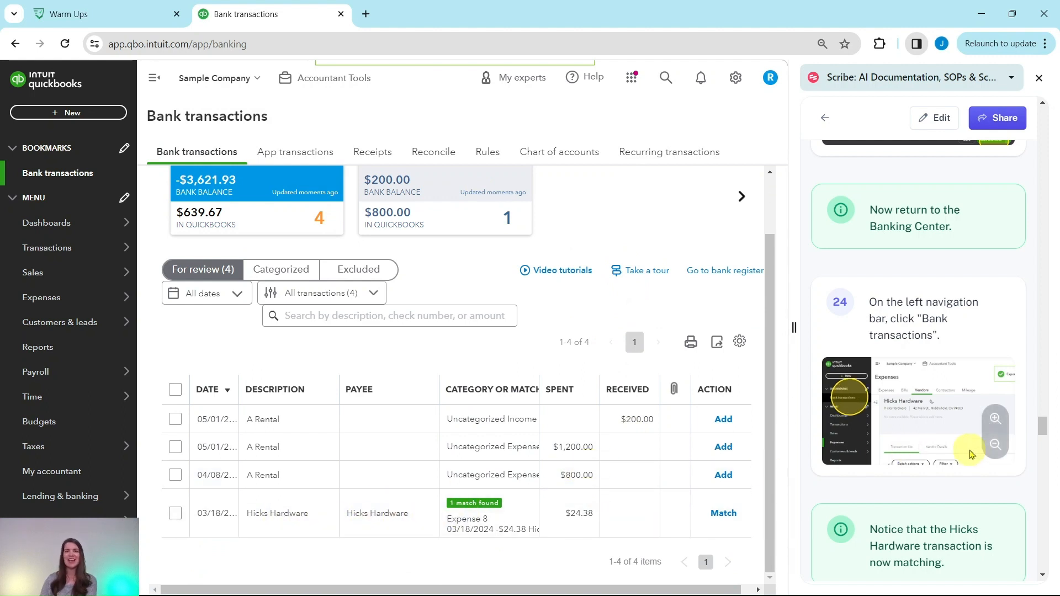
scroll(972, 445, down, 7)
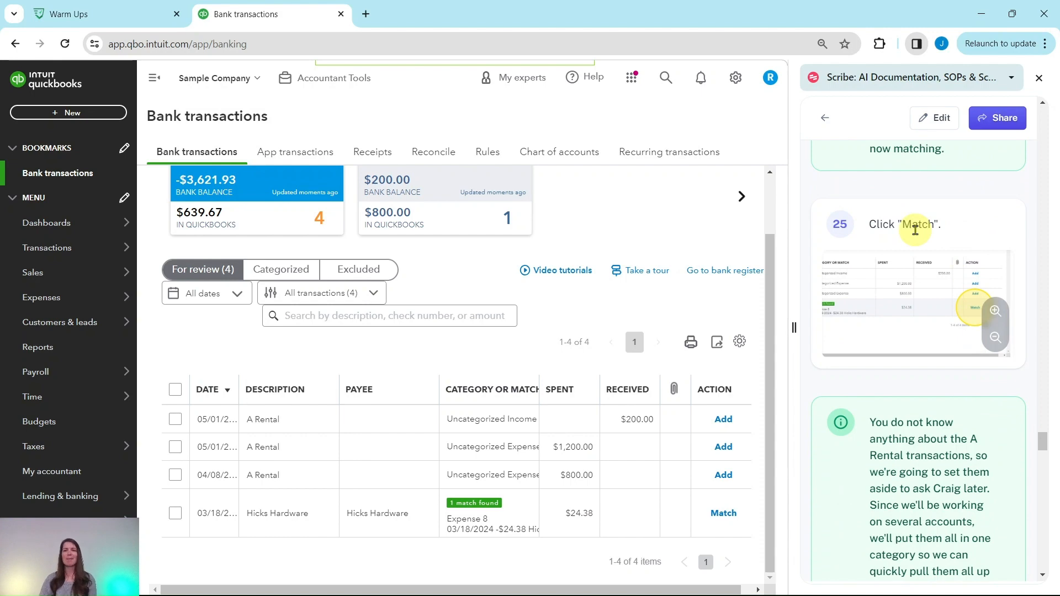
click(723, 518)
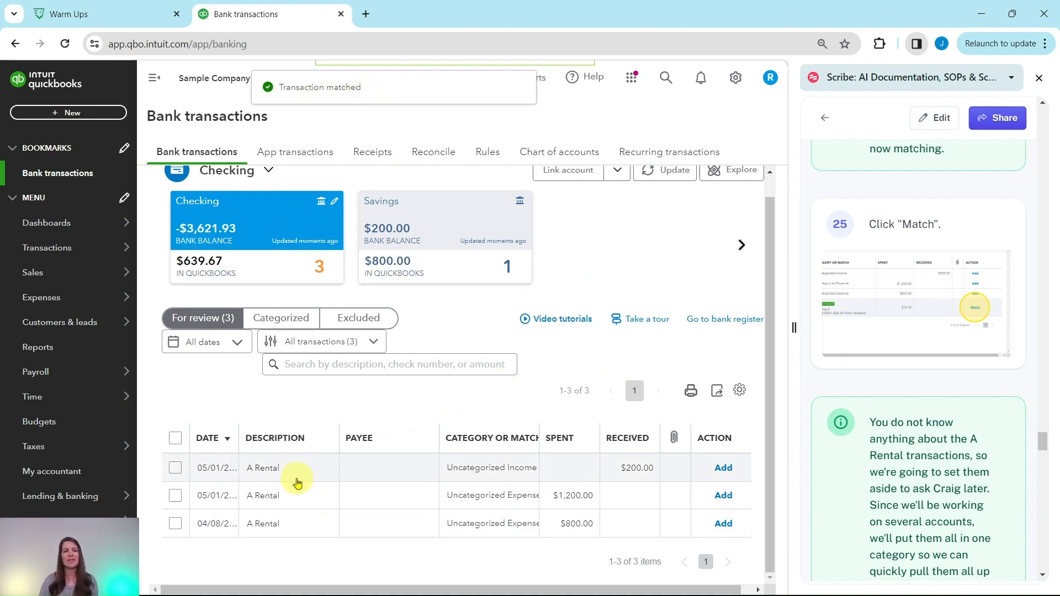
Select all of the A Rental transactions for bulk editing and start adding a new account for them
scroll(906, 374, down, 3)
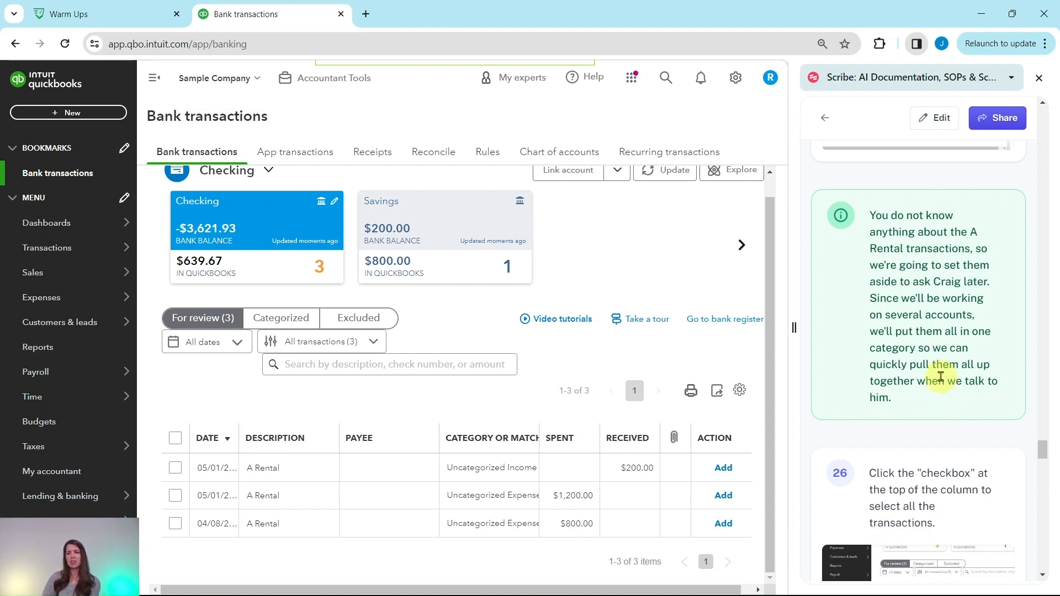
scroll(942, 400, down, 5)
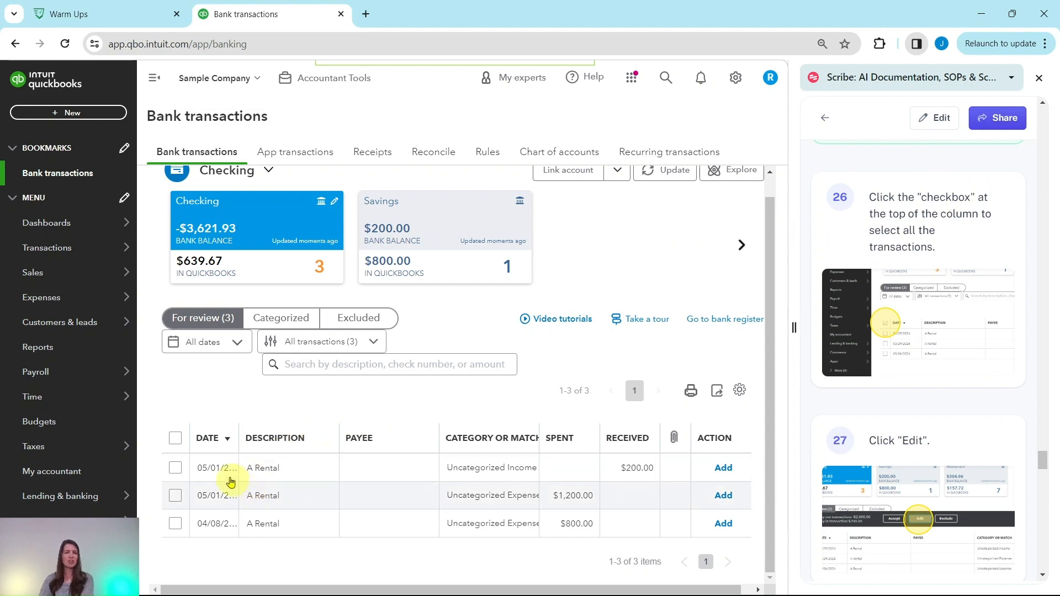
click(175, 438)
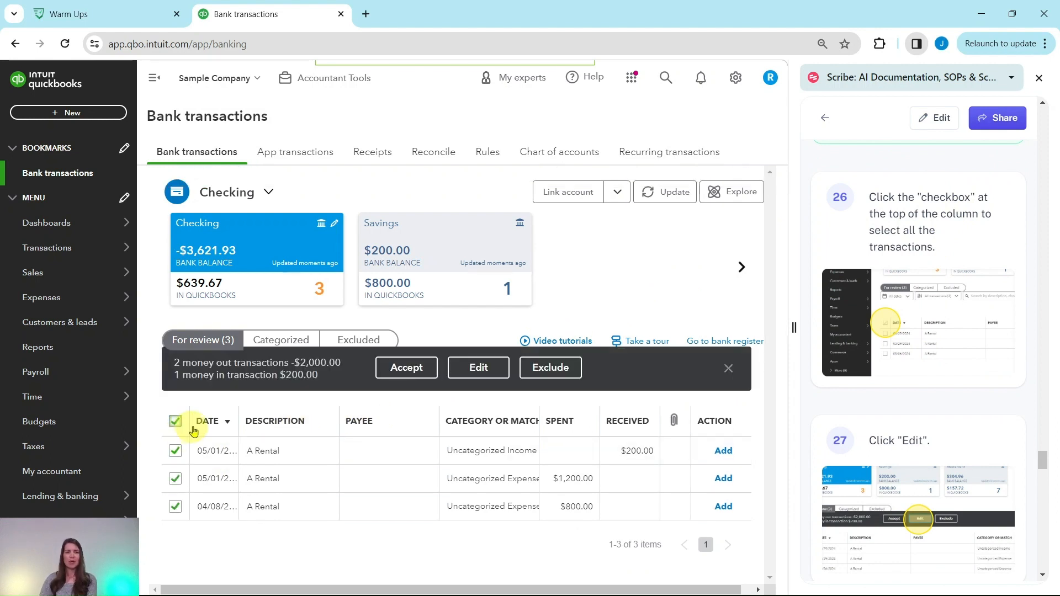
click(479, 368)
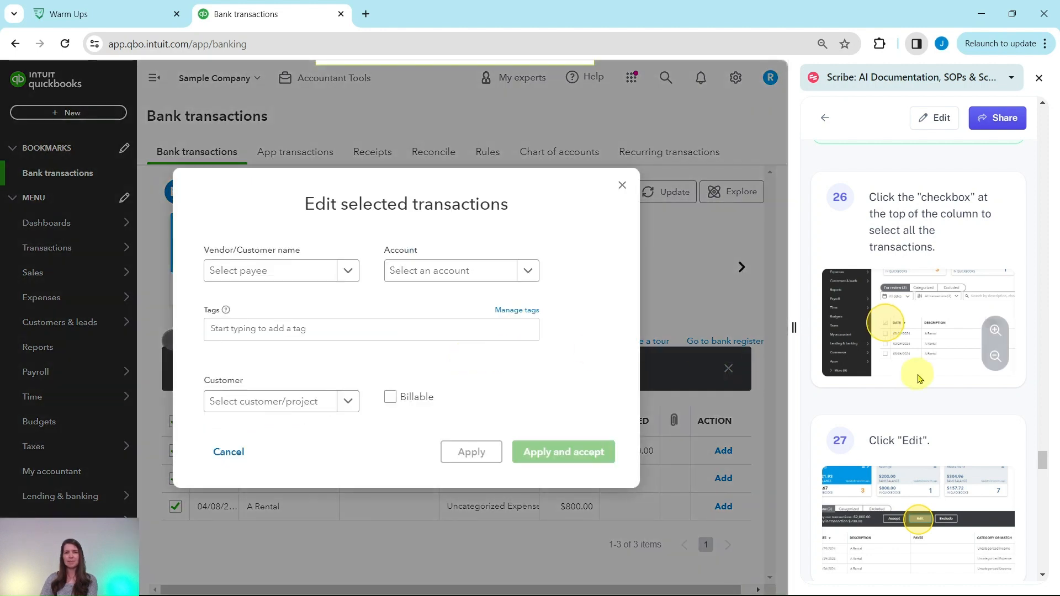
scroll(919, 379, down, 8)
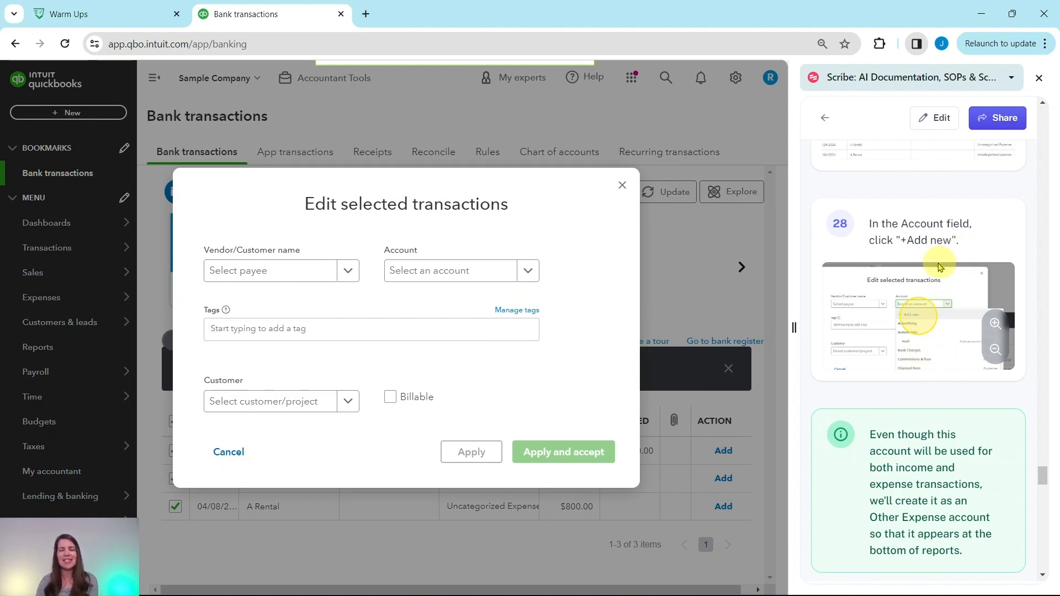
click(436, 272)
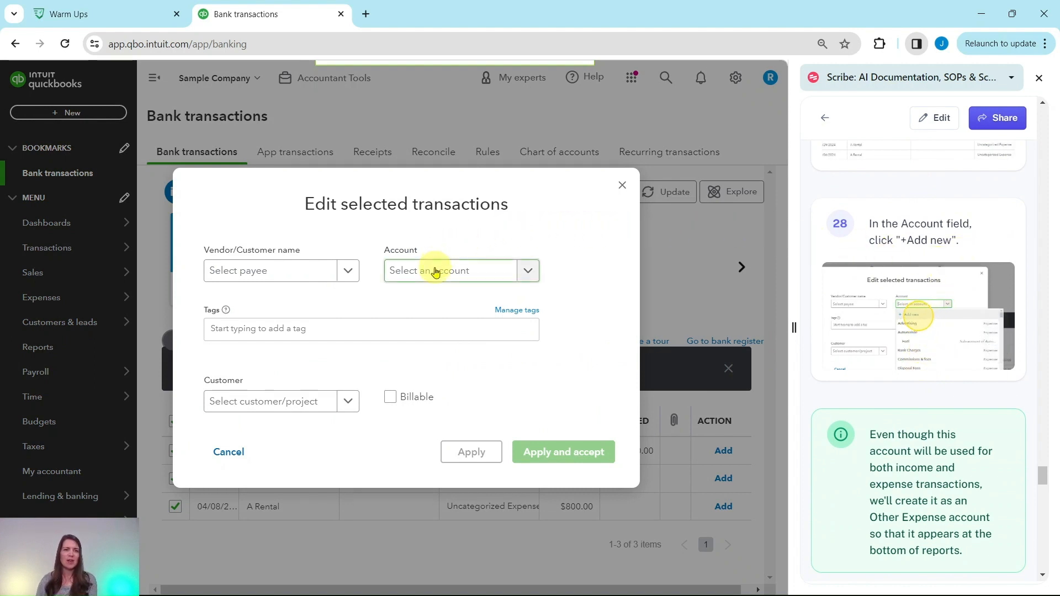
click(436, 272)
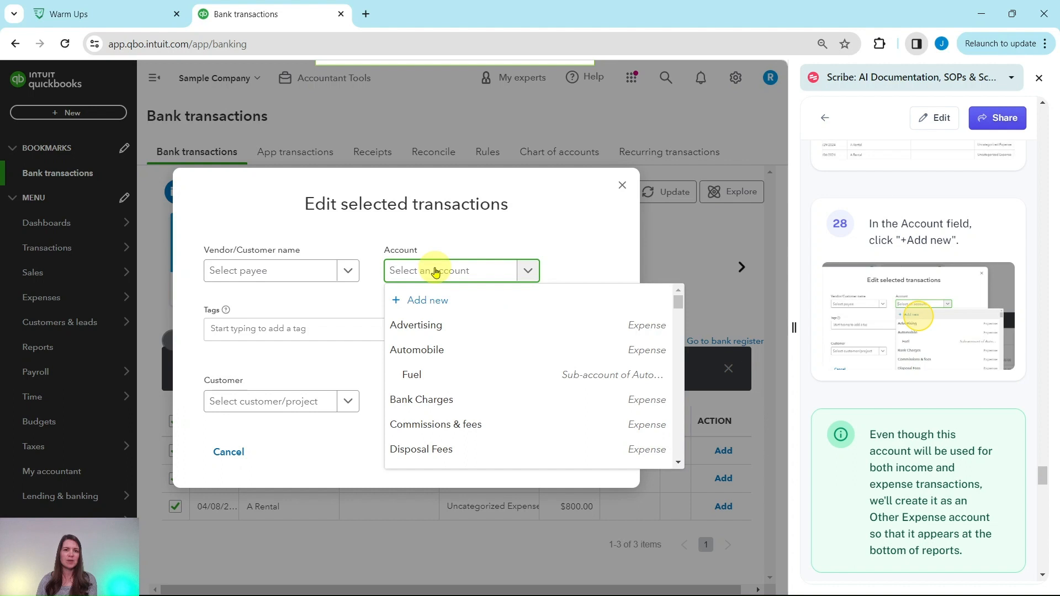
click(430, 307)
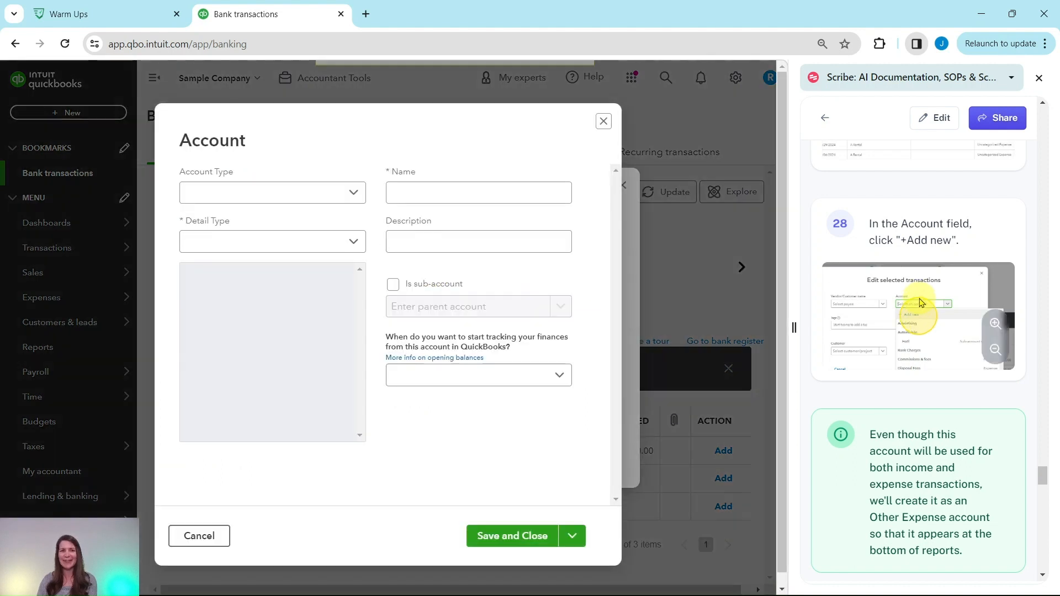
Set the new account's type to Other Expense and its detail type to Other Miscellaneous Expense
scroll(920, 289, down, 4)
scroll(921, 289, down, 1)
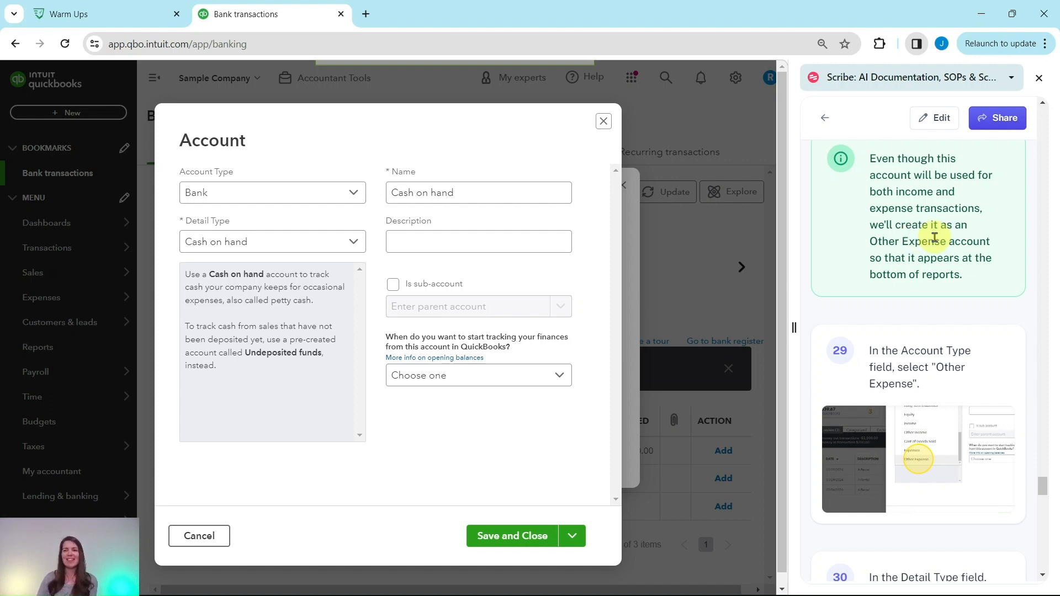
scroll(933, 234, down, 4)
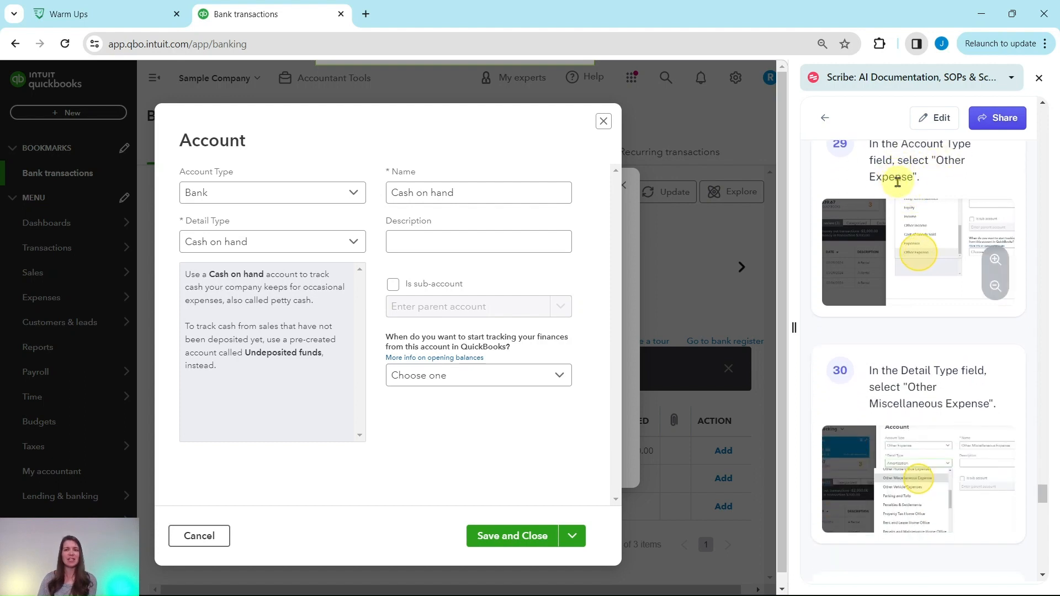
click(351, 195)
scroll(274, 247, down, 3)
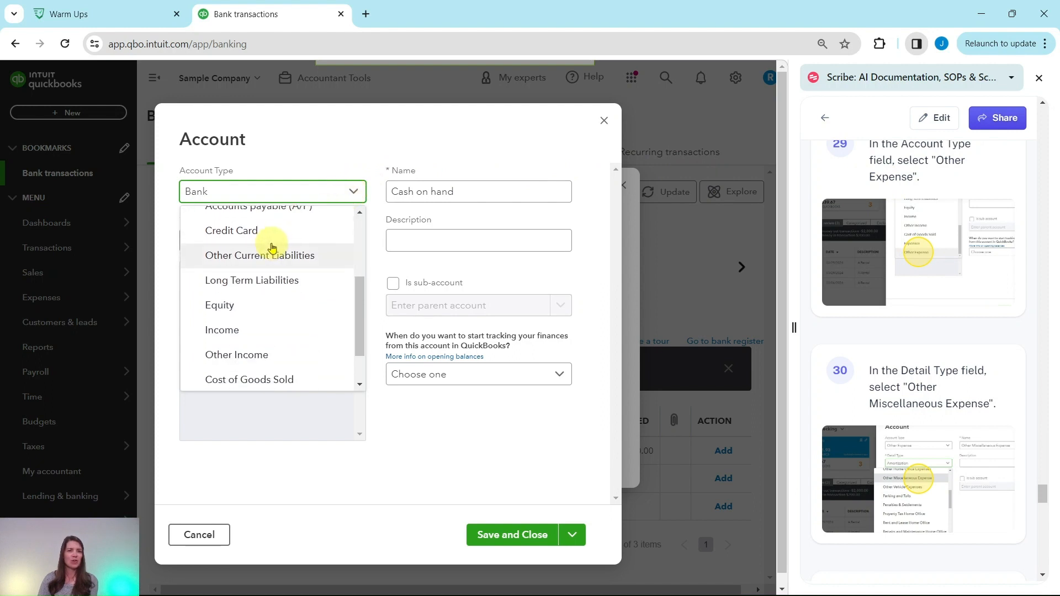
scroll(272, 248, down, 1)
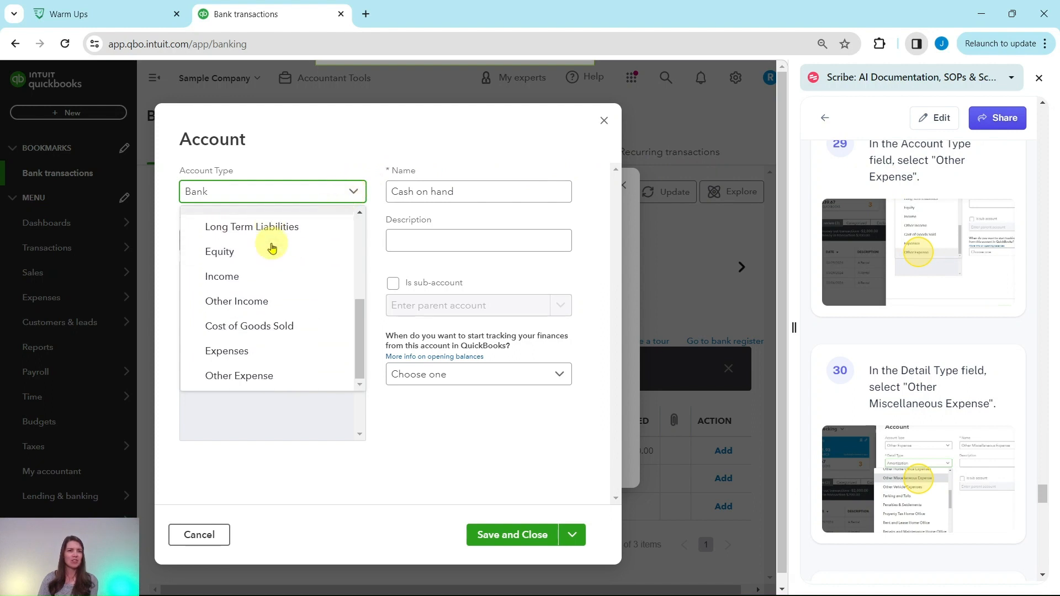
click(231, 383)
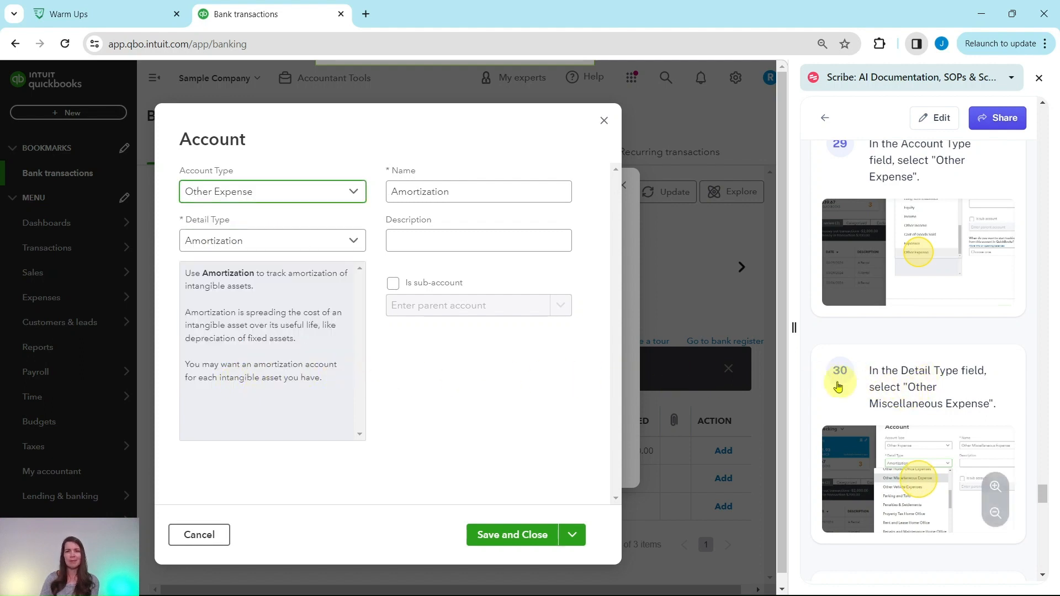
click(356, 243)
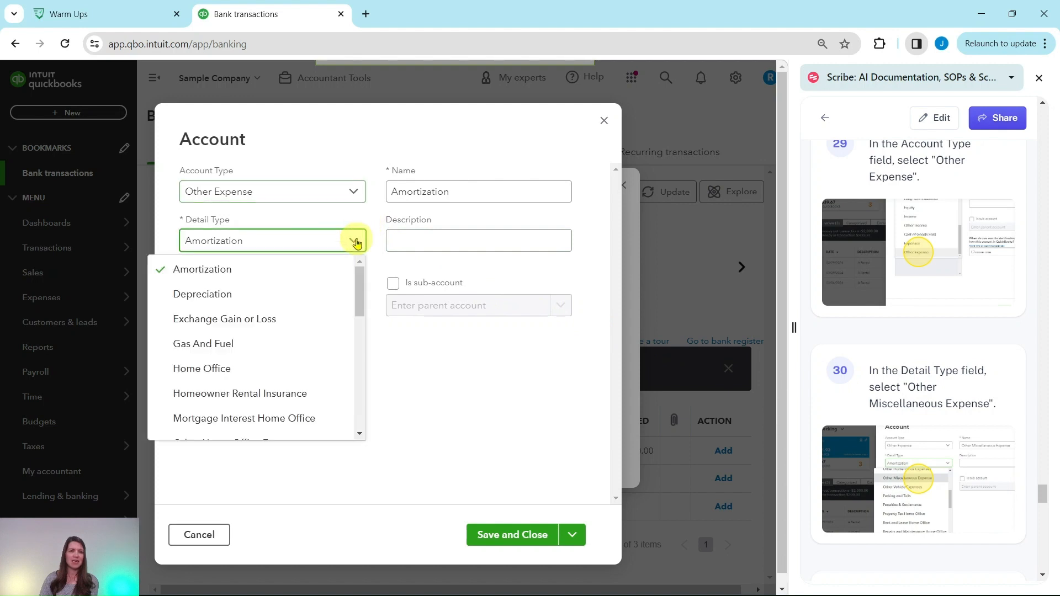
scroll(323, 282, down, 3)
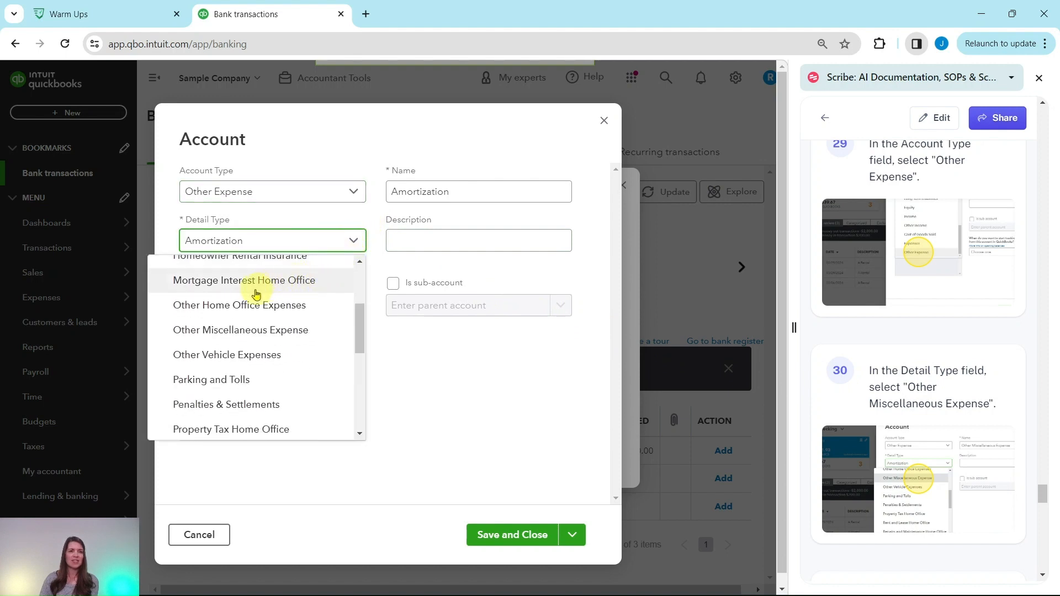
click(234, 333)
Replace the new account's default name with "To Be Categorized"
scroll(933, 337, down, 3)
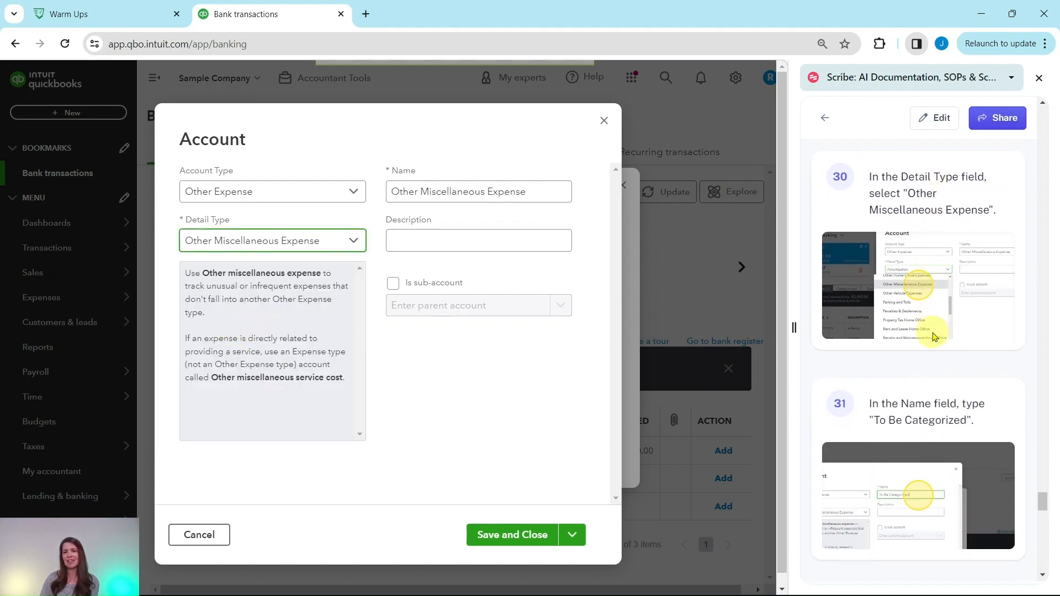
scroll(933, 336, down, 3)
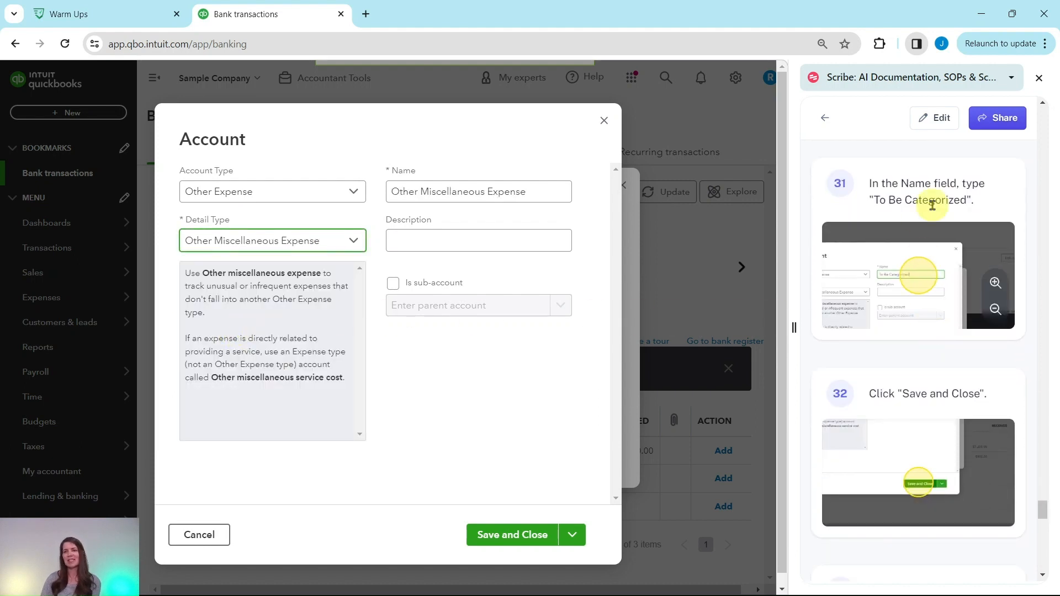
click(546, 191)
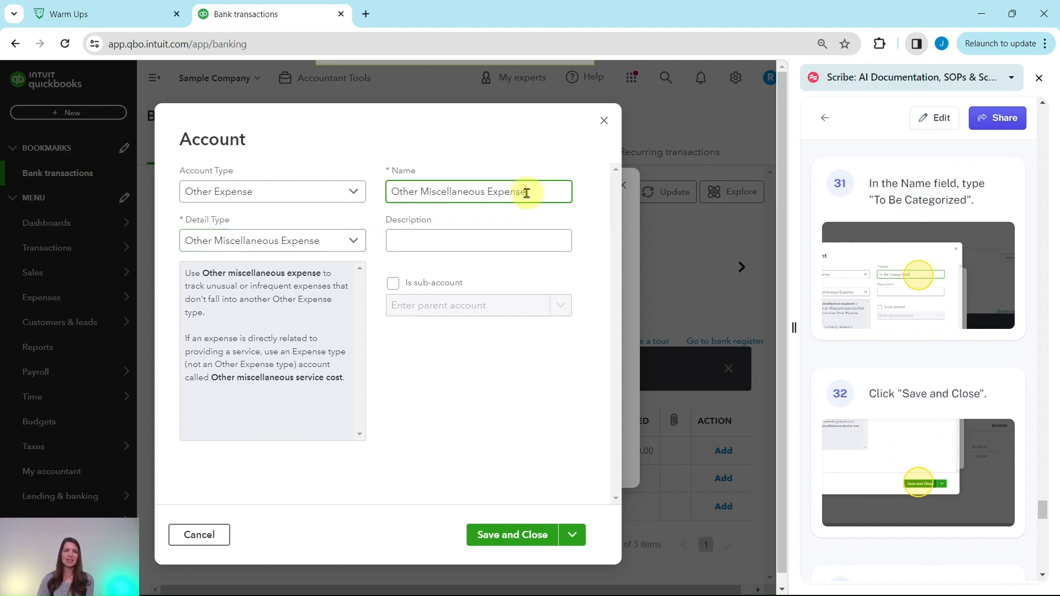
drag(526, 193, 379, 191)
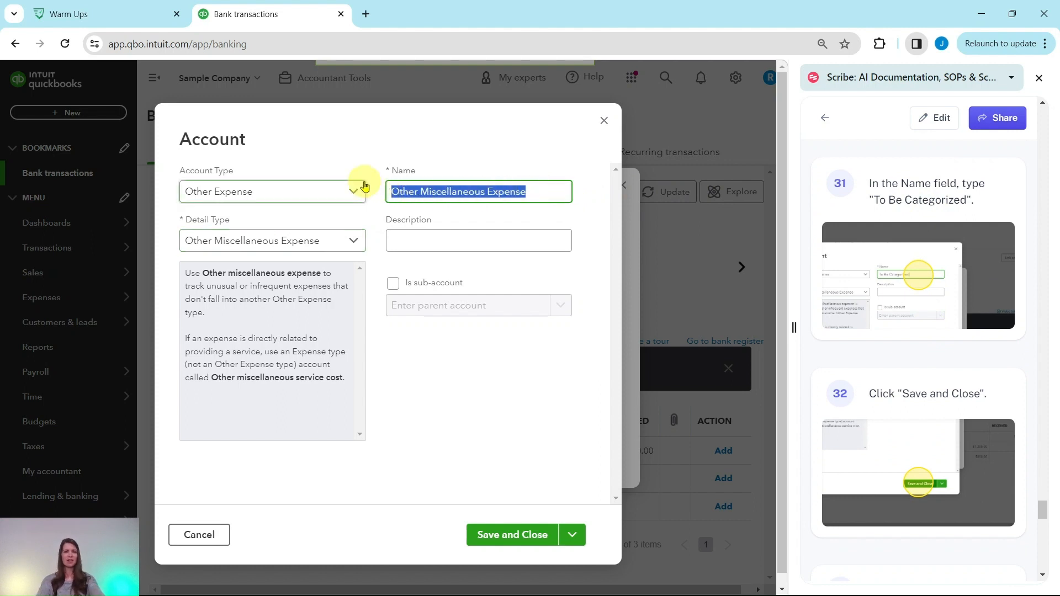
text(To Be Categorized)
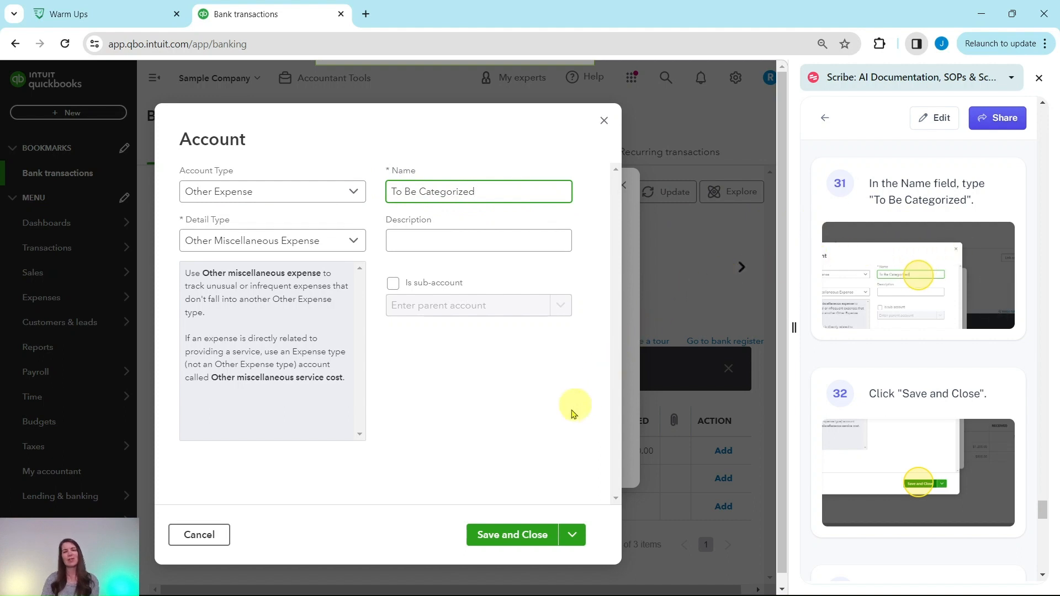
Save the new To Be Categorized account, and apply and accept it for the selected A Rental transactions
click(507, 535)
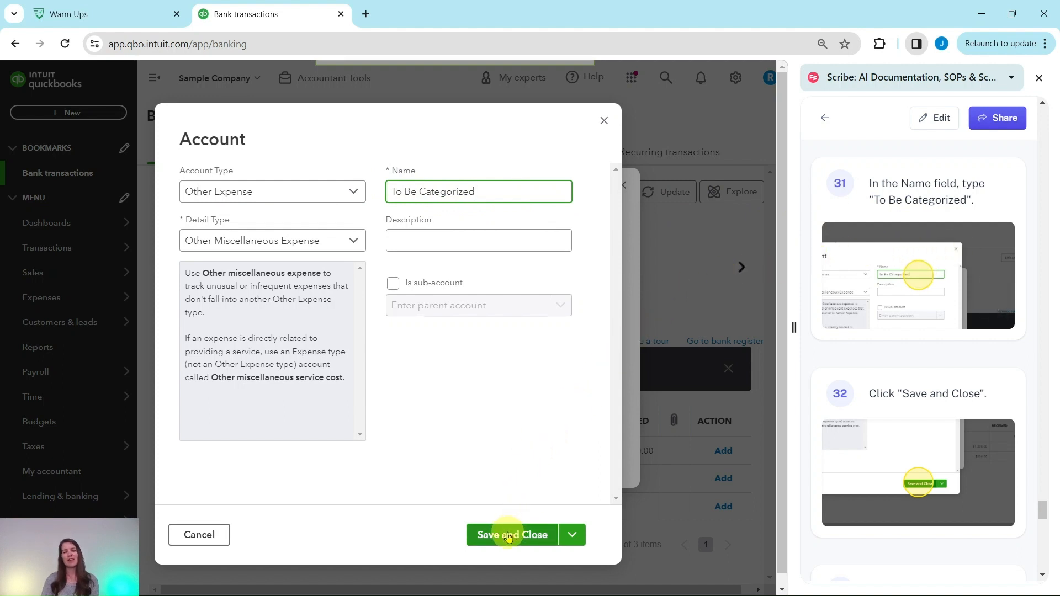
scroll(960, 263, down, 5)
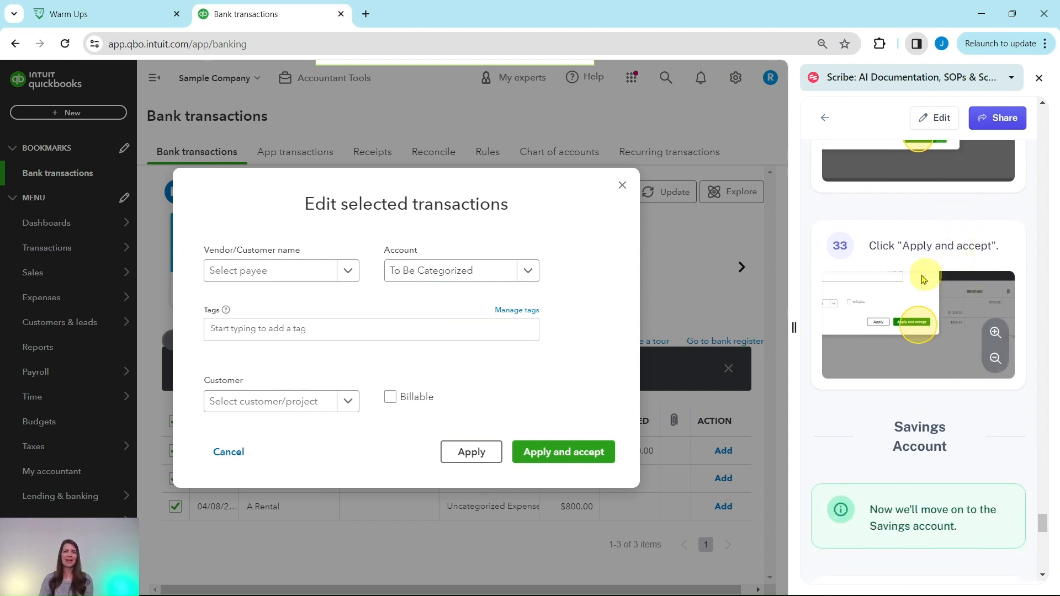
click(560, 457)
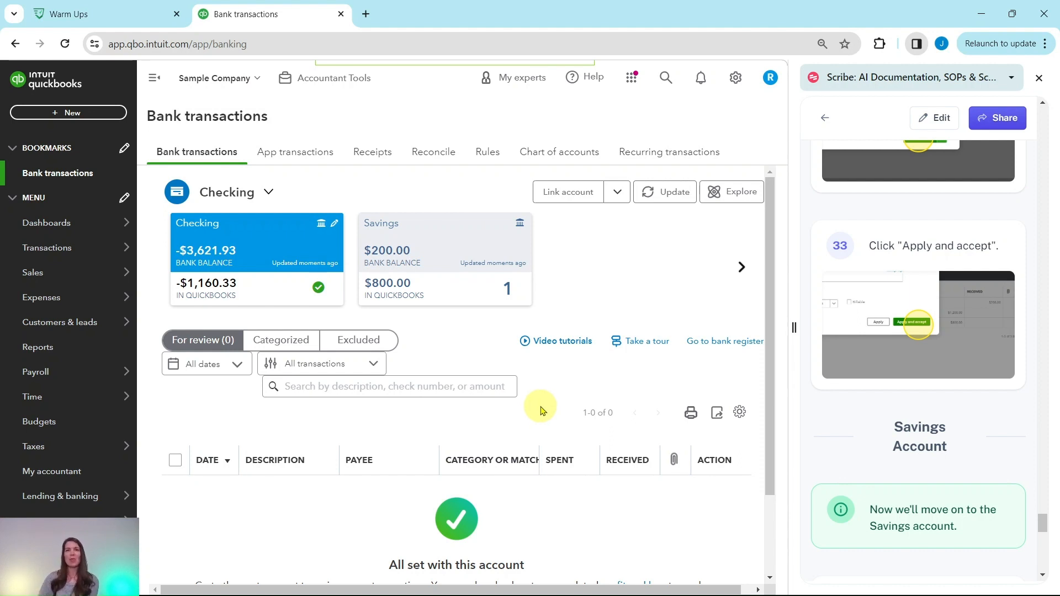
Open the Savings account's bank feed and match the $200.00 transaction to the suggested 04/05/2024 deposit
scroll(961, 315, down, 5)
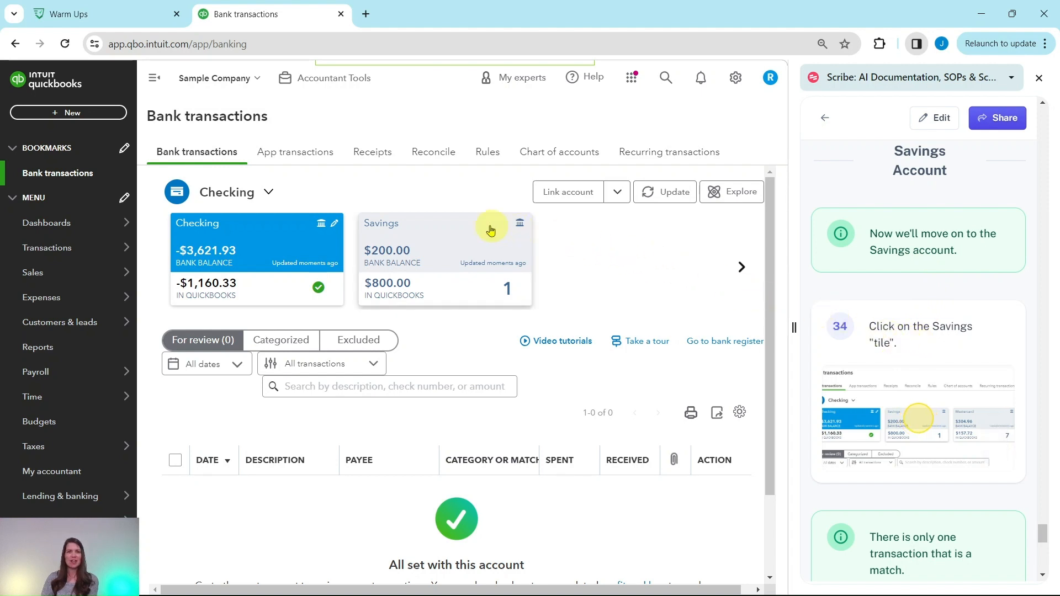
click(431, 240)
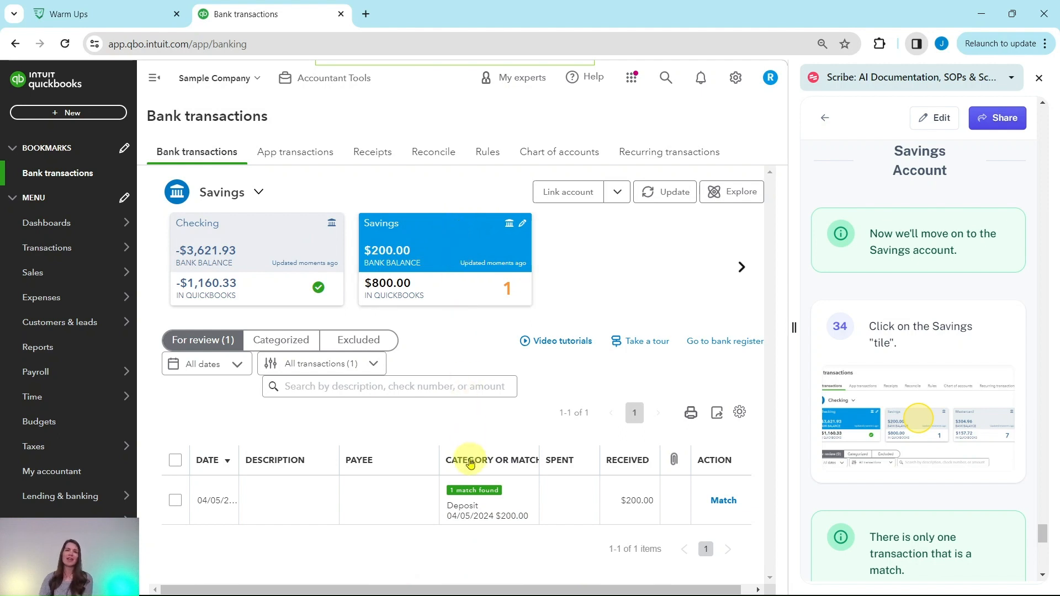
scroll(909, 420, down, 5)
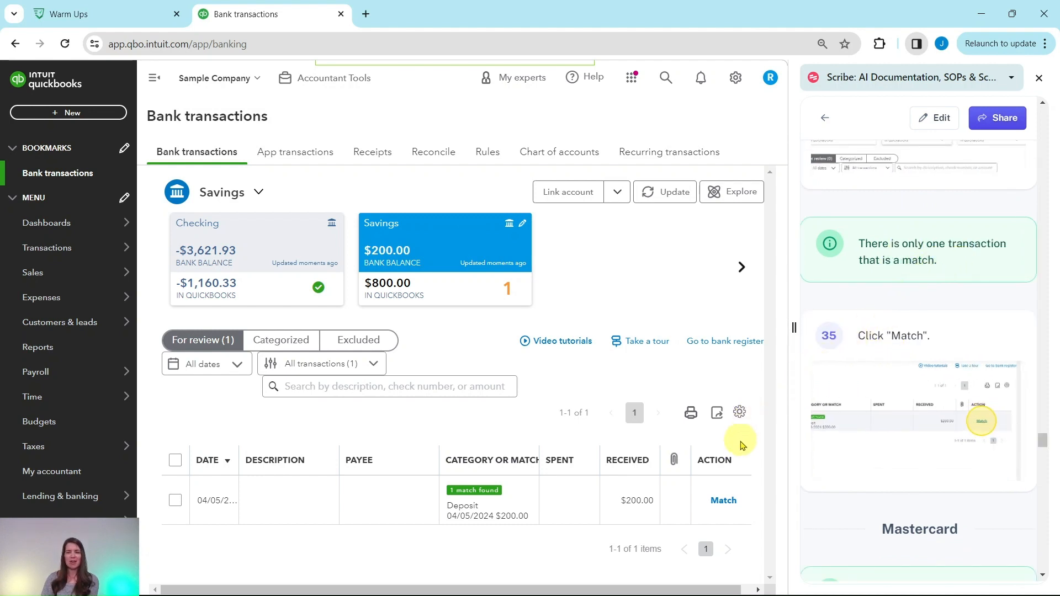
click(729, 503)
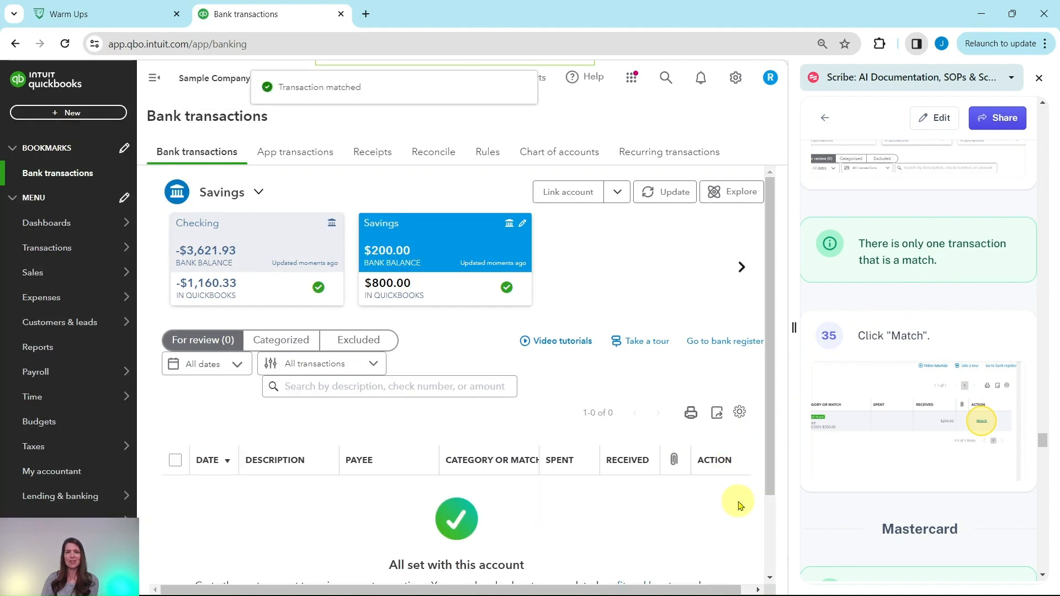
scroll(607, 470, down, 2)
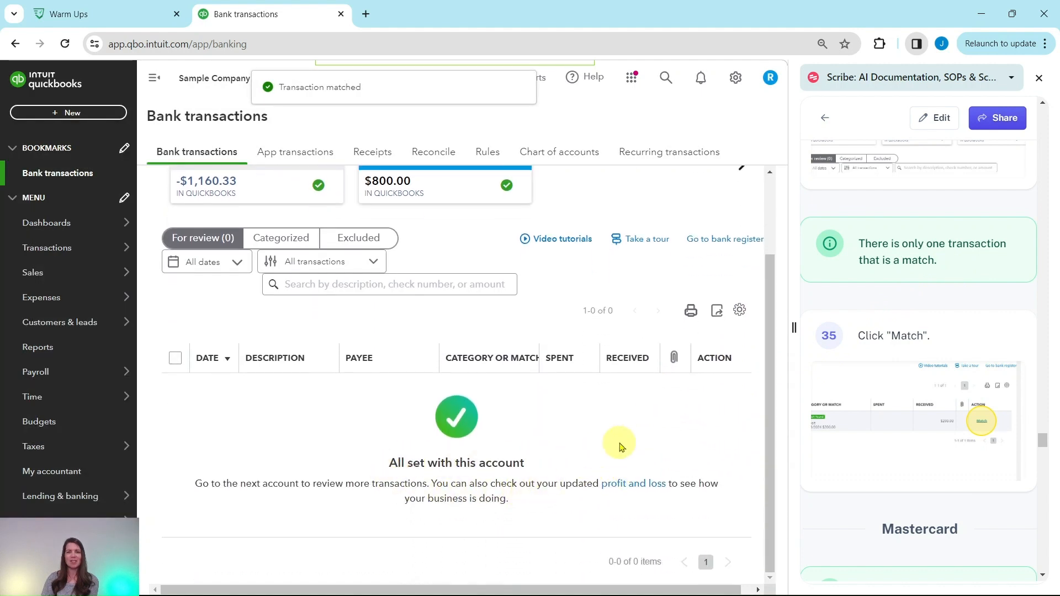
scroll(619, 445, up, 2)
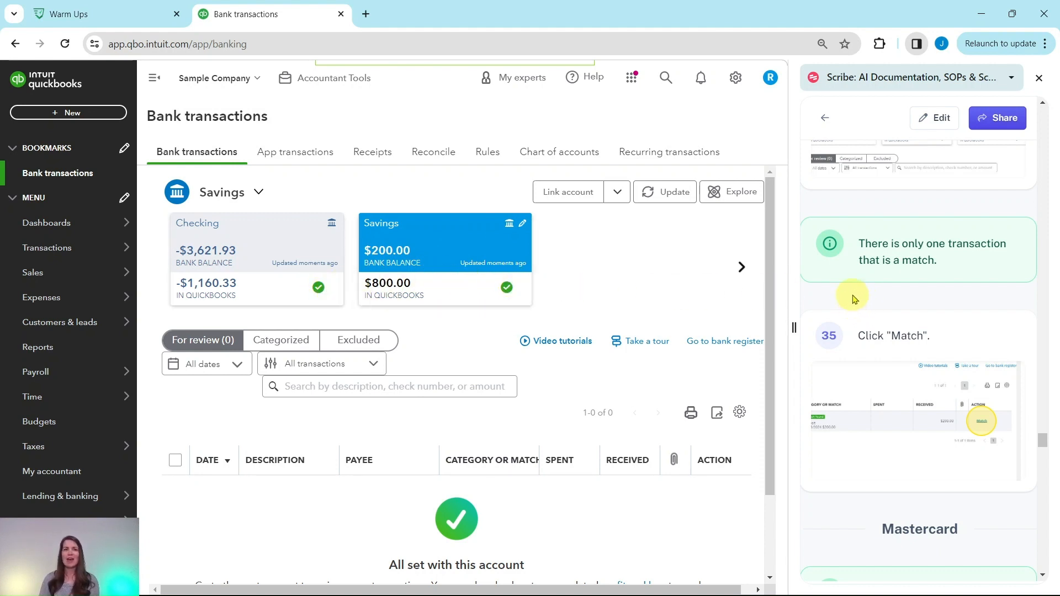
Display the Mastercard account's transactions for review
scroll(850, 299, down, 6)
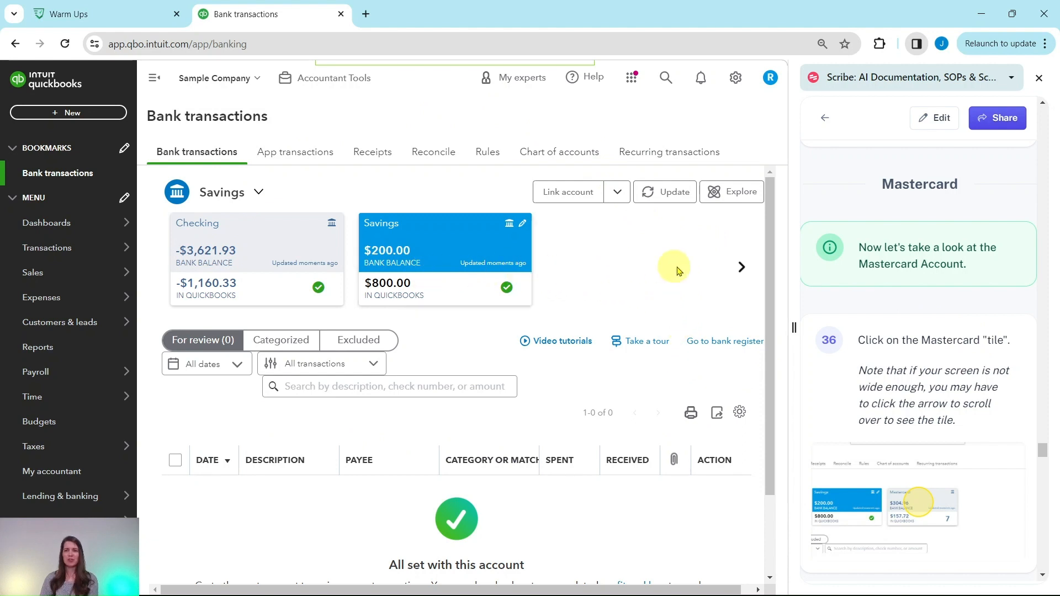
click(741, 270)
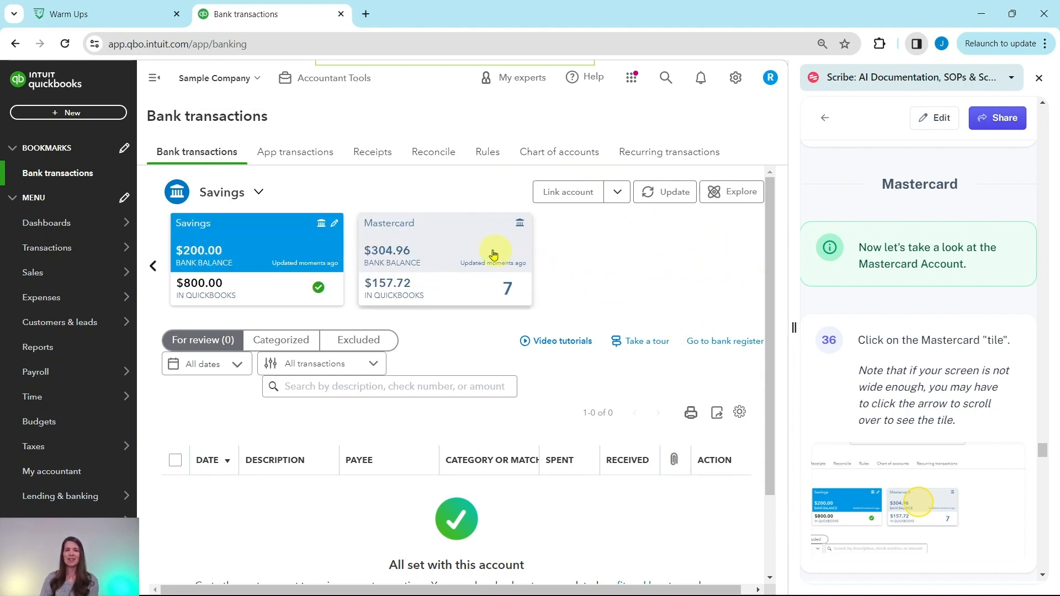
click(450, 232)
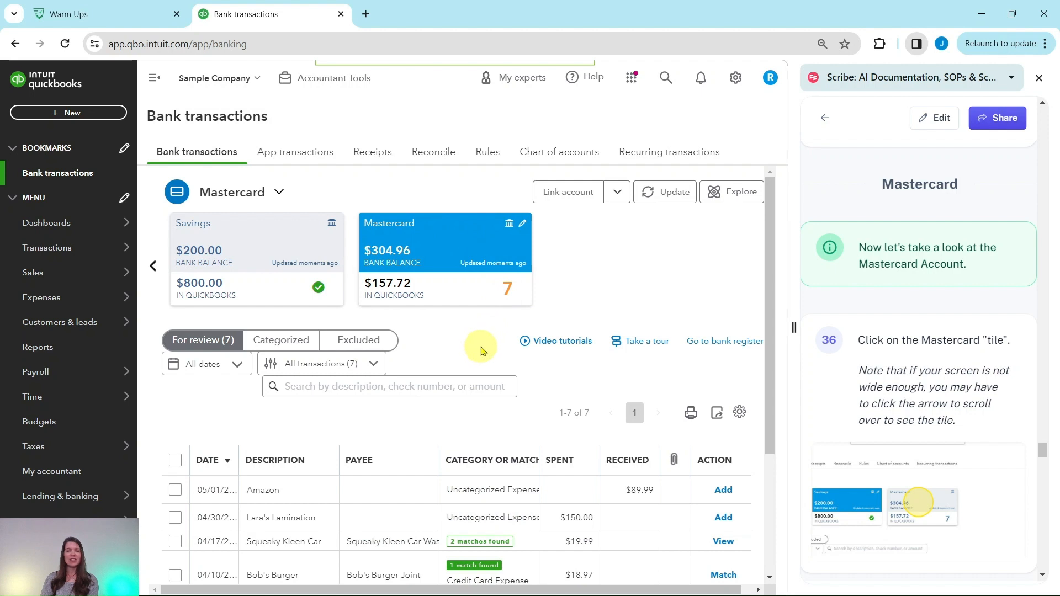
Select the Bob's Burger, Norton Lumber and Tania's Nursery transactions and accept their suggested matches together
scroll(486, 354, down, 3)
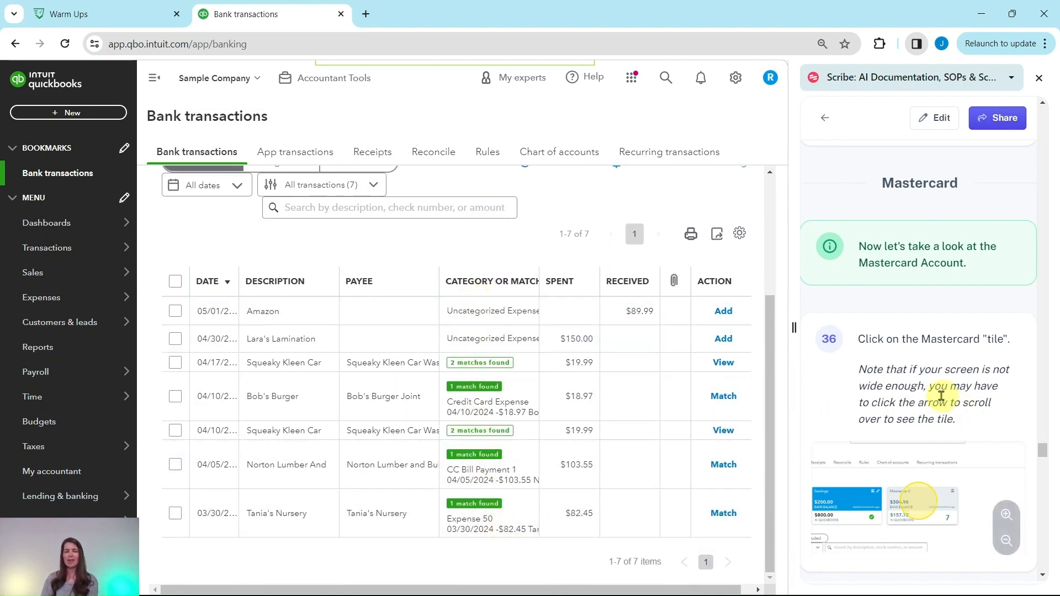
scroll(935, 387, down, 6)
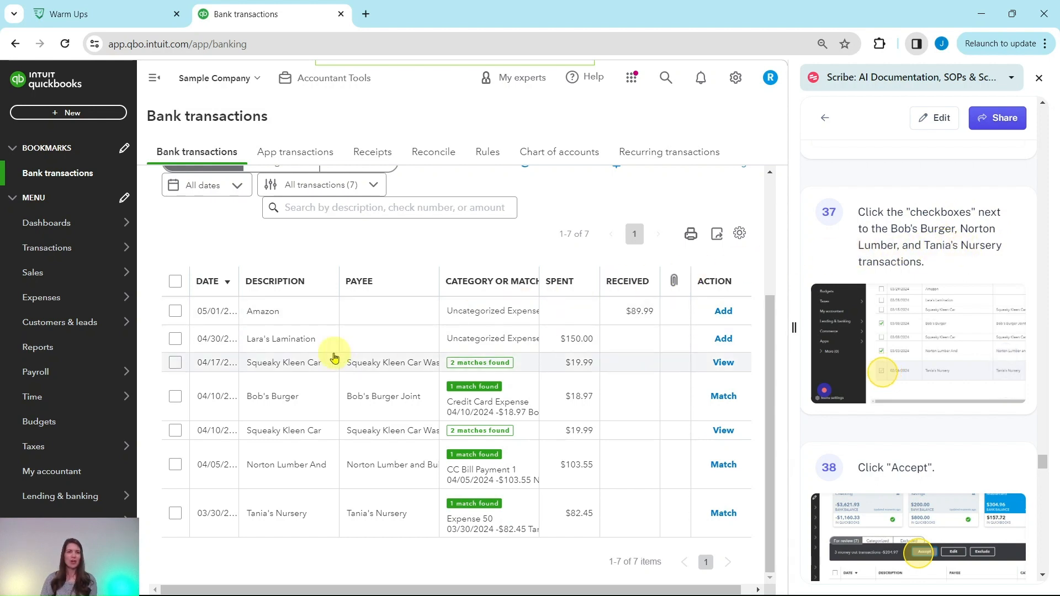
click(175, 397)
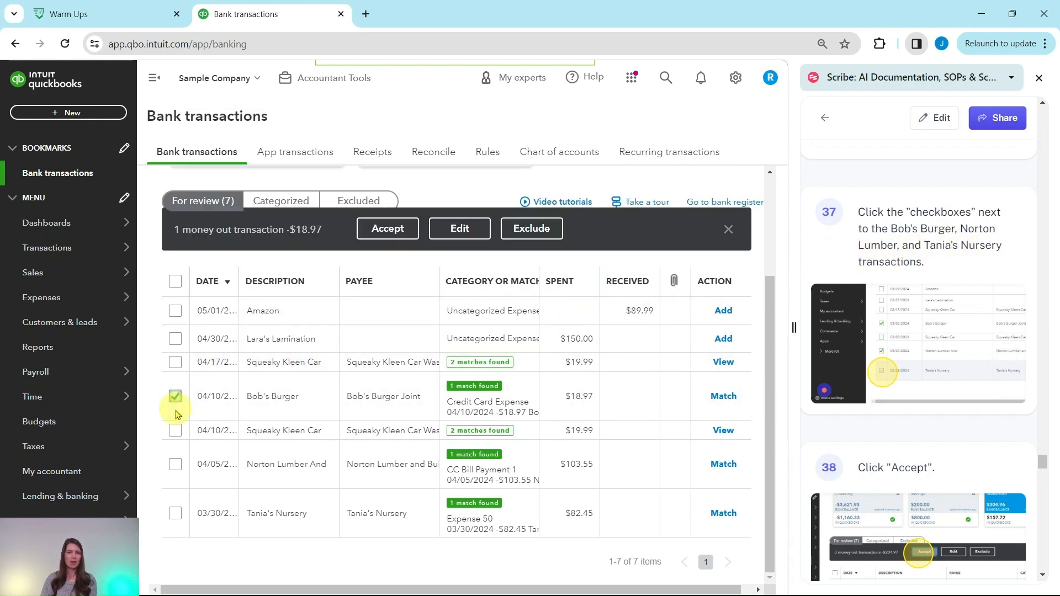
click(175, 464)
click(175, 515)
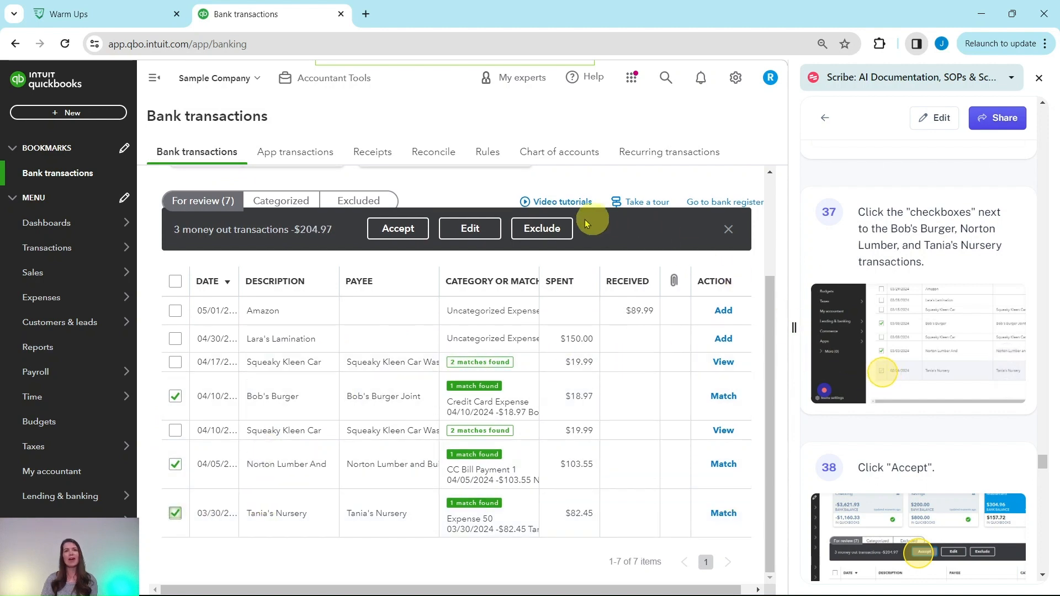
click(404, 226)
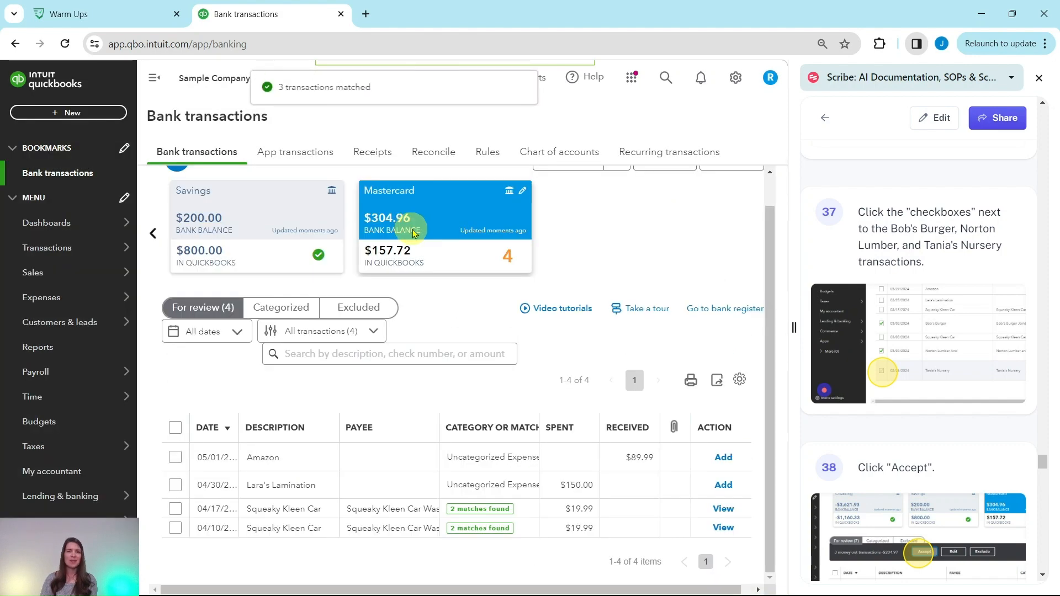
Match the 04/17 Squeaky Kleen Car transaction to the 04/17/2024 credit card expense, and the 04/10 one to the 04/10/2024 expense
scroll(894, 390, down, 1)
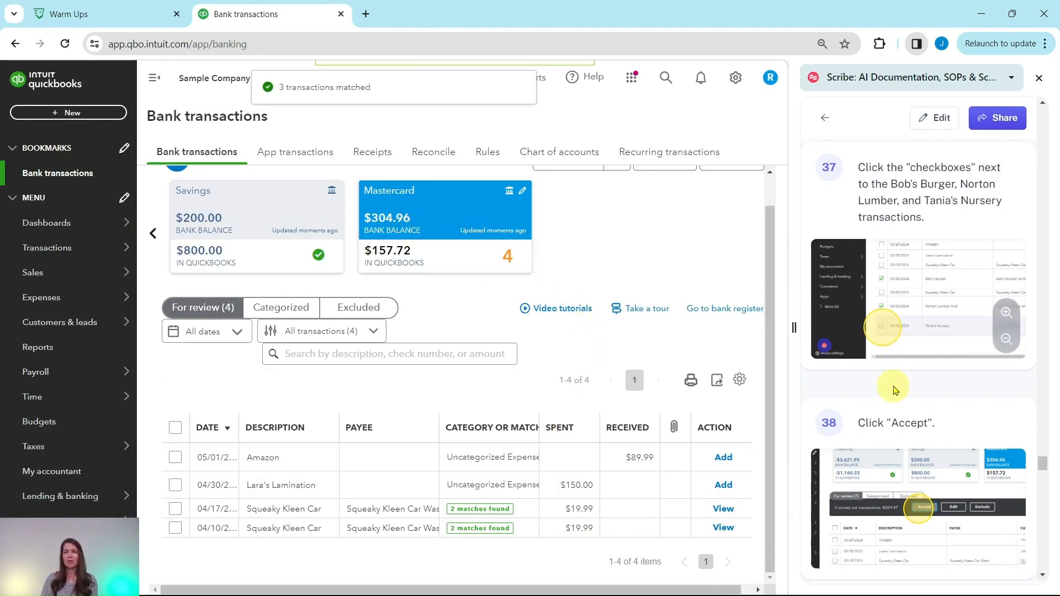
scroll(894, 390, down, 8)
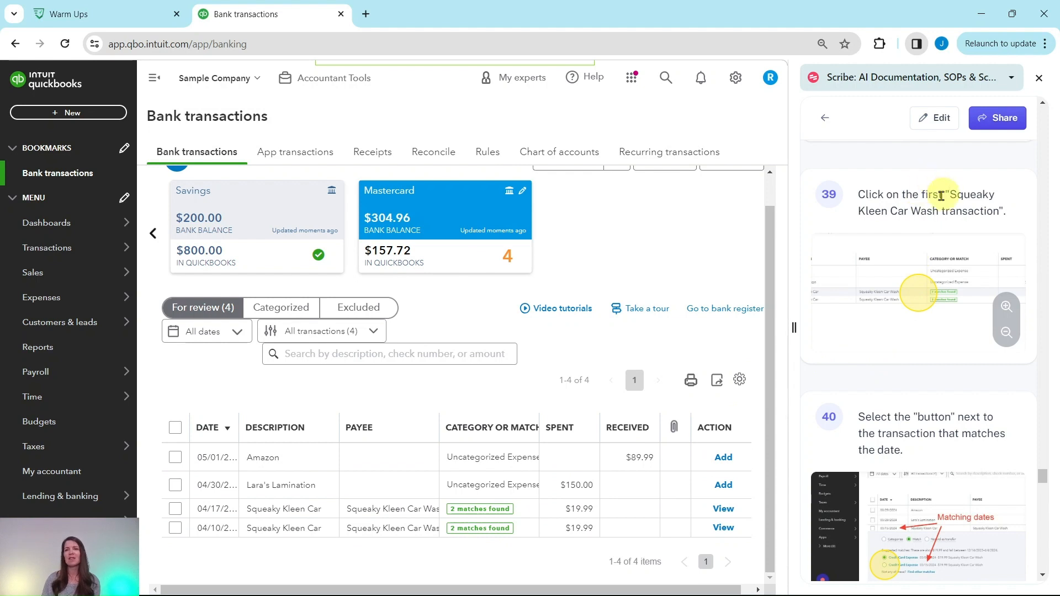
click(374, 510)
scroll(544, 379, down, 3)
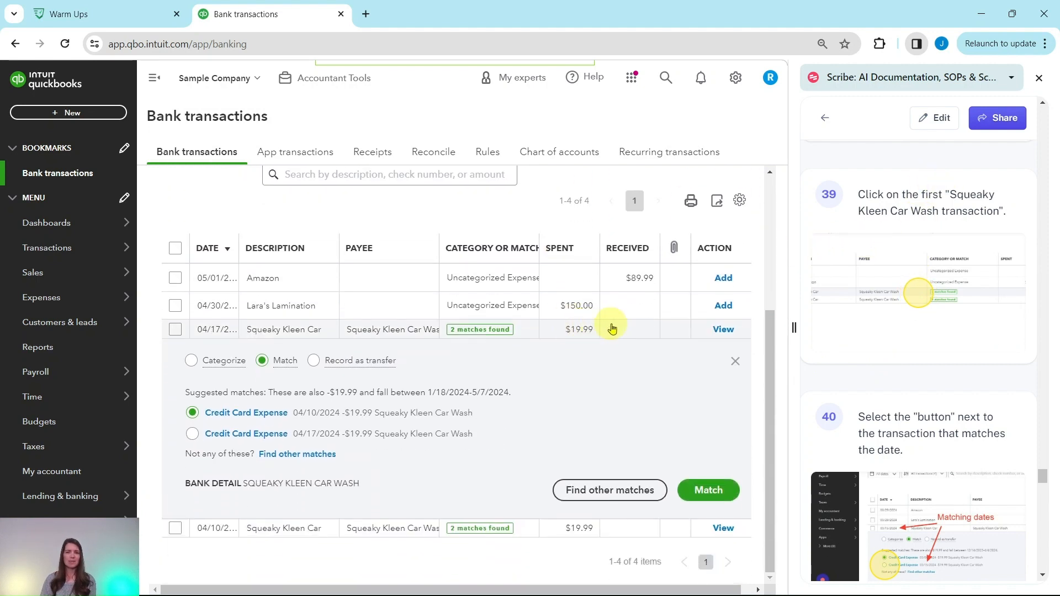
scroll(878, 392, down, 3)
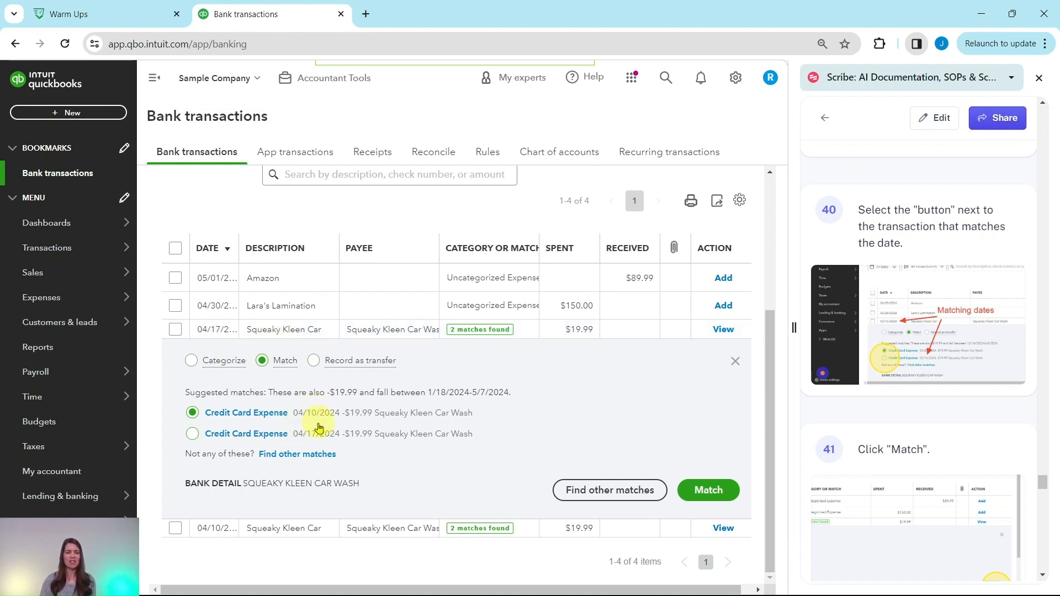
click(193, 436)
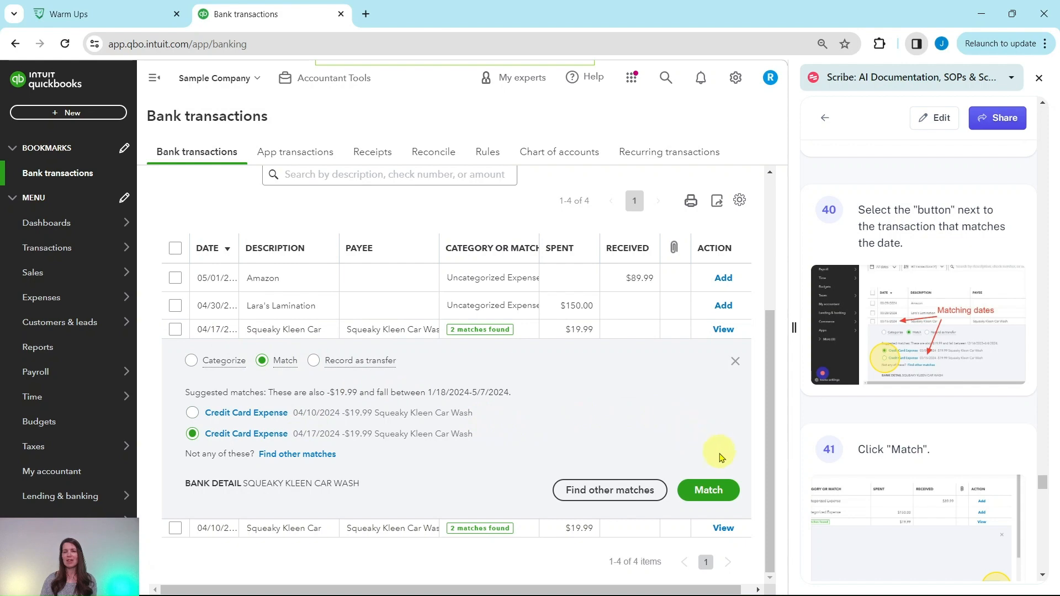
click(712, 489)
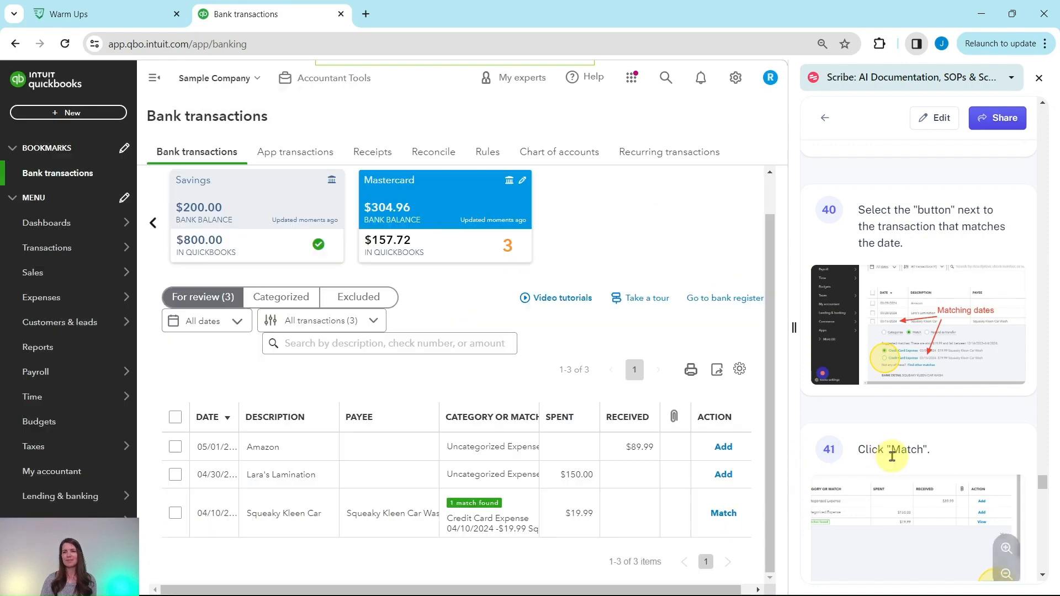
scroll(891, 456, down, 8)
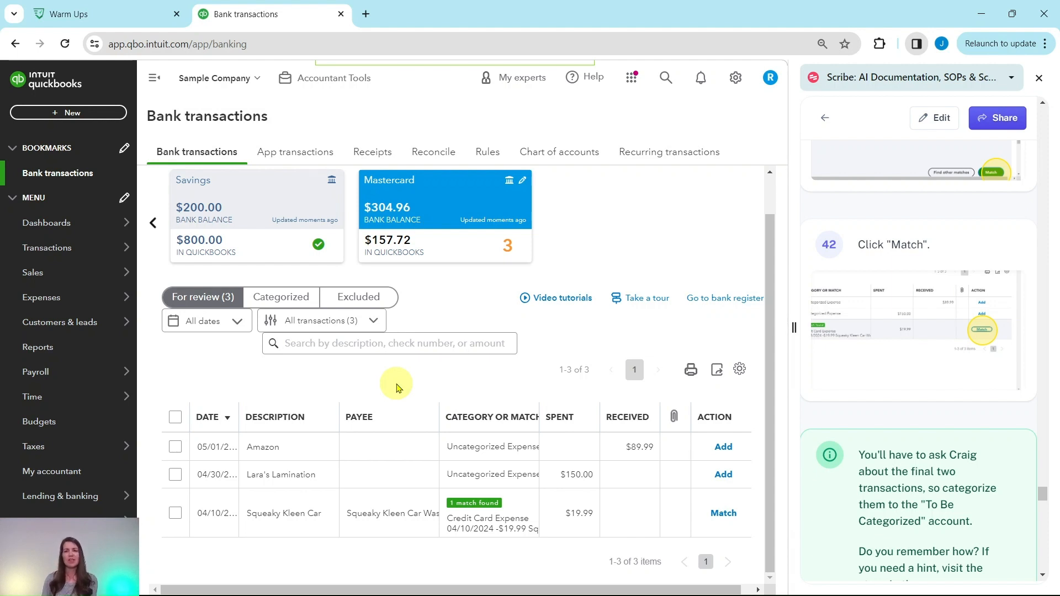
click(724, 515)
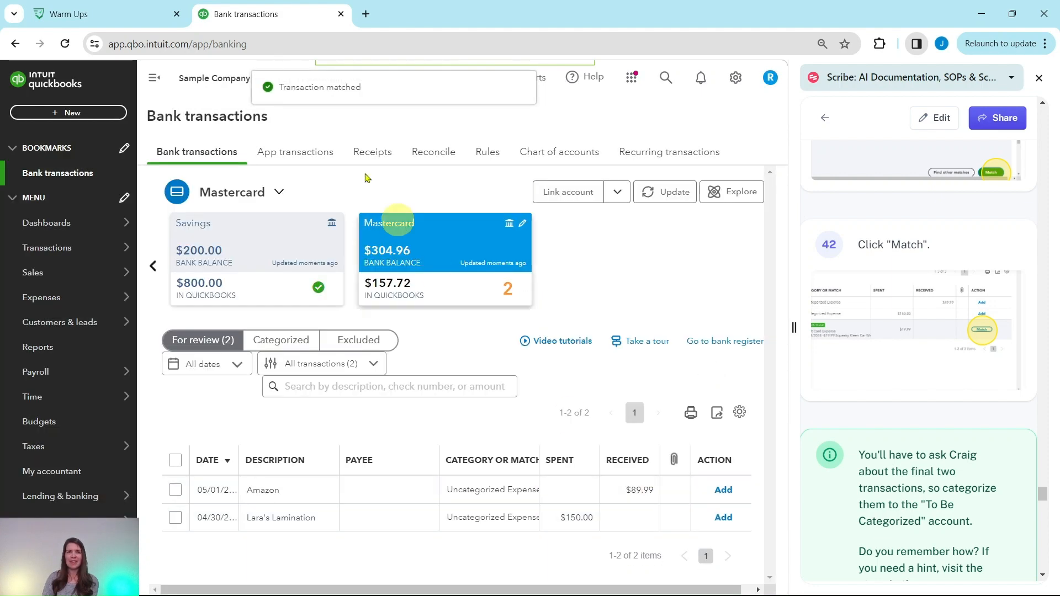
Bulk-edit the Amazon and Lara's Lamination transactions to the To Be Categorized account, then apply and accept the change
scroll(939, 386, down, 5)
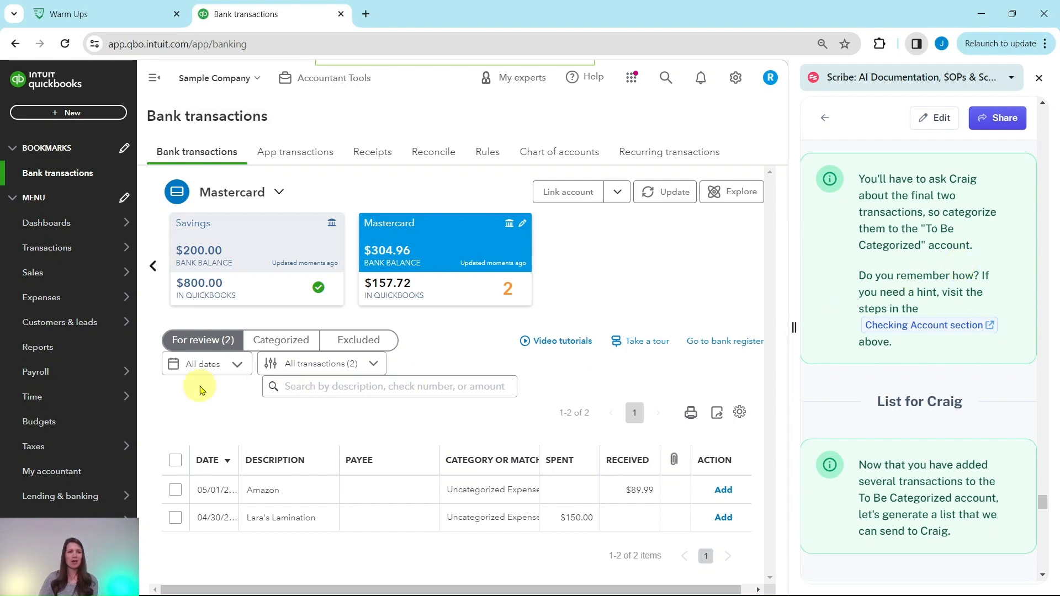
click(176, 461)
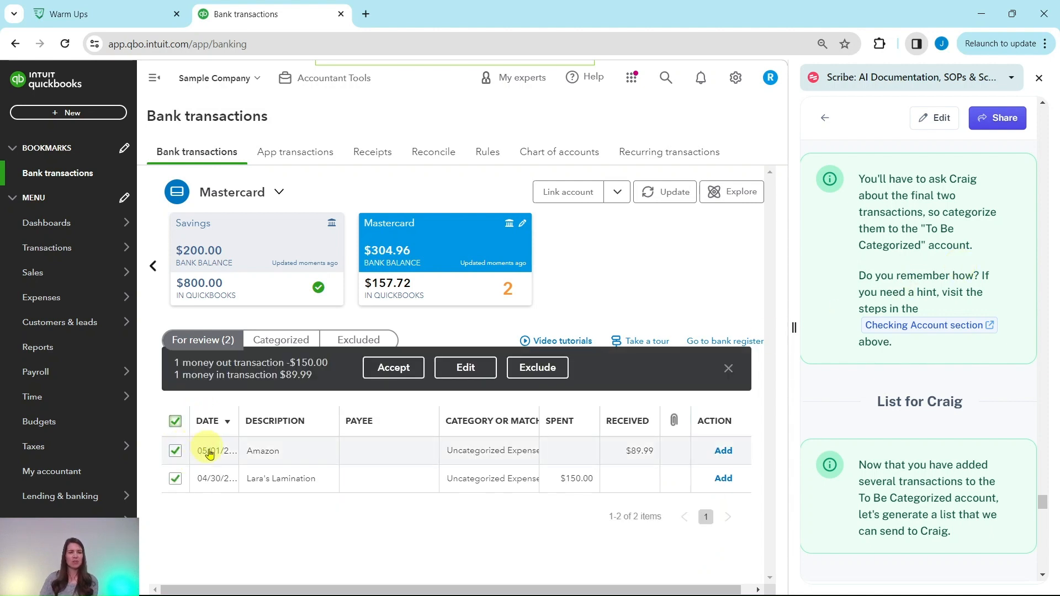
click(464, 368)
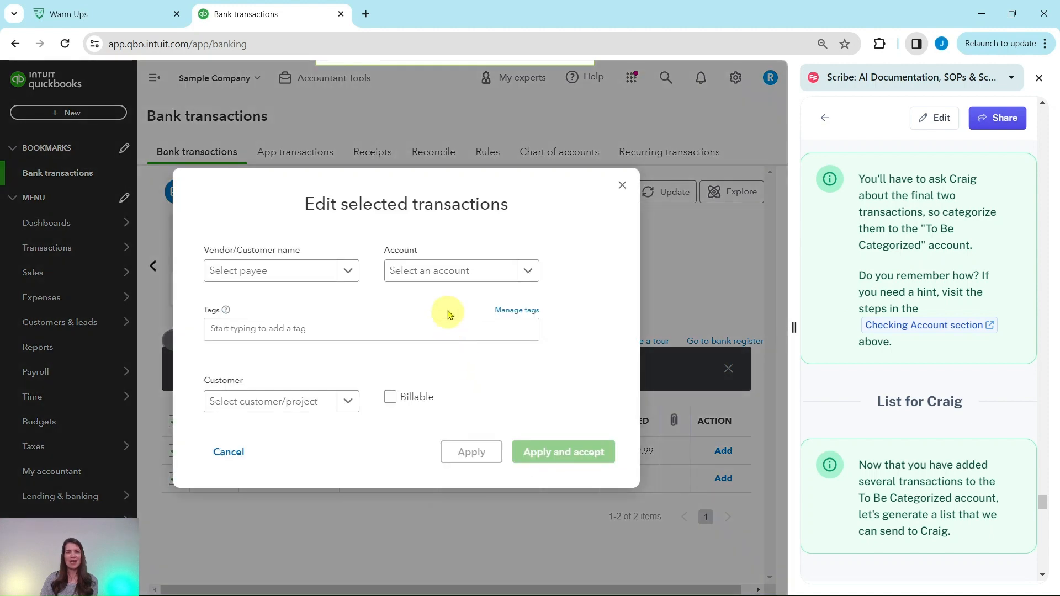
click(448, 276)
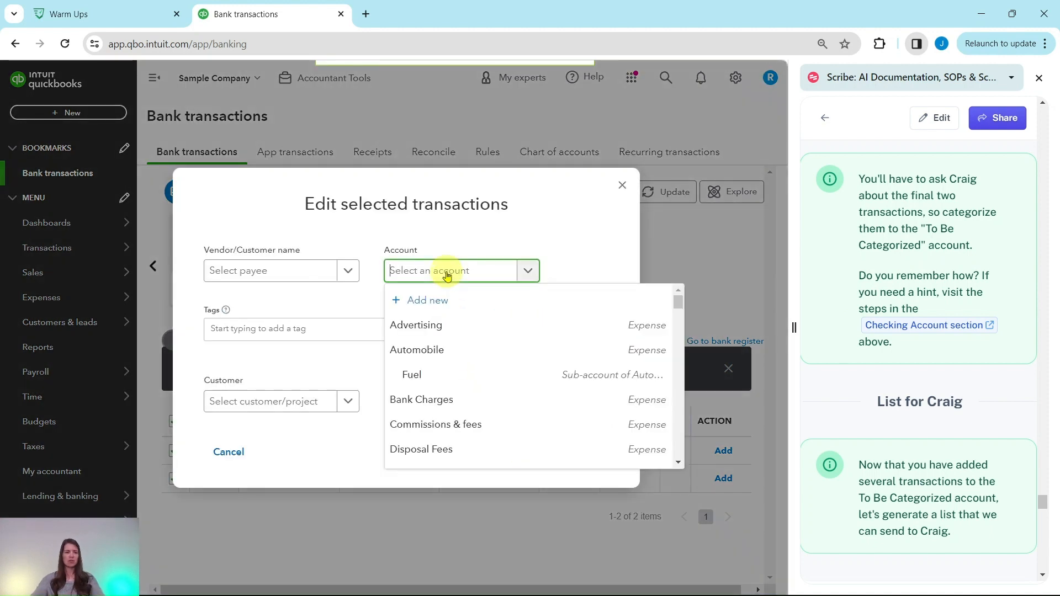
text(to be)
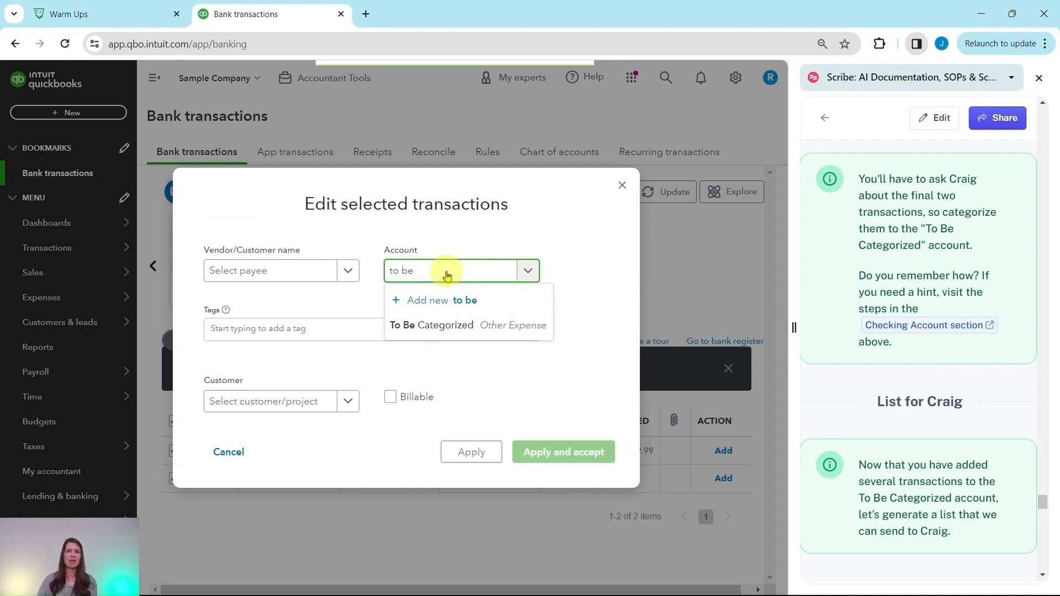
click(449, 328)
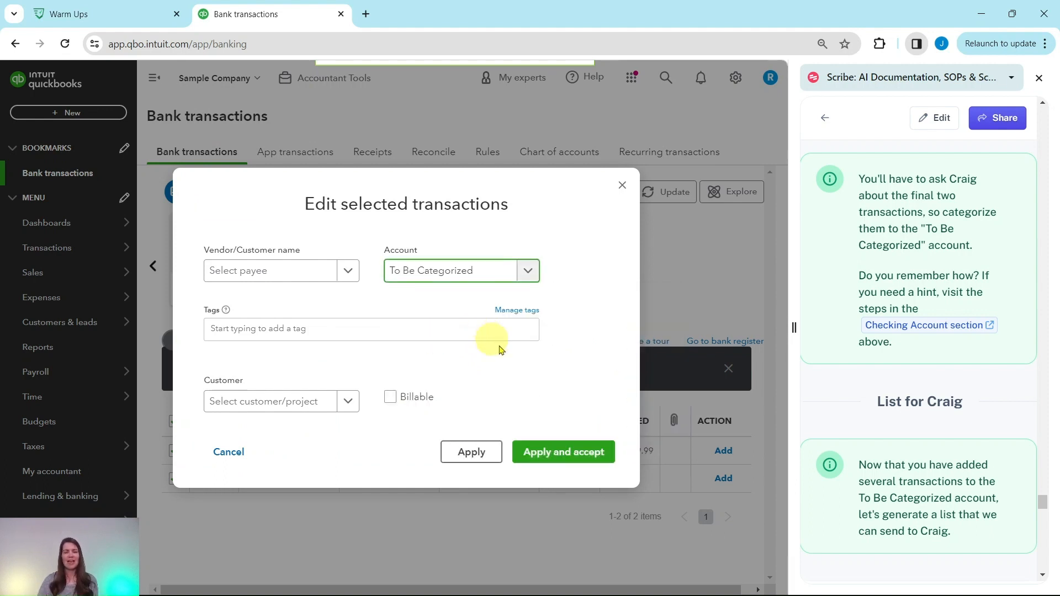
click(564, 456)
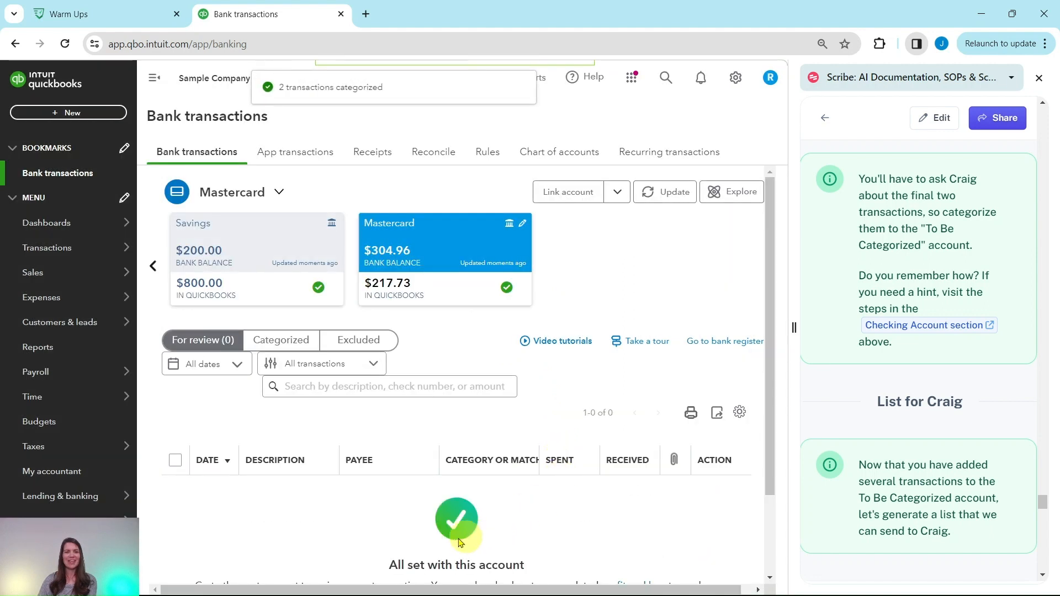
scroll(475, 486, down, 2)
scroll(476, 488, up, 2)
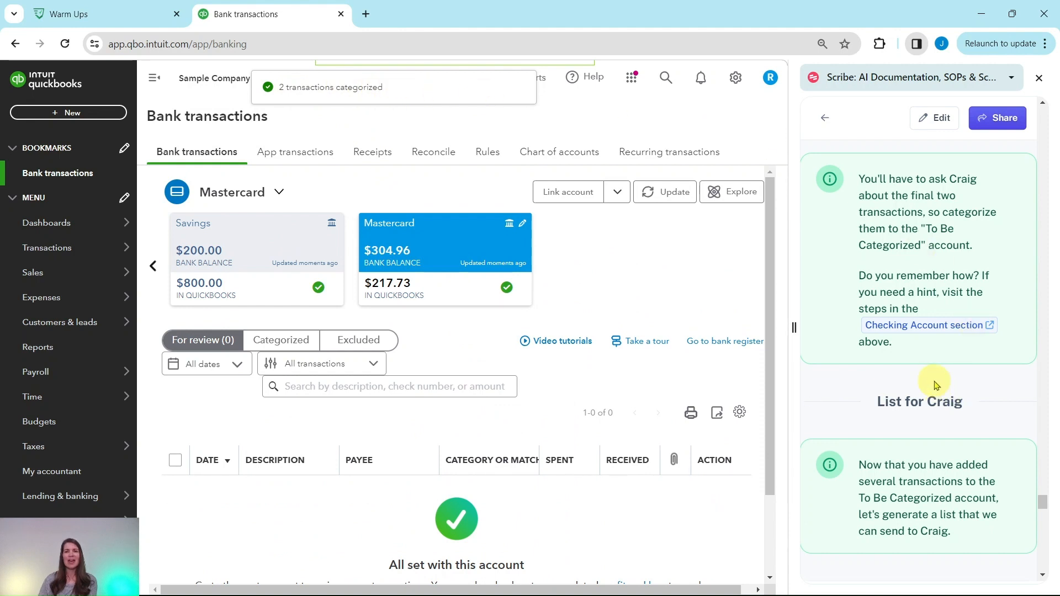
scroll(933, 379, down, 5)
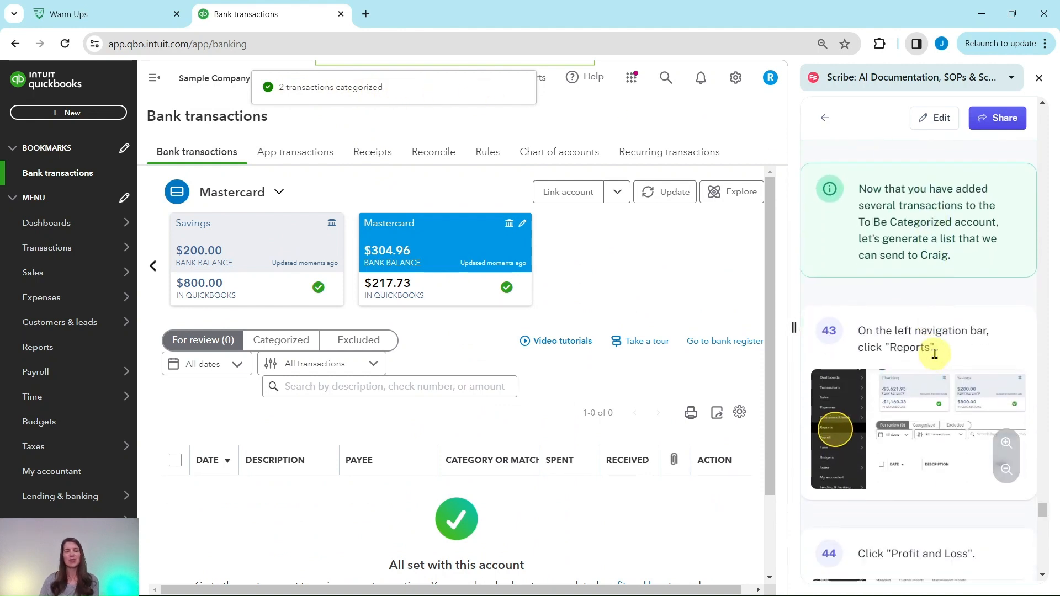
scroll(930, 307, up, 1)
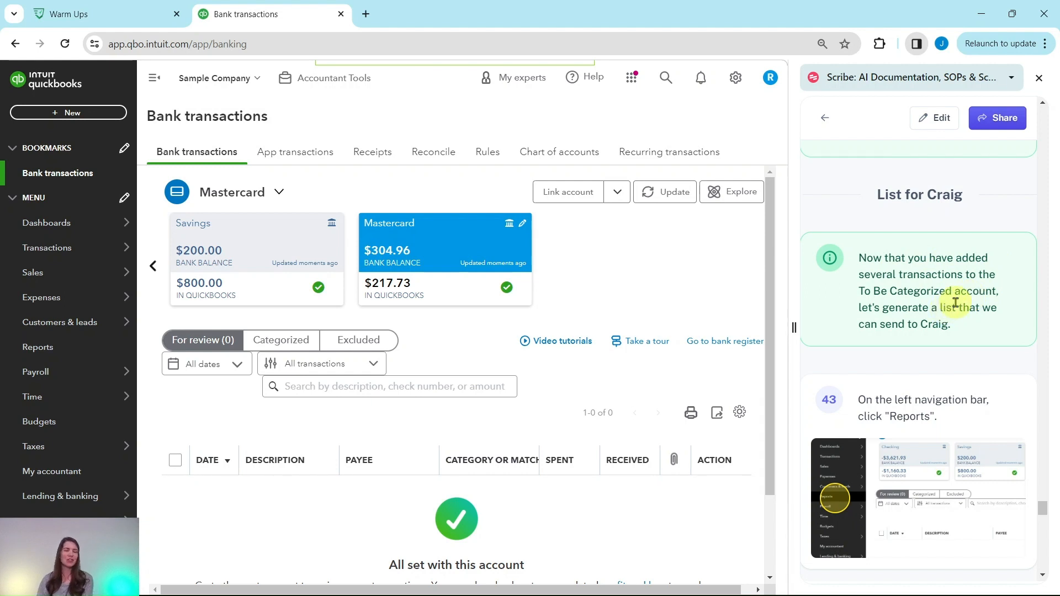
Open the Profit and Loss report from the company's favorite reports
scroll(953, 303, down, 4)
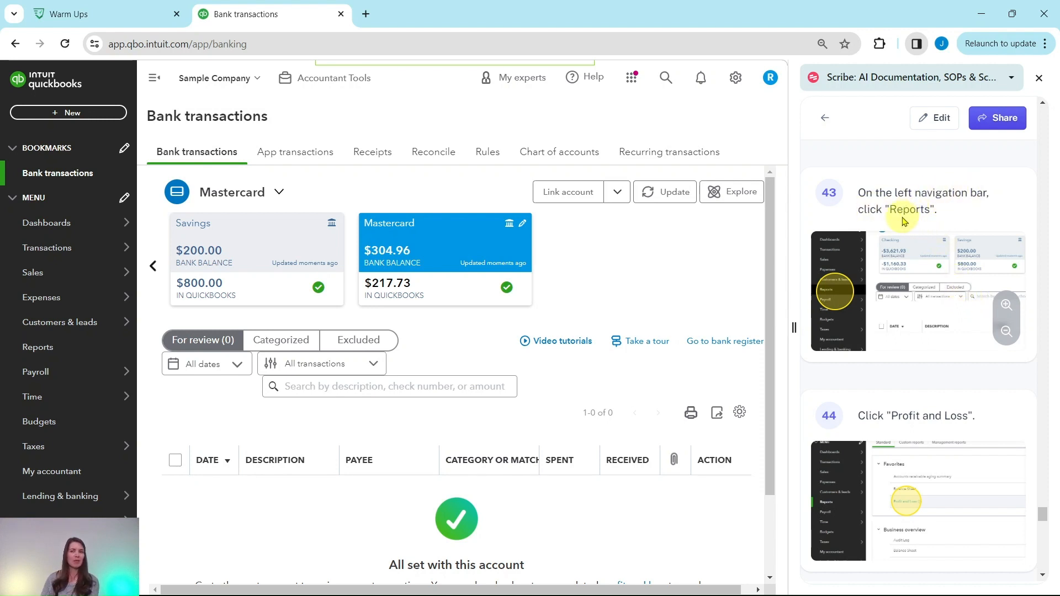
mouse_move(48, 329)
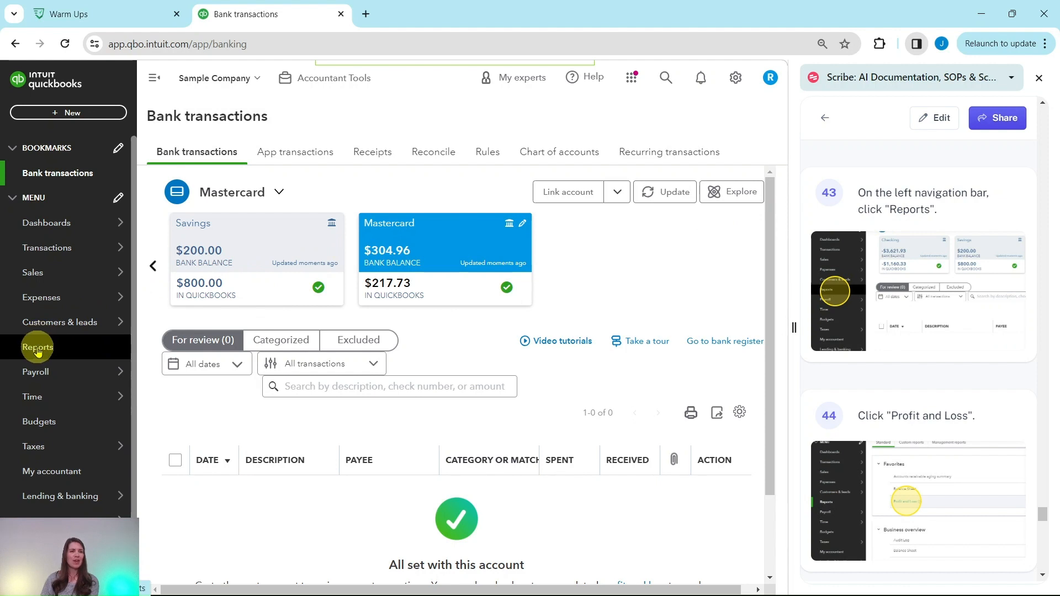
click(37, 350)
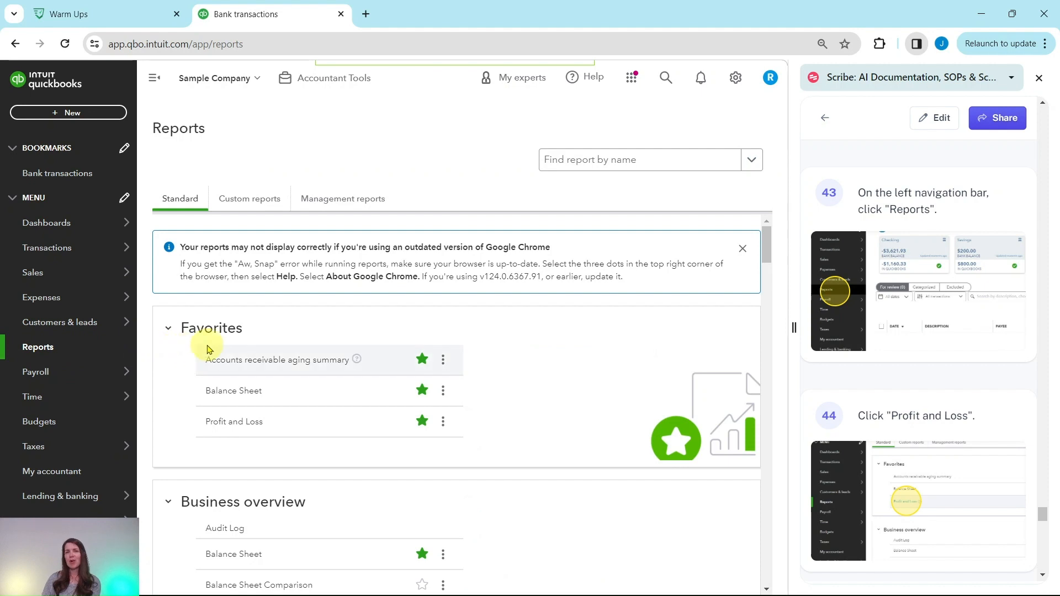
click(232, 422)
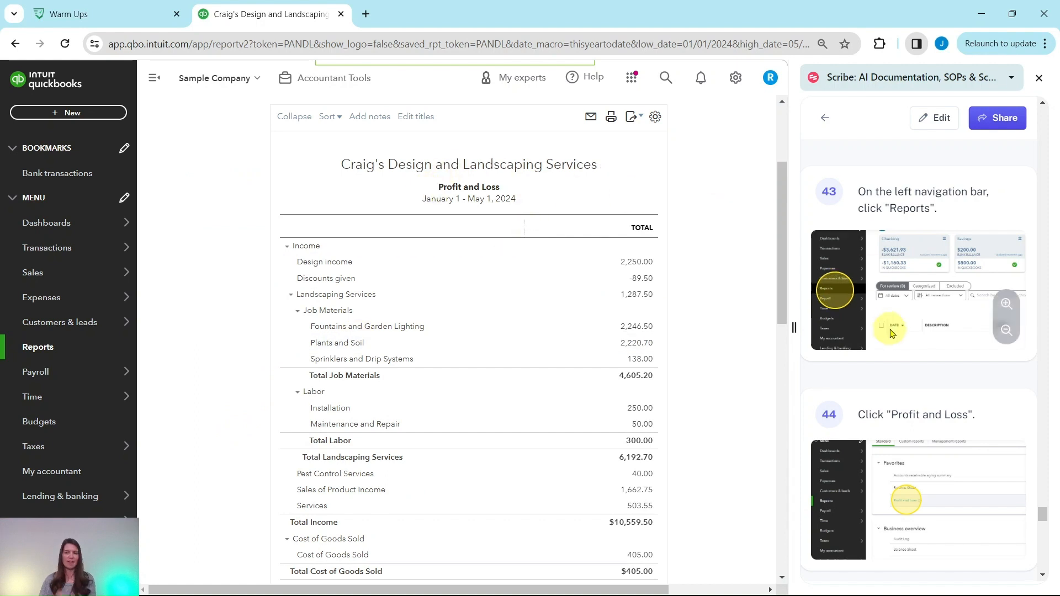
Set the Profit and Loss report period to All Dates and rerun the report
scroll(895, 324, down, 5)
scroll(908, 324, down, 1)
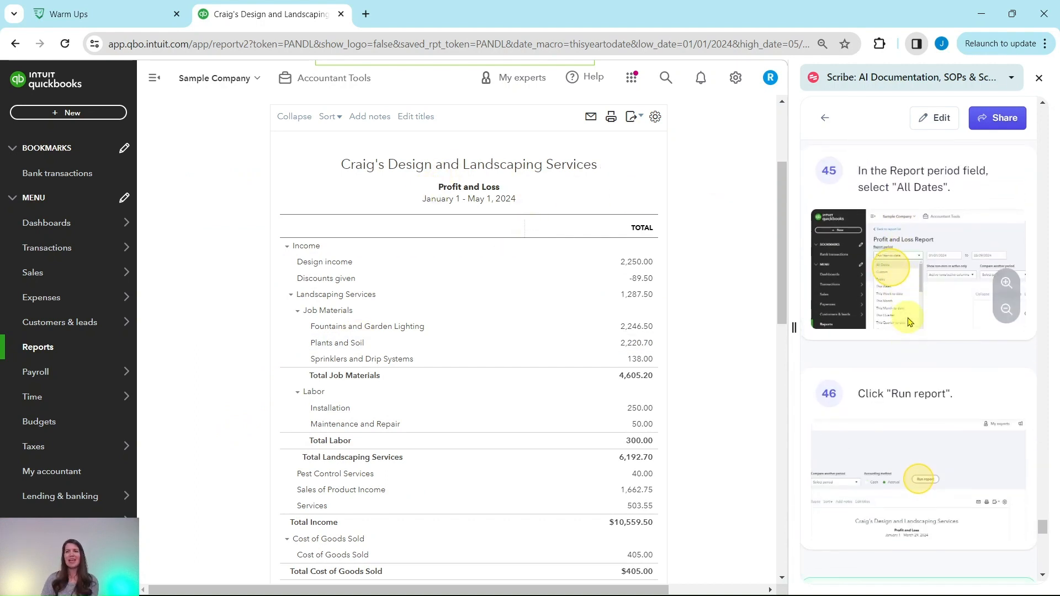
scroll(909, 323, up, 1)
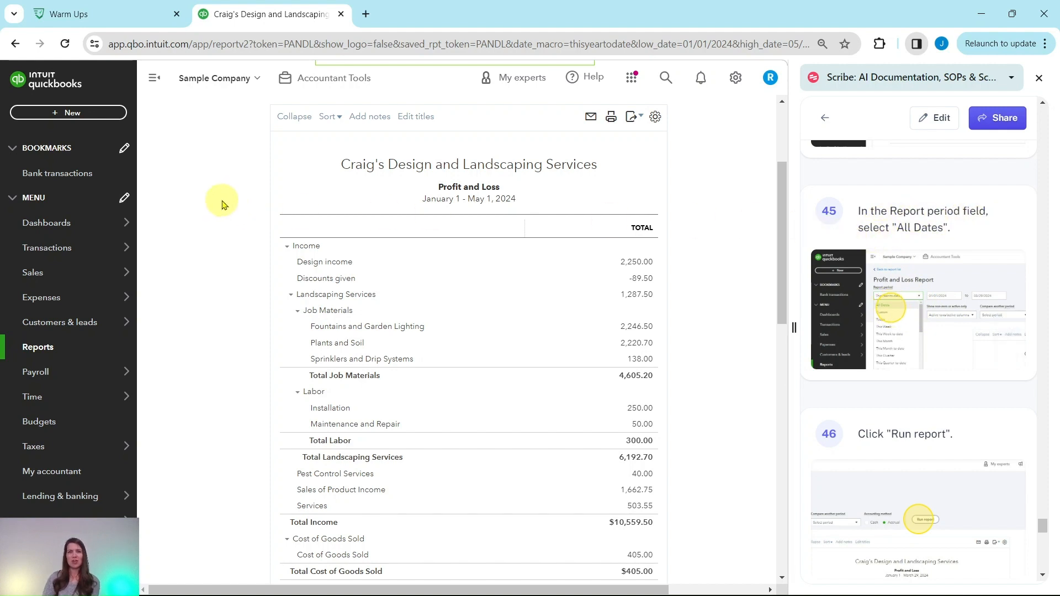
scroll(222, 204, up, 5)
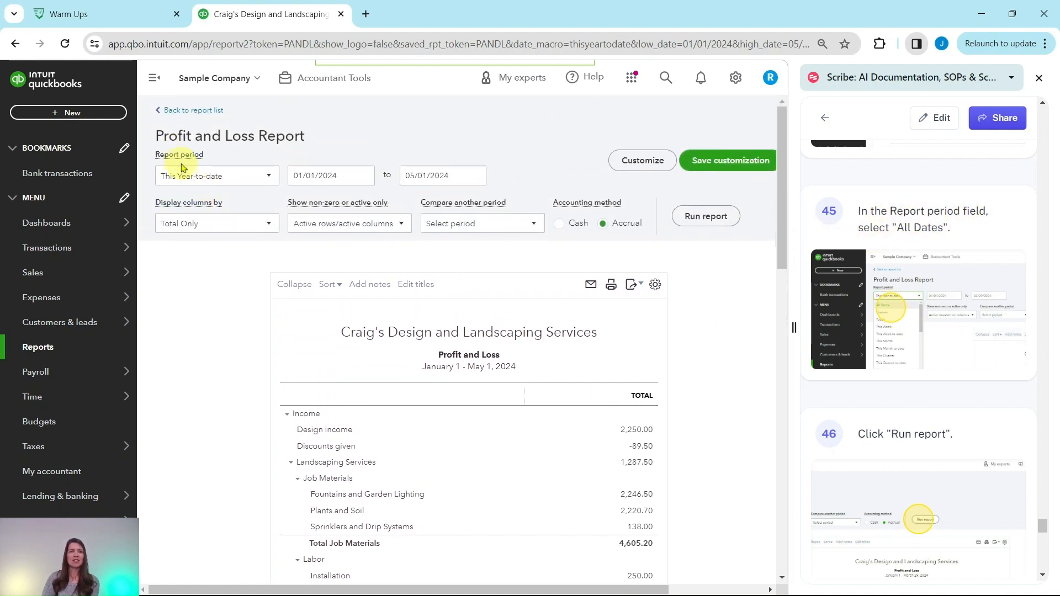
click(209, 178)
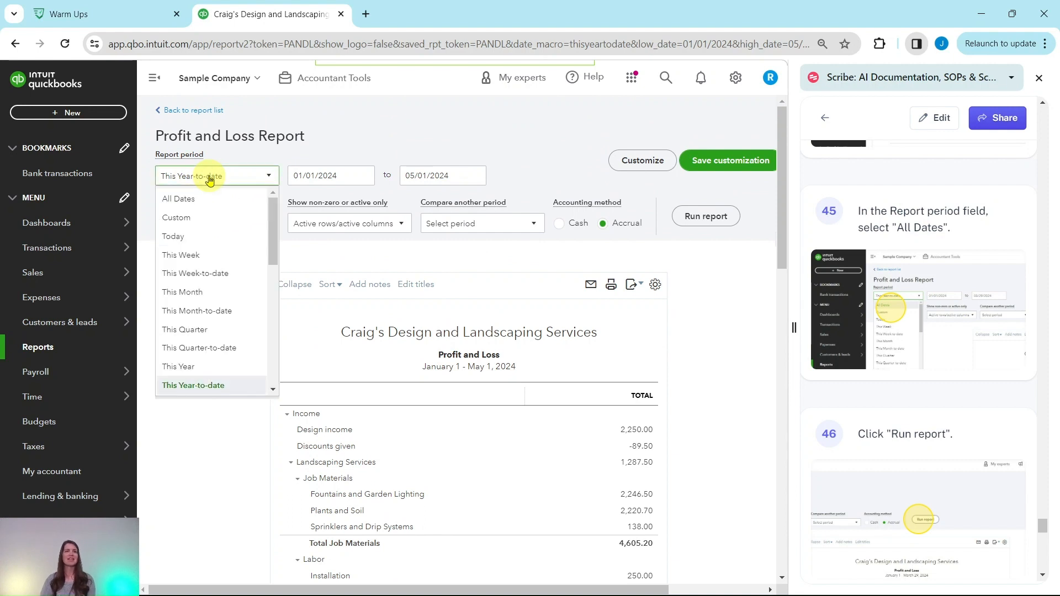
click(194, 205)
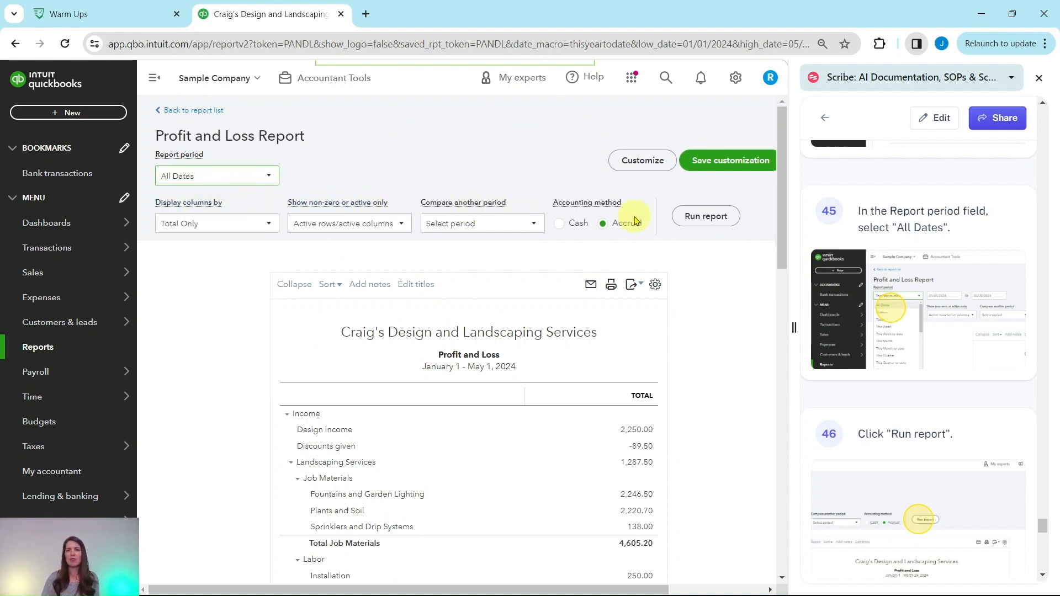
click(710, 217)
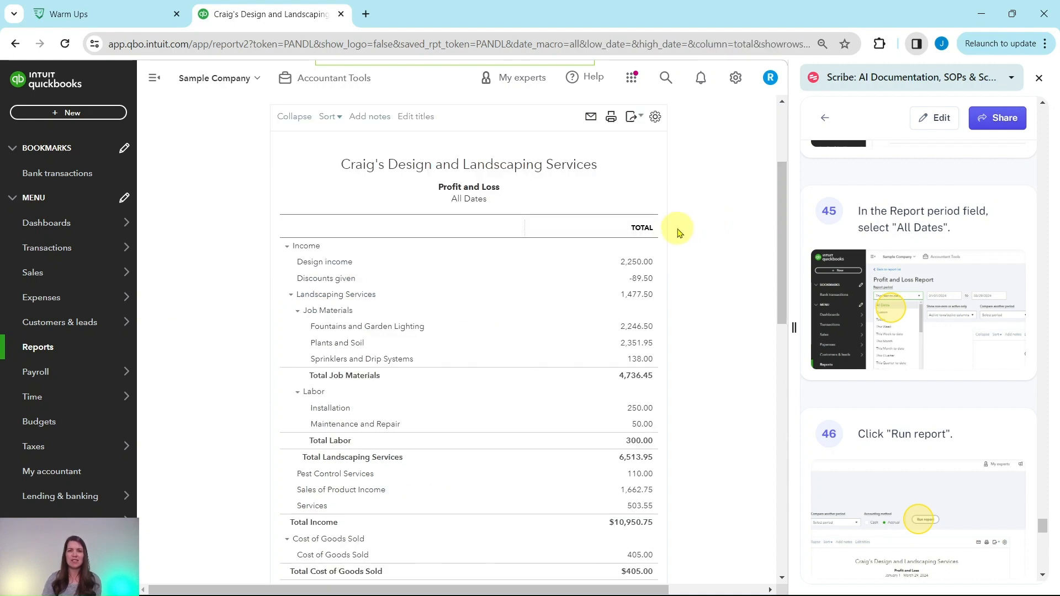
Open the detailed transaction list for the To Be Categorized account under Other Expenses in the Profit and Loss report
scroll(898, 292, down, 7)
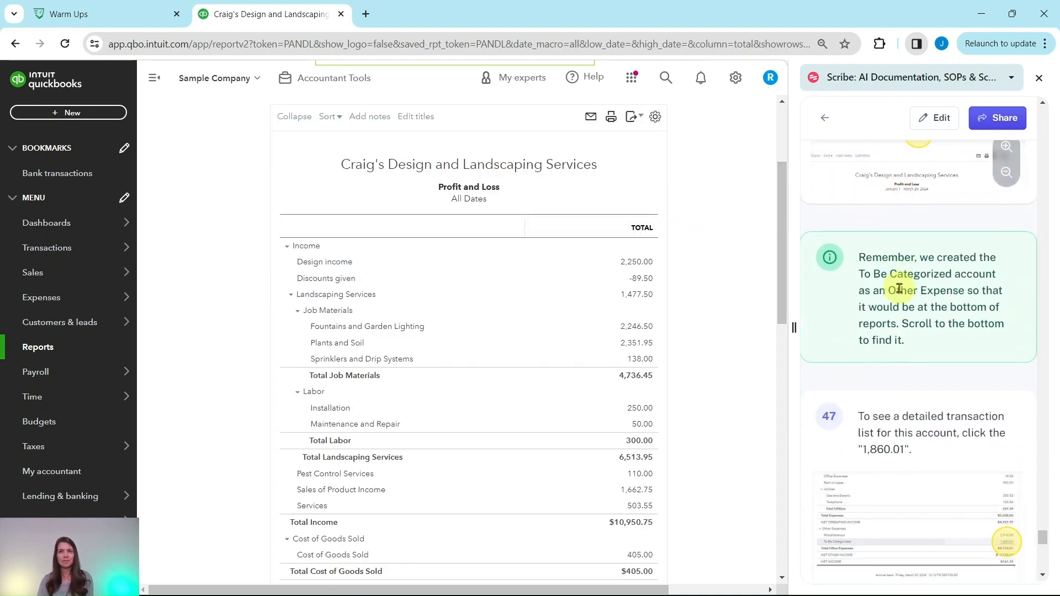
scroll(899, 288, down, 1)
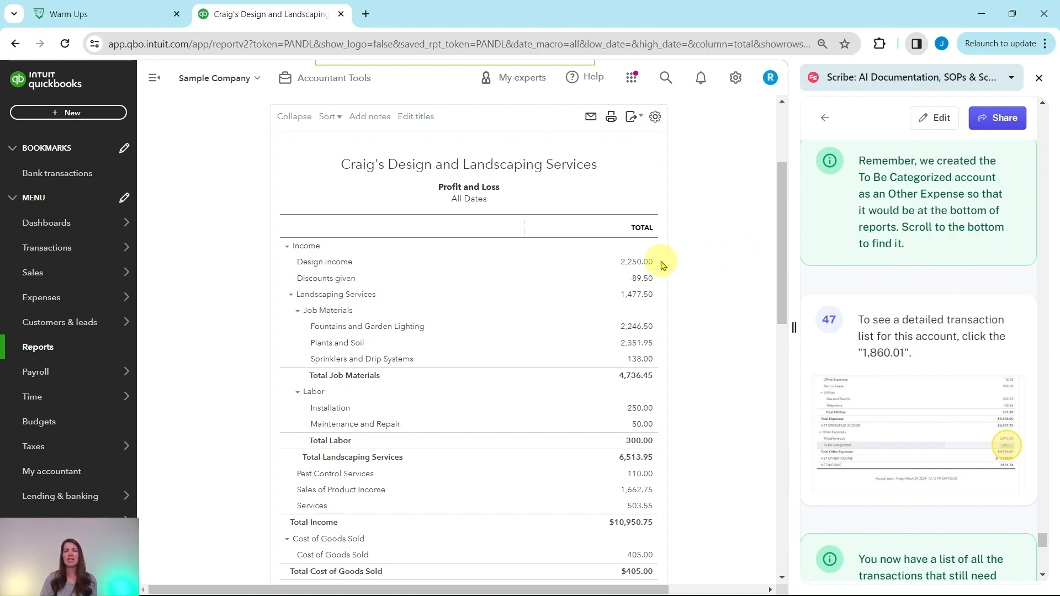
scroll(678, 259, down, 3)
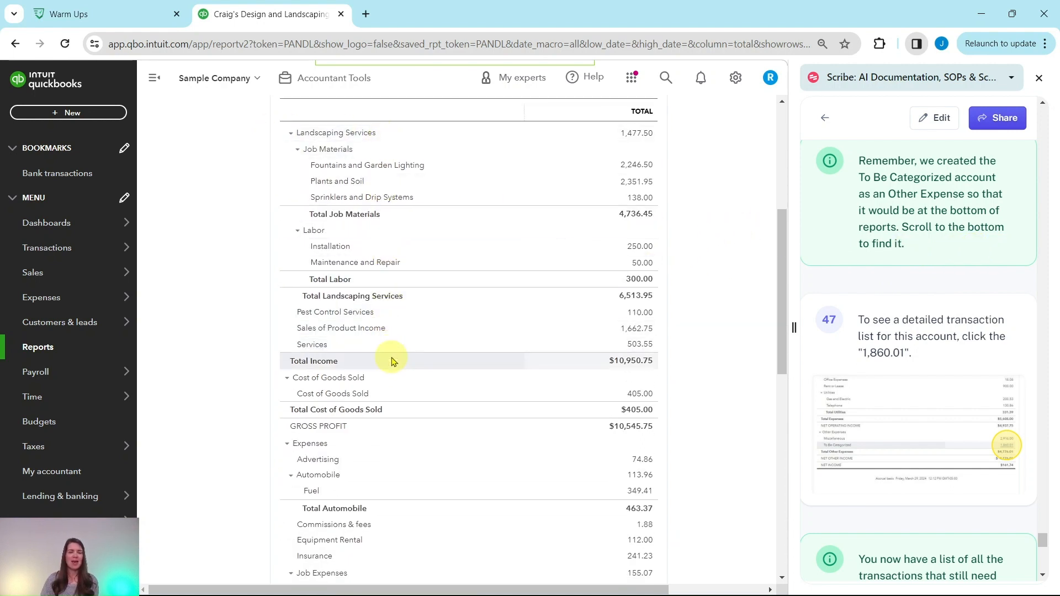
scroll(390, 359, down, 1)
scroll(390, 360, down, 1)
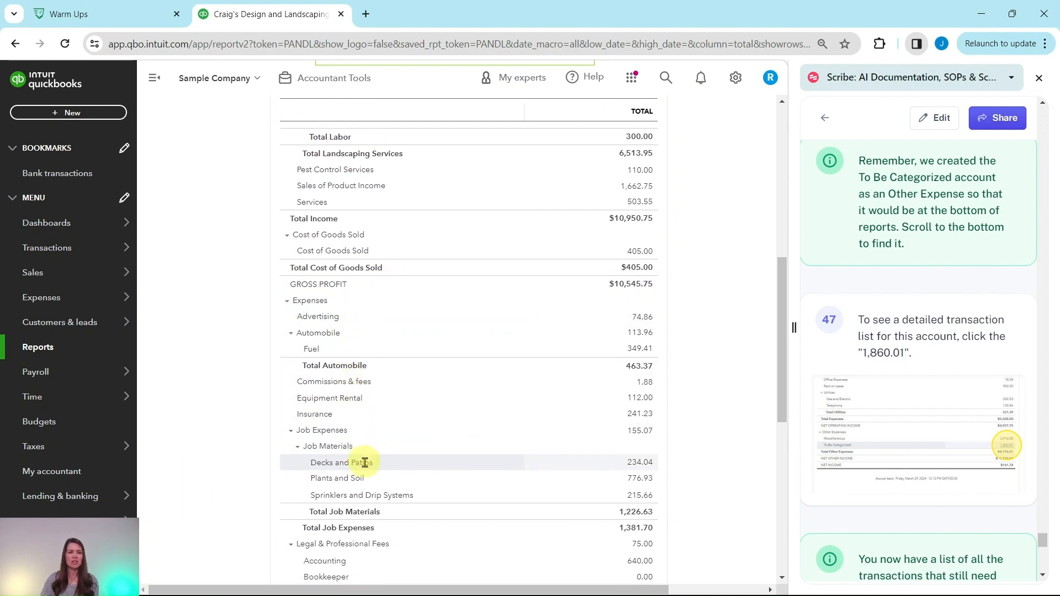
scroll(362, 463, down, 3)
scroll(365, 467, down, 4)
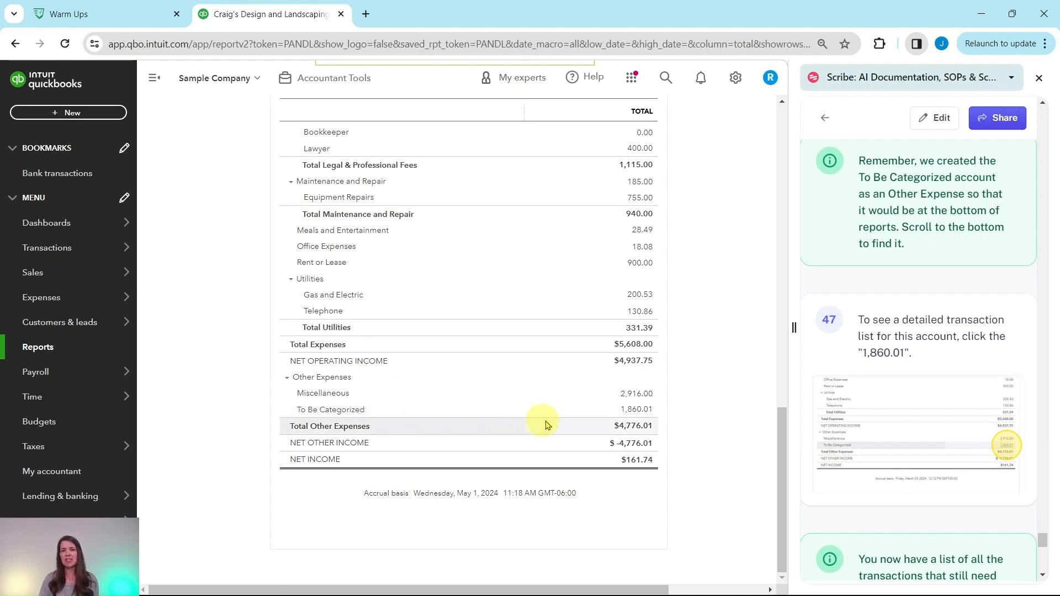
click(637, 410)
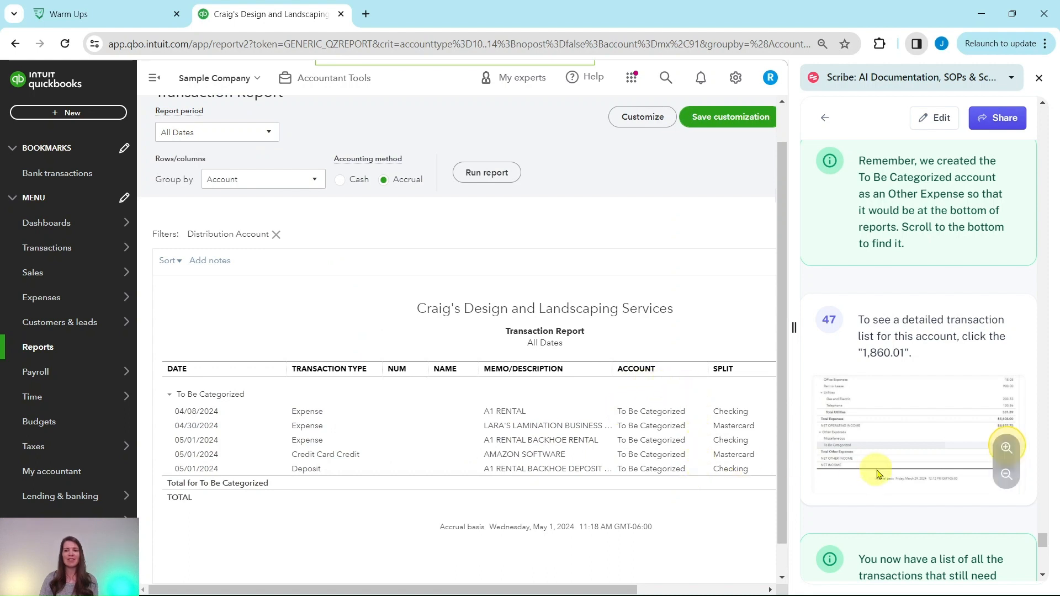
Review the guide's options for sharing the list, check the Transaction Report's amounts and balances, and show its export options
scroll(883, 469, down, 6)
scroll(892, 467, down, 1)
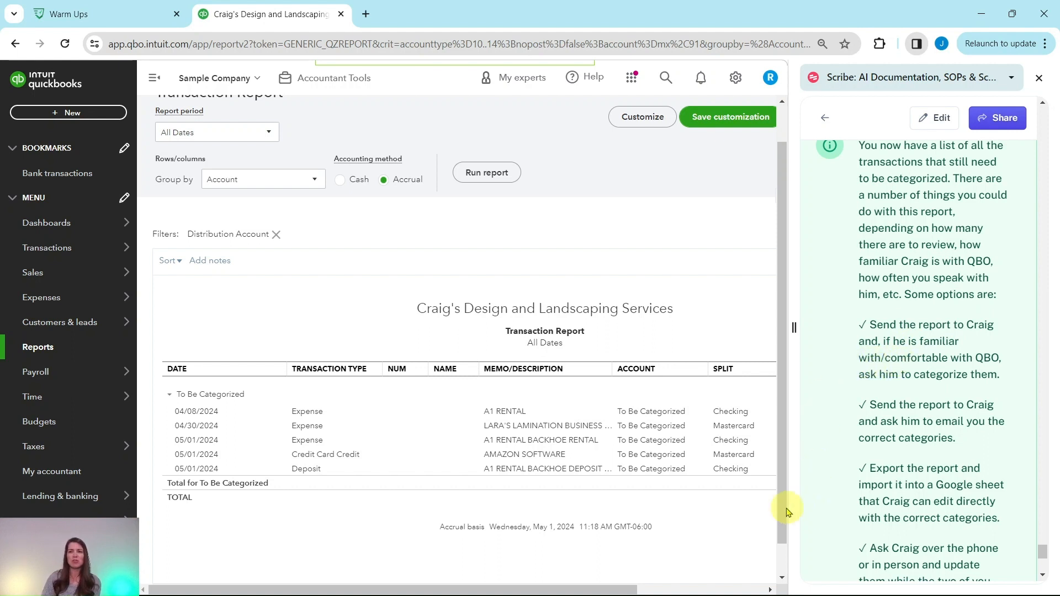
drag(635, 589, 782, 591)
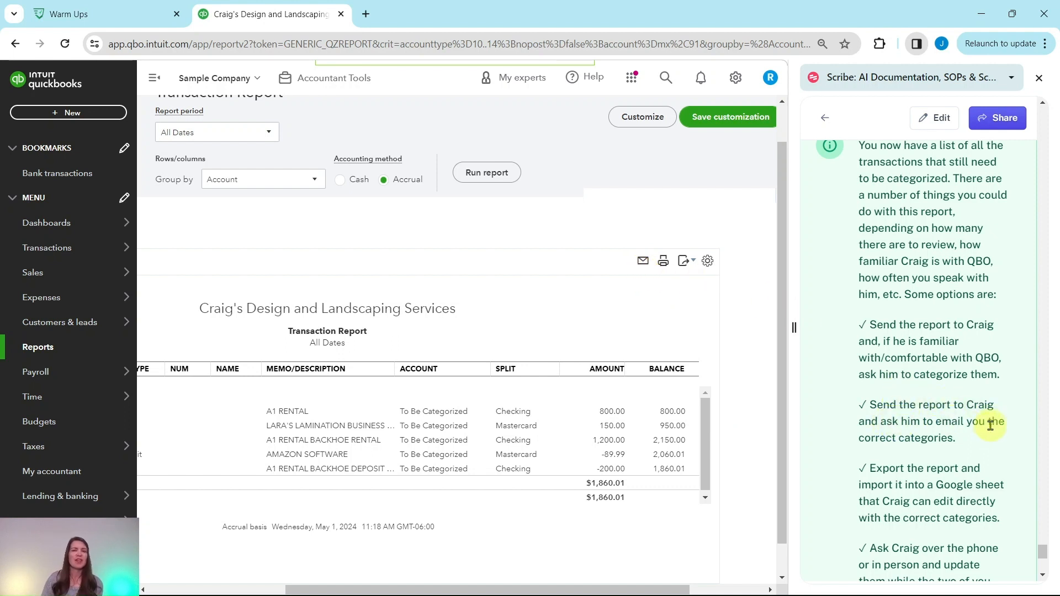
scroll(991, 422, down, 4)
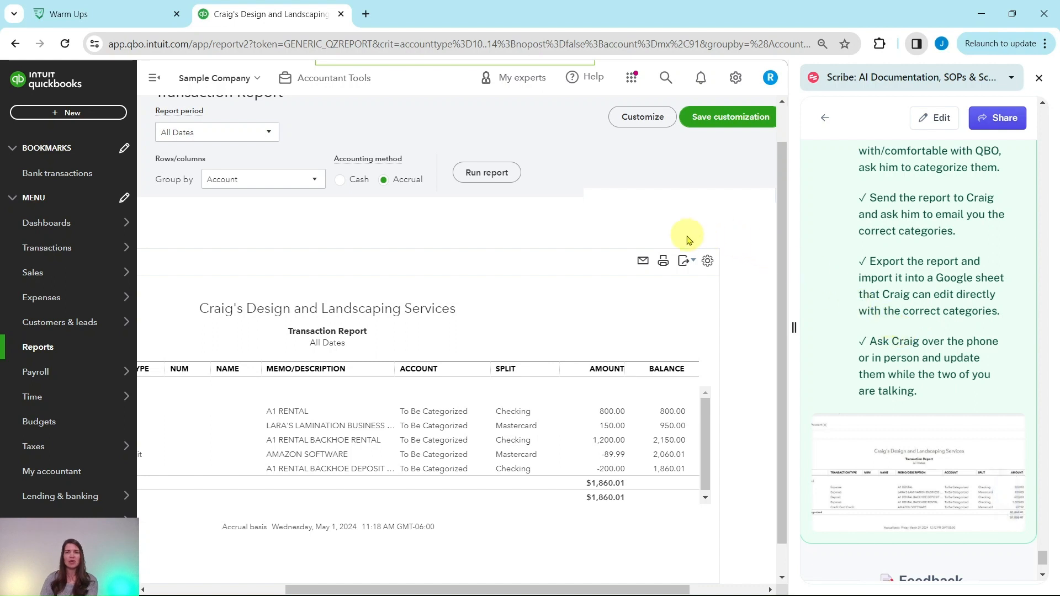
click(689, 263)
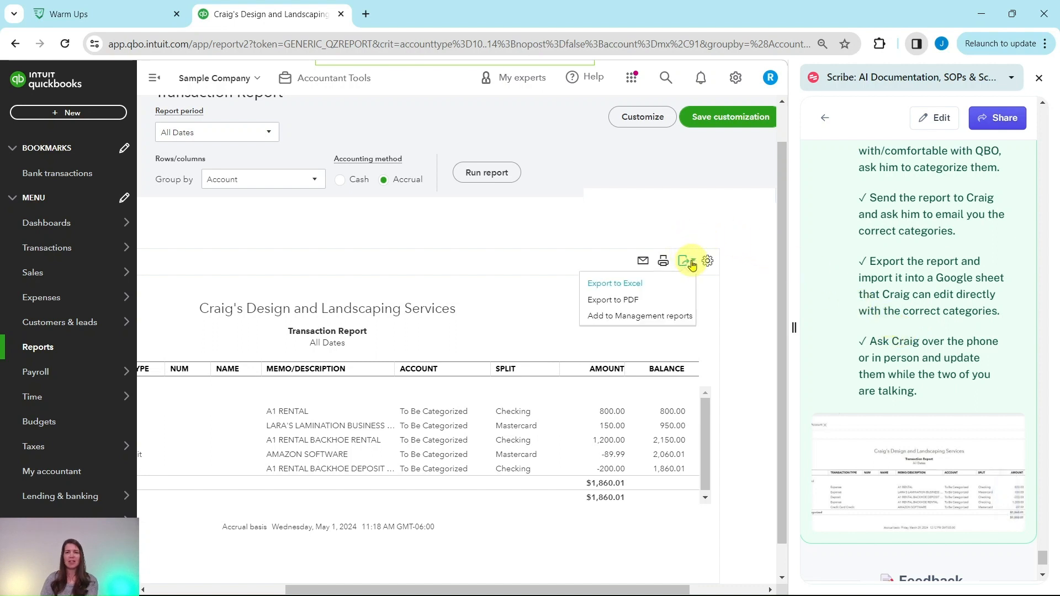